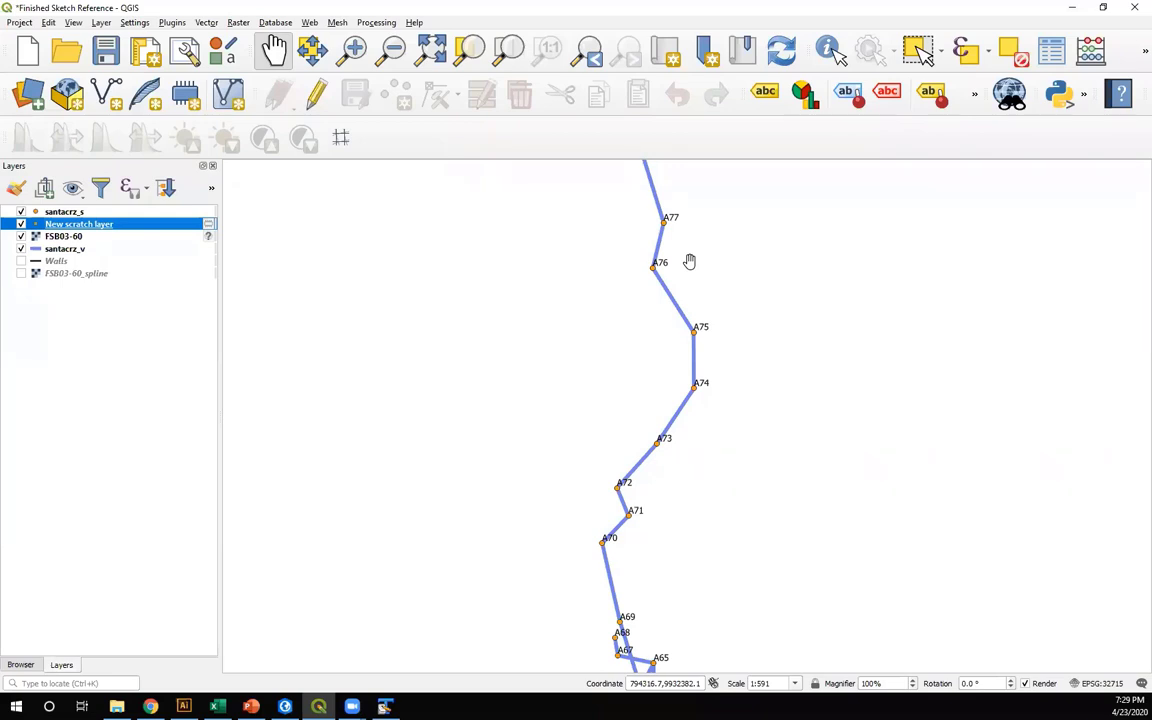
# Select the FSB03-60 raster layer in the project's layer list
pyautogui.moveTo(616, 385)
pyautogui.mouseDown()
pyautogui.moveTo(625, 316)
pyautogui.moveTo(555, 402)
pyautogui.moveTo(617, 404)
pyautogui.mouseUp()
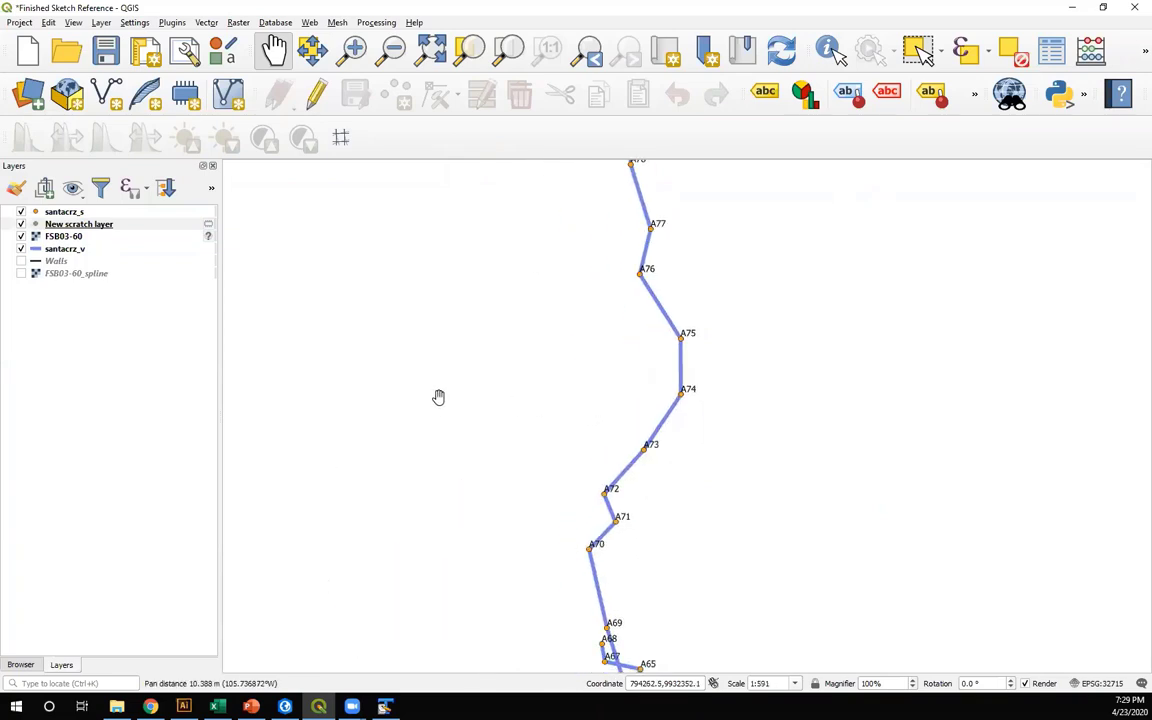
pyautogui.click(62, 238)
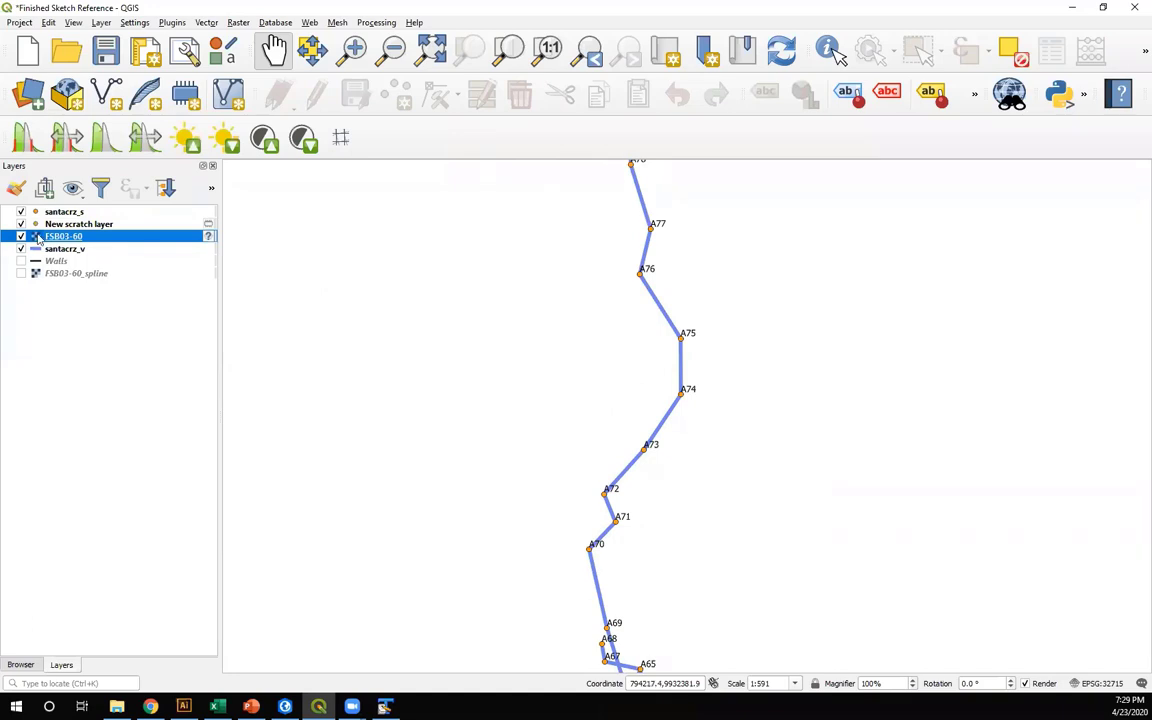
pyautogui.click(21, 237)
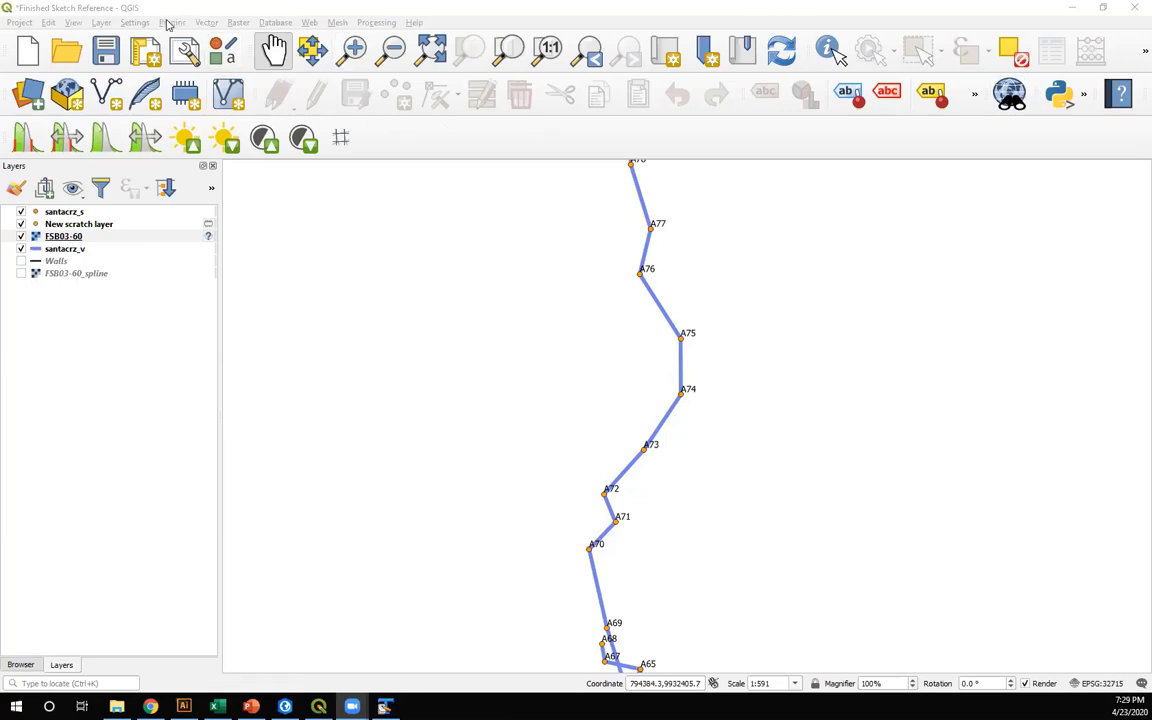
# Open the plugin manager and look through the installed, complete and not-installed plugin lists
pyautogui.click(169, 24)
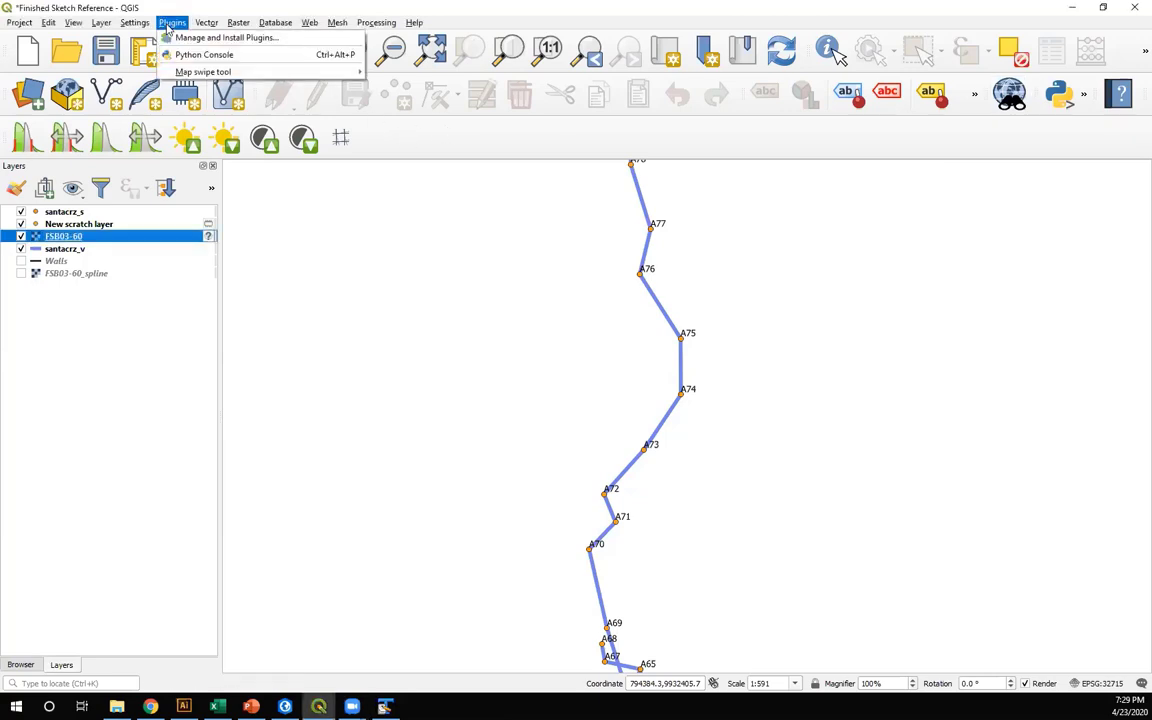
pyautogui.click(163, 36)
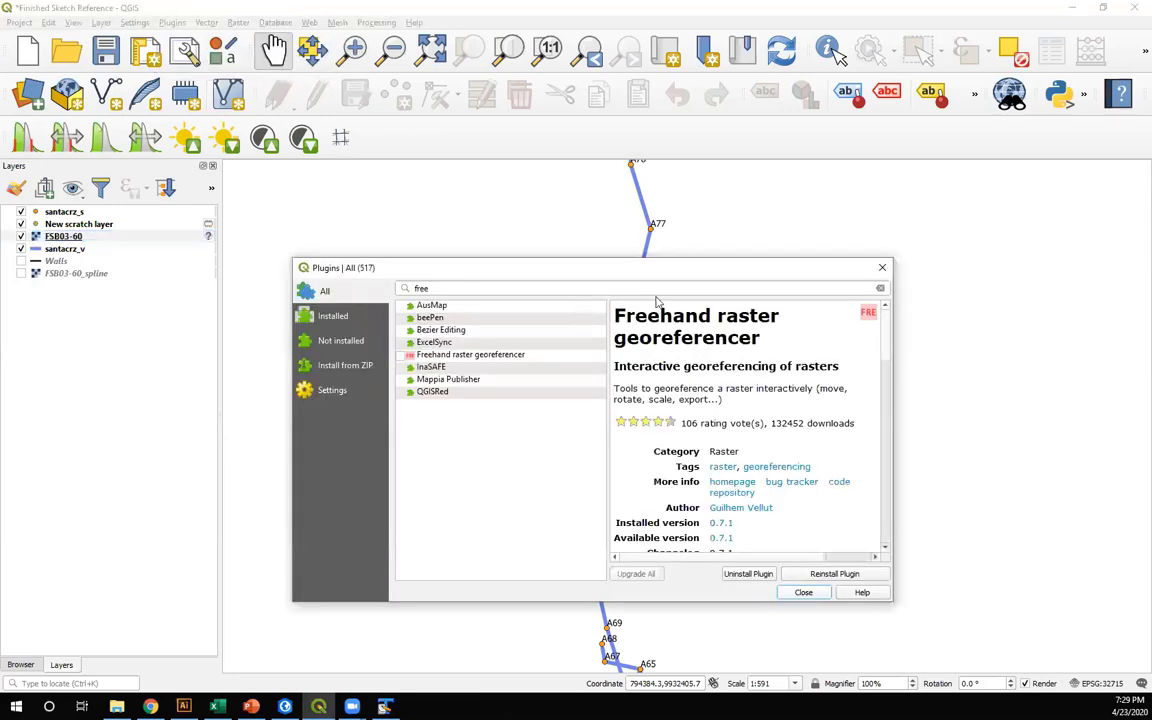
pyautogui.click(334, 316)
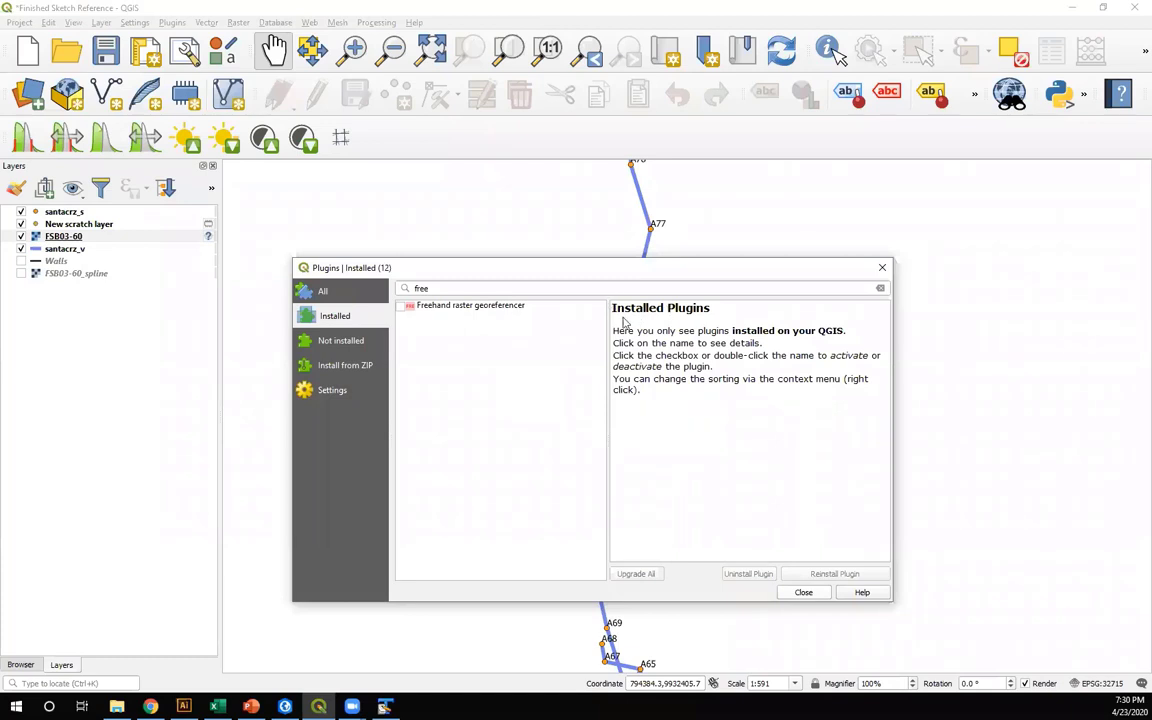
pyautogui.click(324, 293)
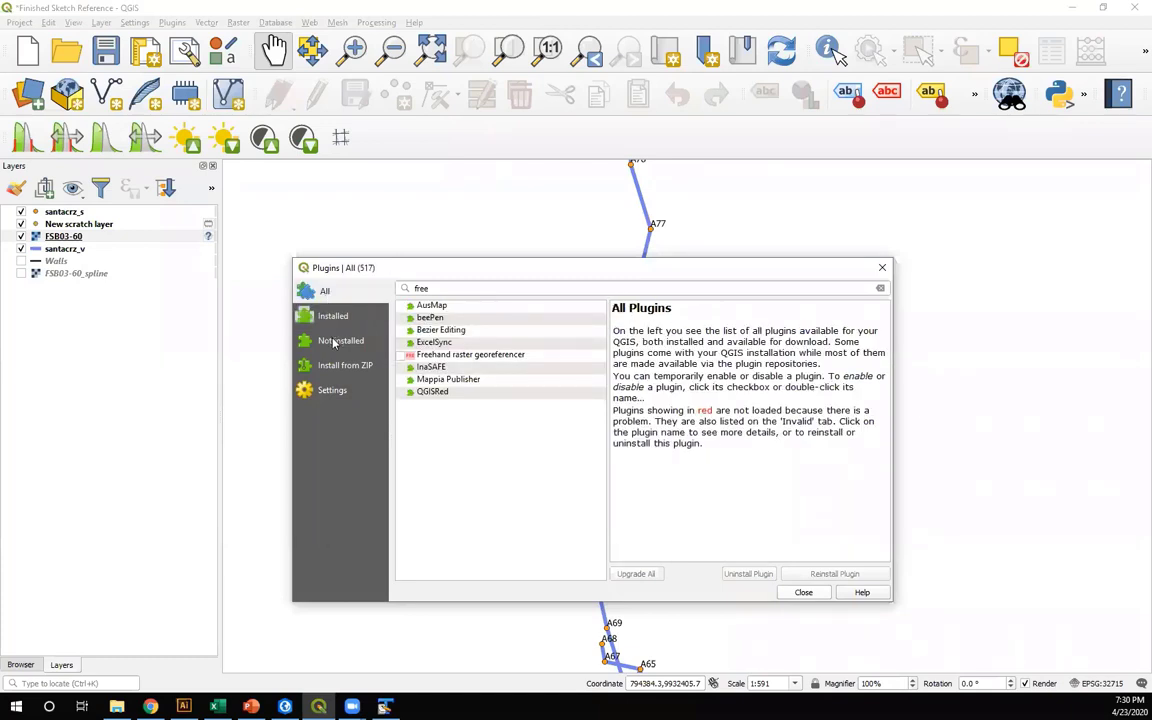
pyautogui.click(337, 341)
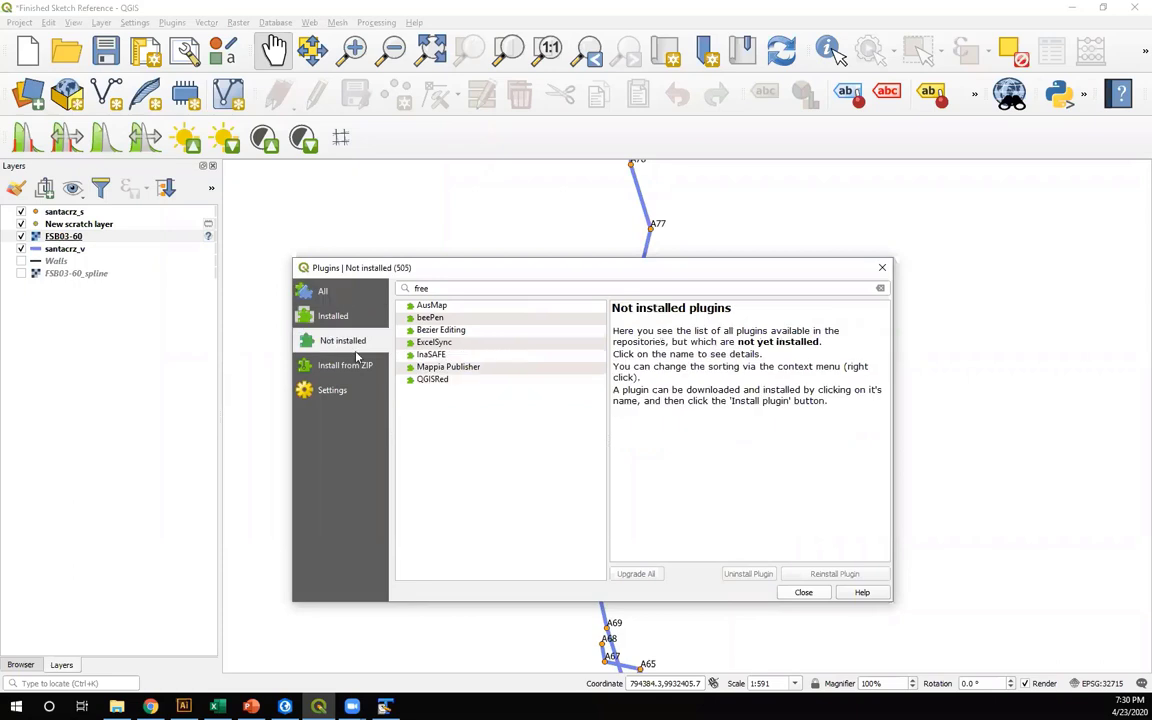
pyautogui.doubleClick(455, 289)
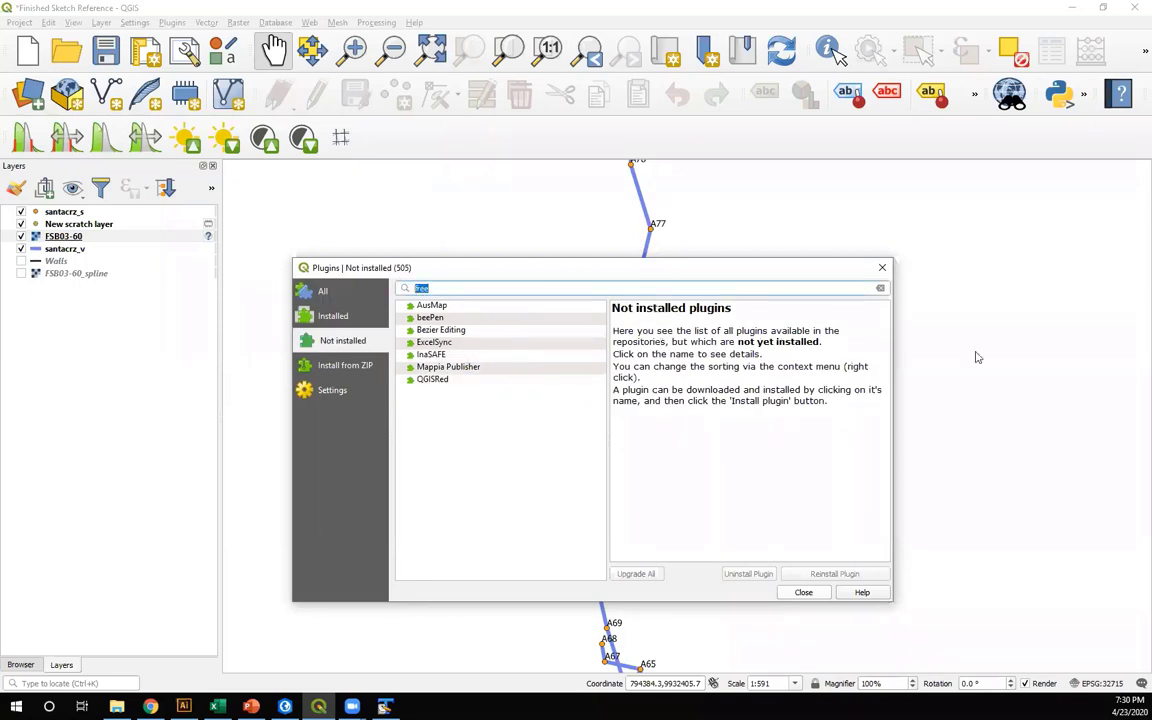
pyautogui.write('map')
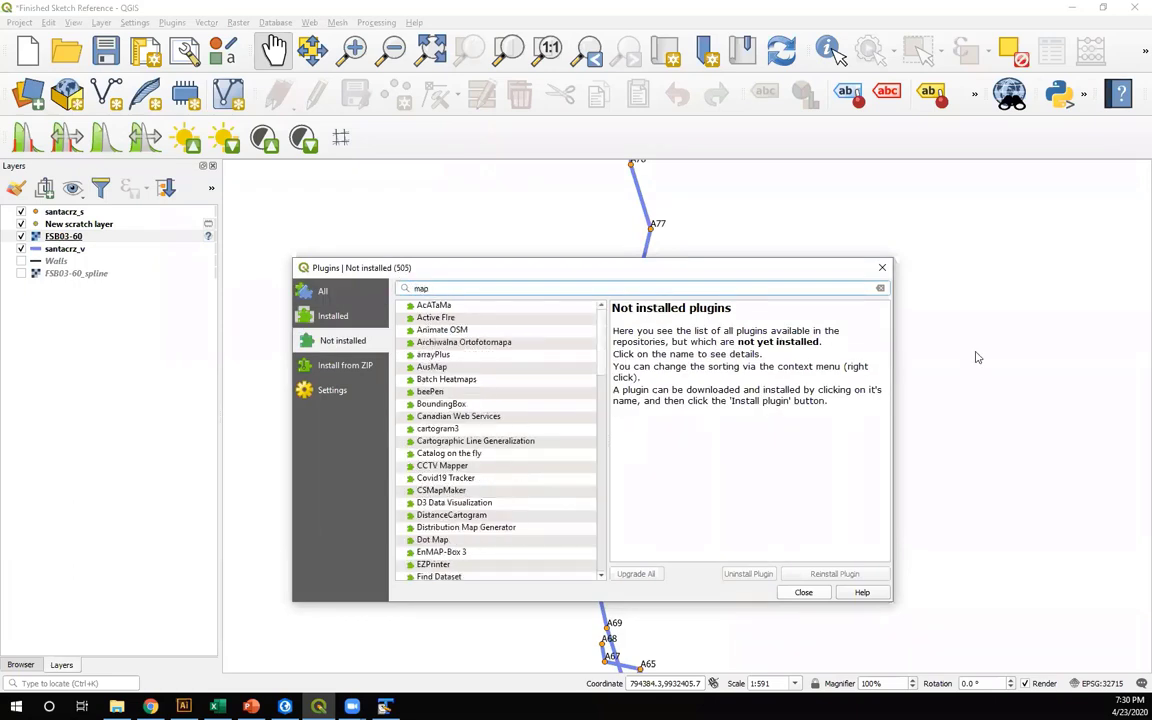
pyautogui.write('w')
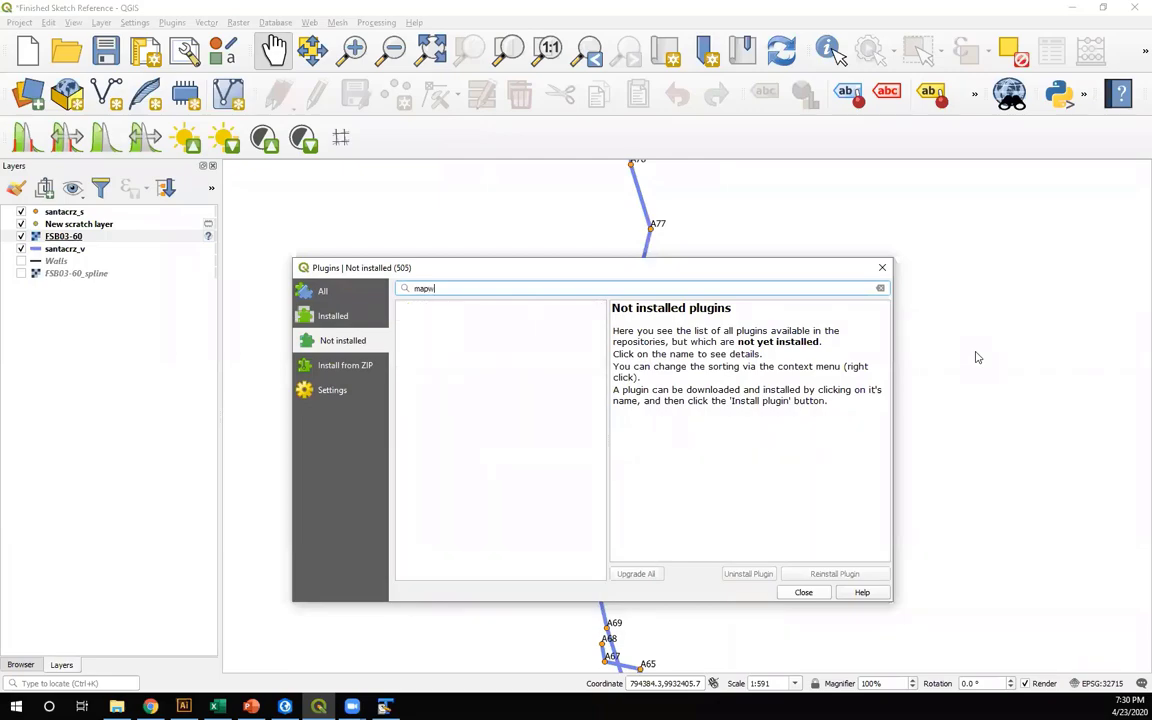
pyautogui.press('BackSpace')
pyautogui.press('BackSpace')
pyautogui.press('BackSpace')
pyautogui.press('BackSpace')
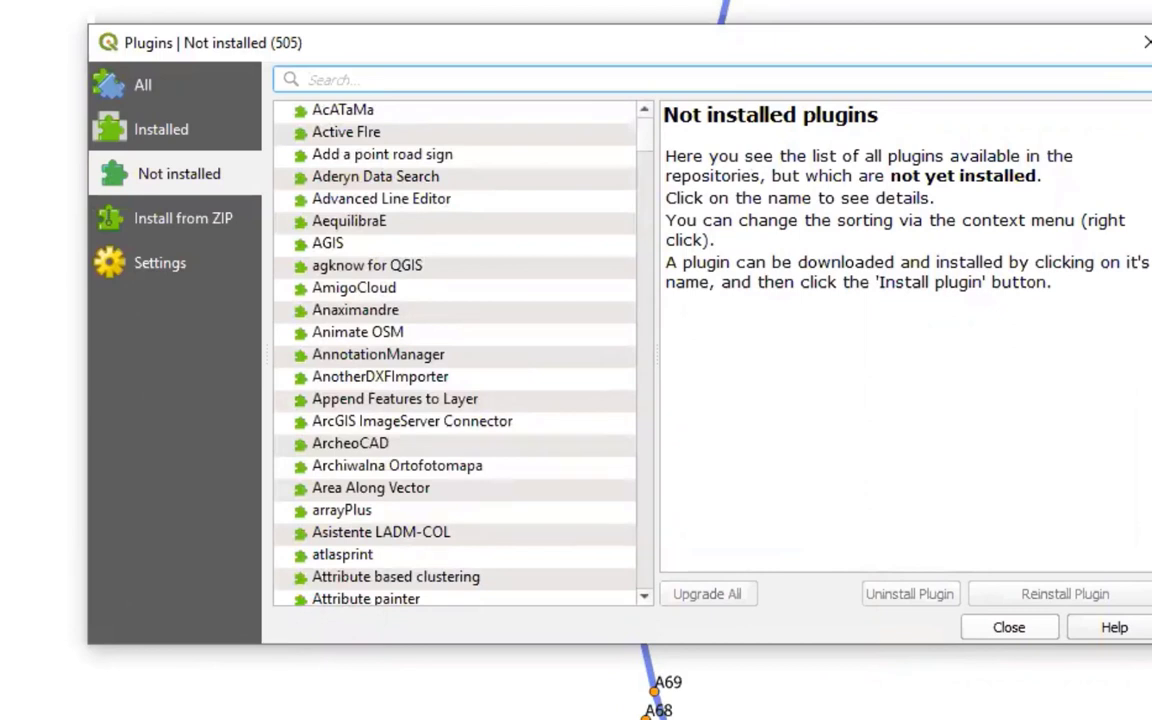
# Search all plugins for "gda", make sure the Georeferencer GDAL plugin is enabled, and close the plugin manager
pyautogui.click(122, 76)
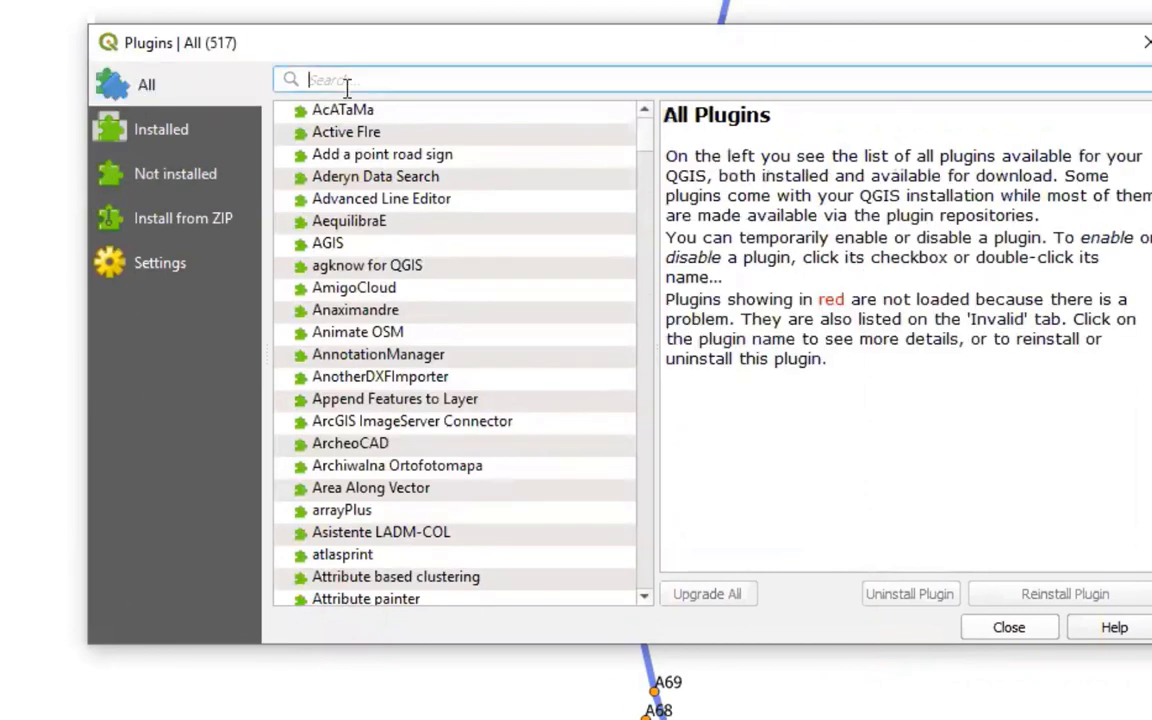
pyautogui.click(347, 88)
pyautogui.write('gda')
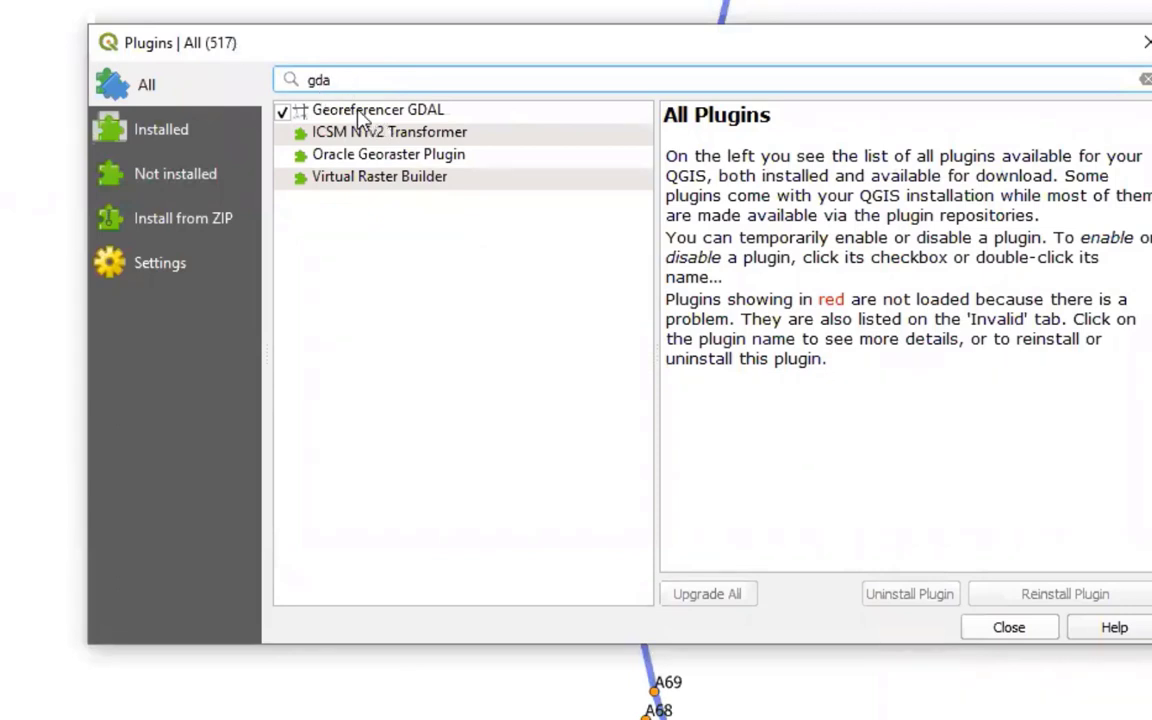
pyautogui.click(362, 113)
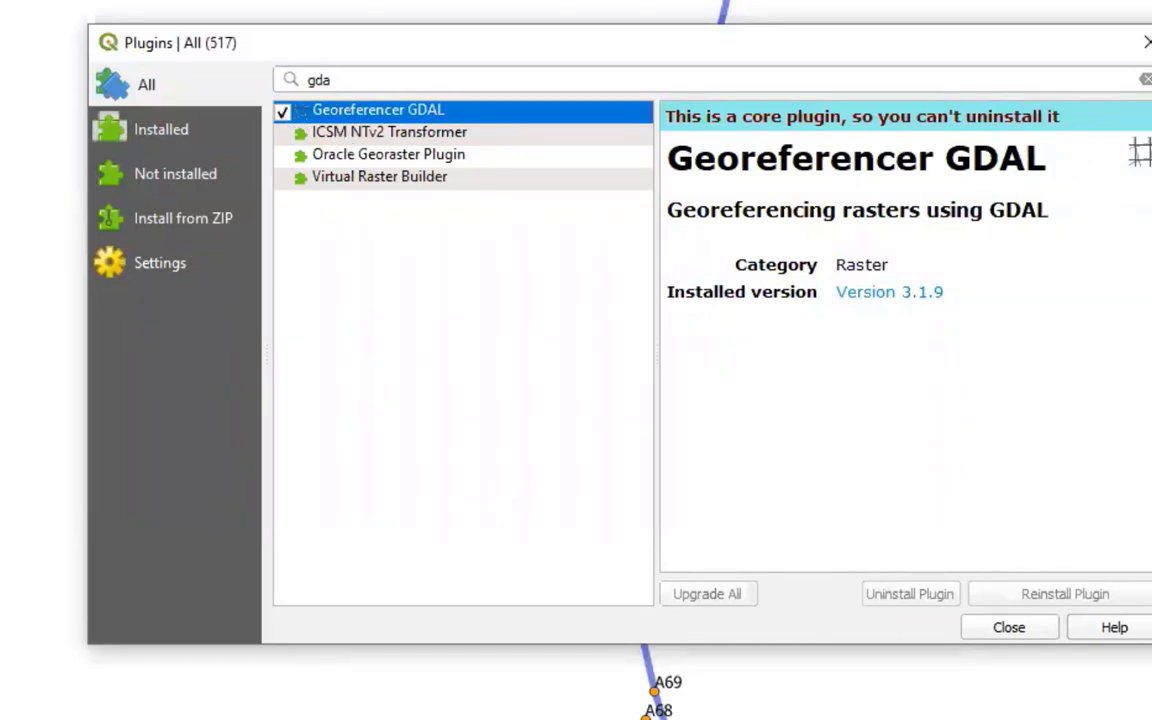
pyautogui.click(282, 113)
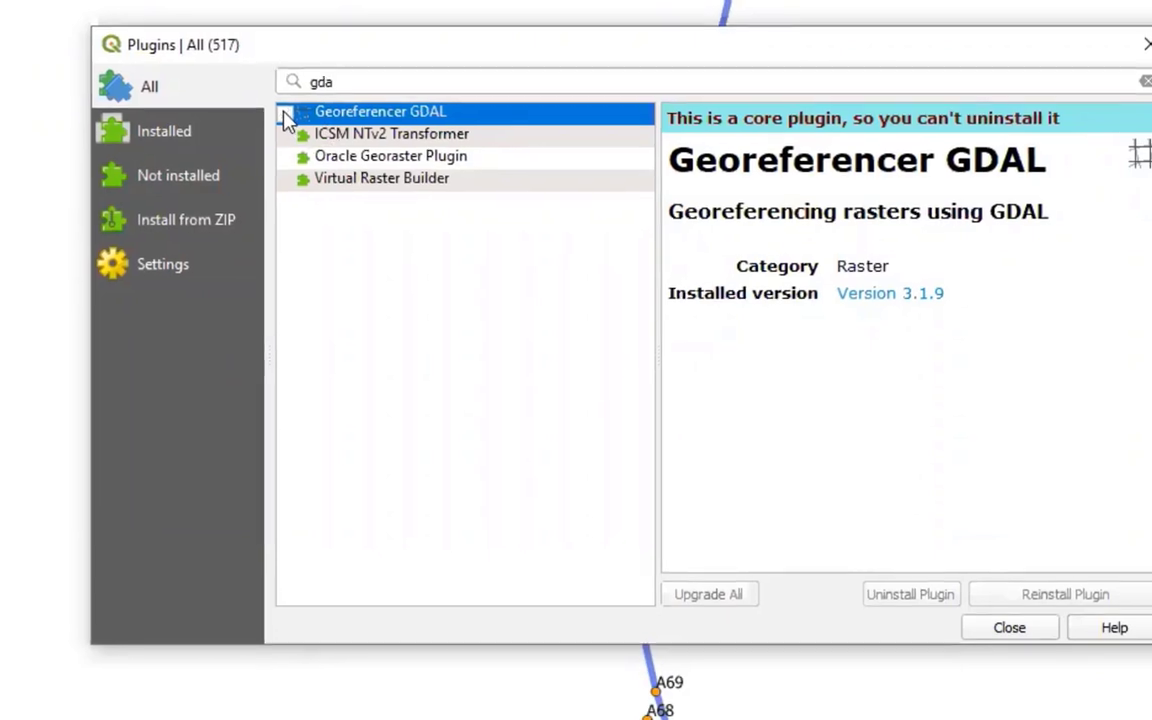
pyautogui.click(446, 228)
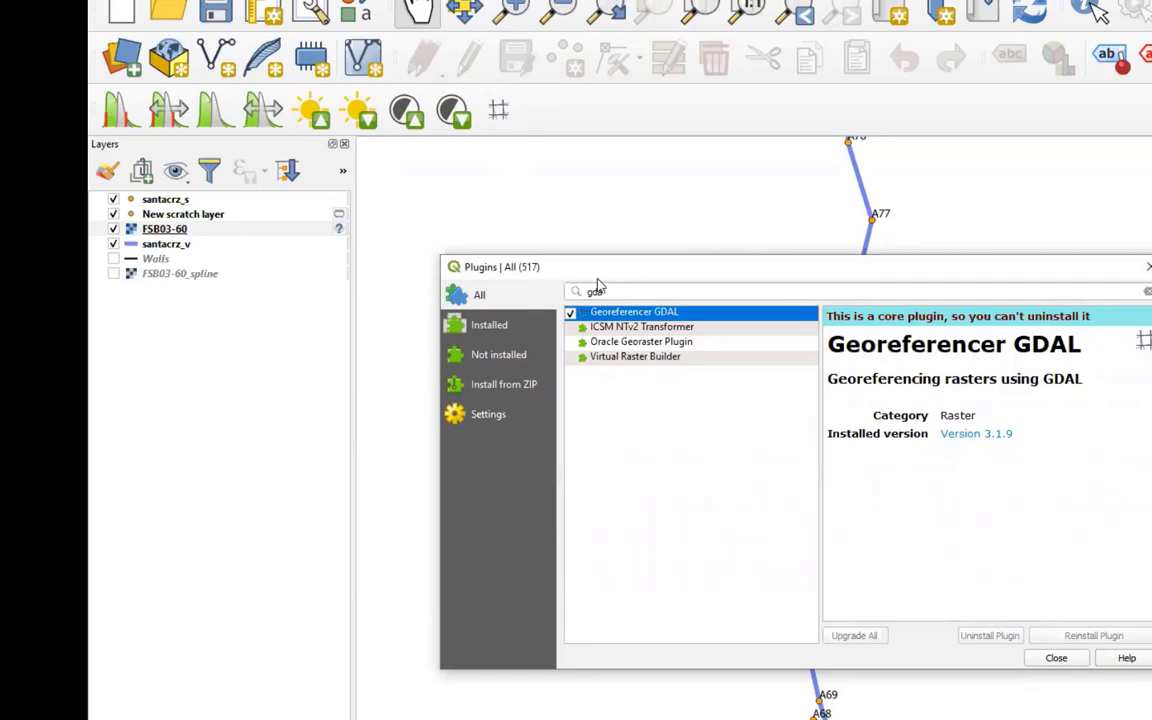
pyautogui.click(1057, 660)
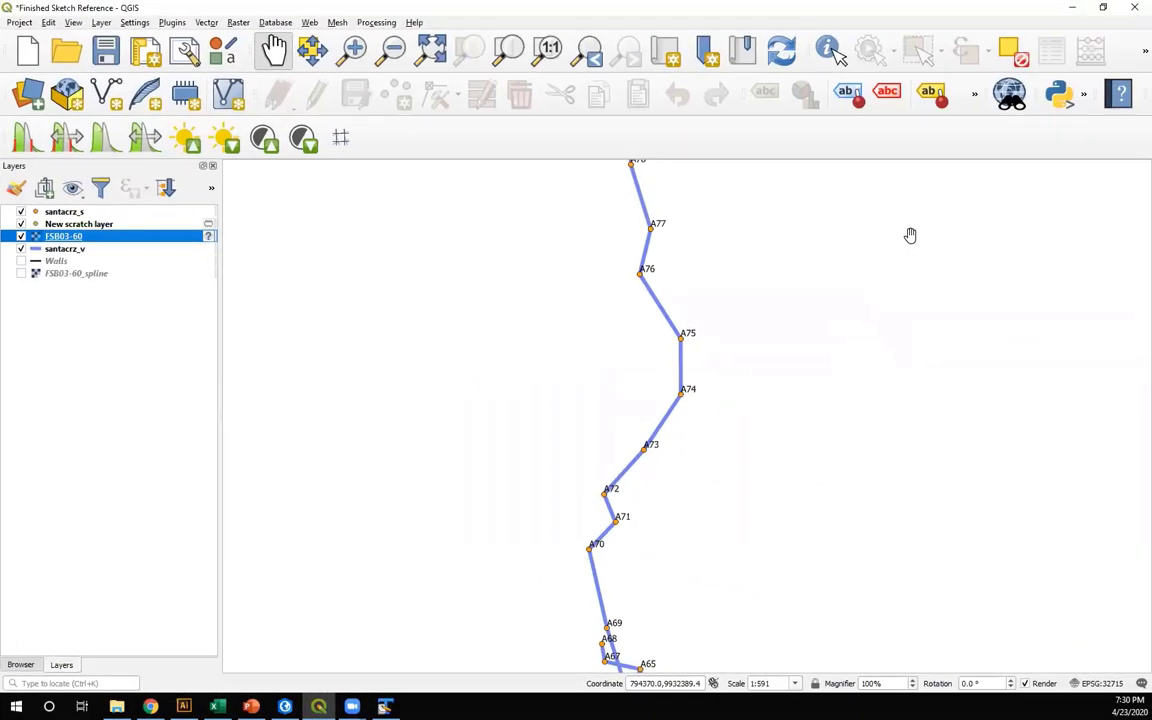
# Open the Georeferencer, shrink its window and arrange it beside the survey line so both can be seen
pyautogui.click(341, 143)
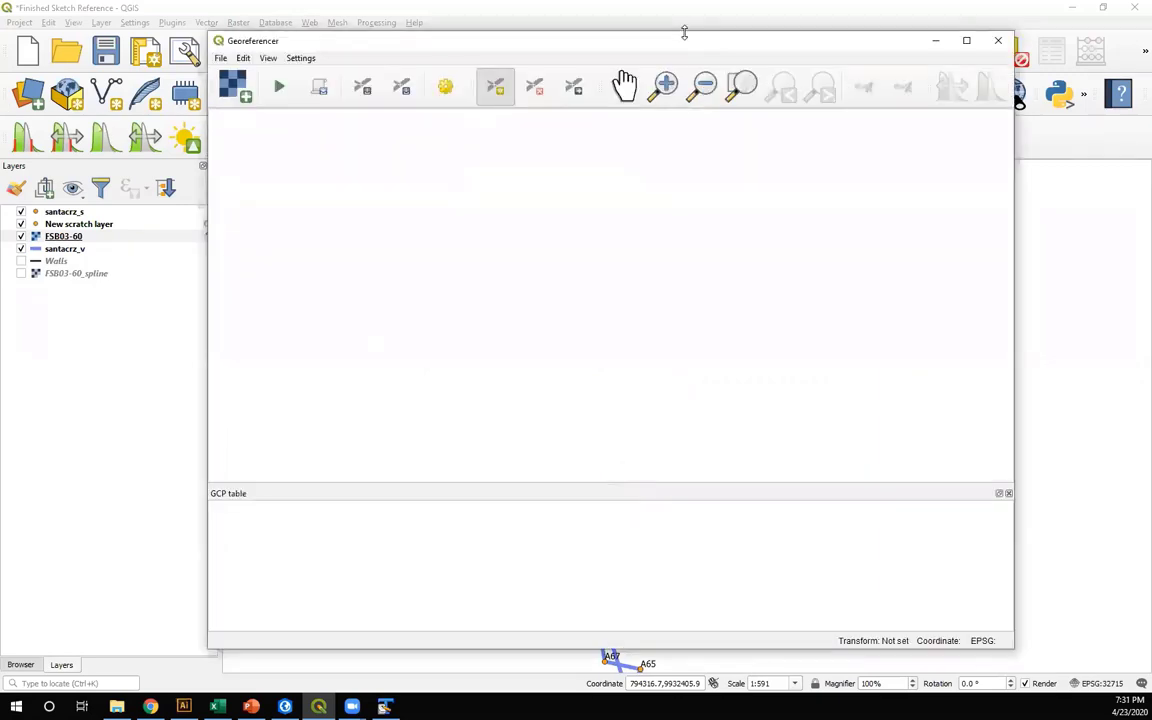
pyautogui.moveTo(684, 33); pyautogui.dragTo(684, 123)
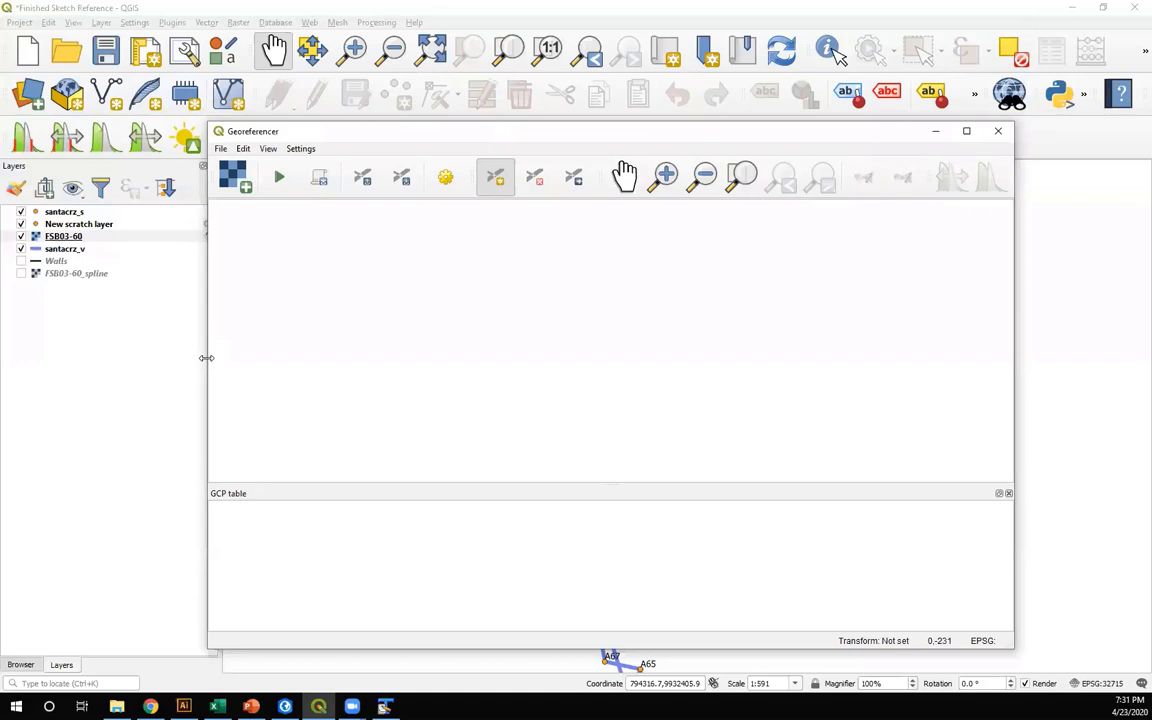
pyautogui.moveTo(206, 357); pyautogui.dragTo(463, 358)
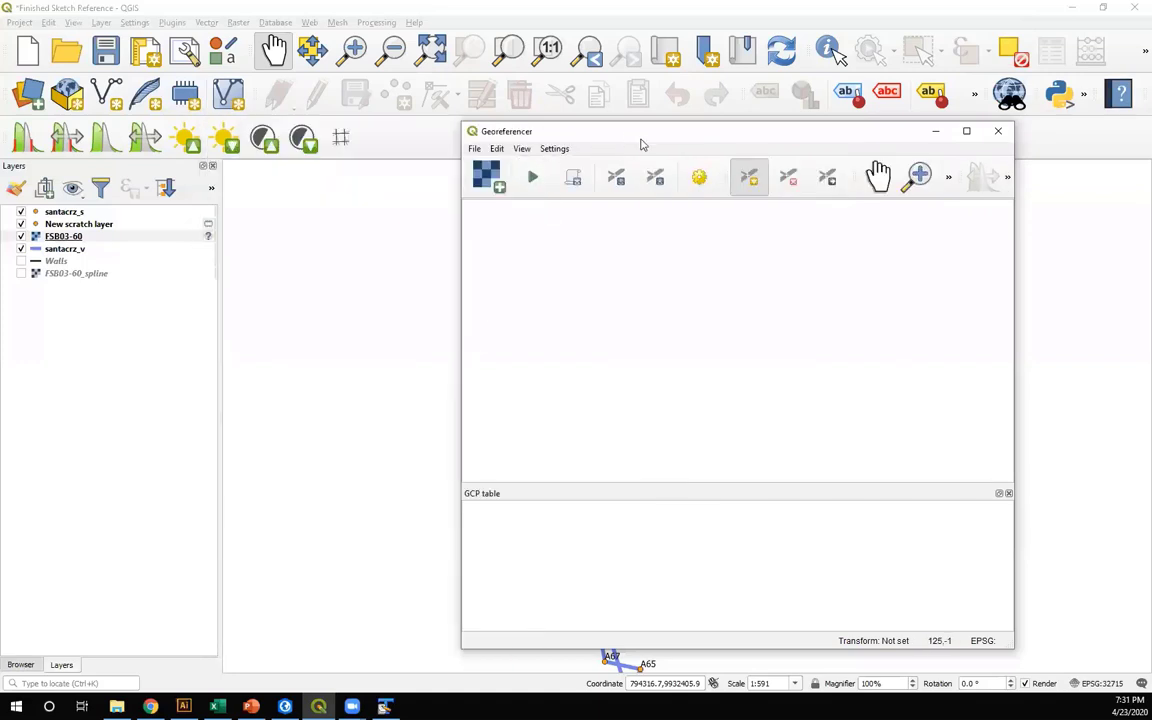
pyautogui.moveTo(642, 146); pyautogui.dragTo(882, 119)
pyautogui.moveTo(478, 302); pyautogui.dragTo(252, 333)
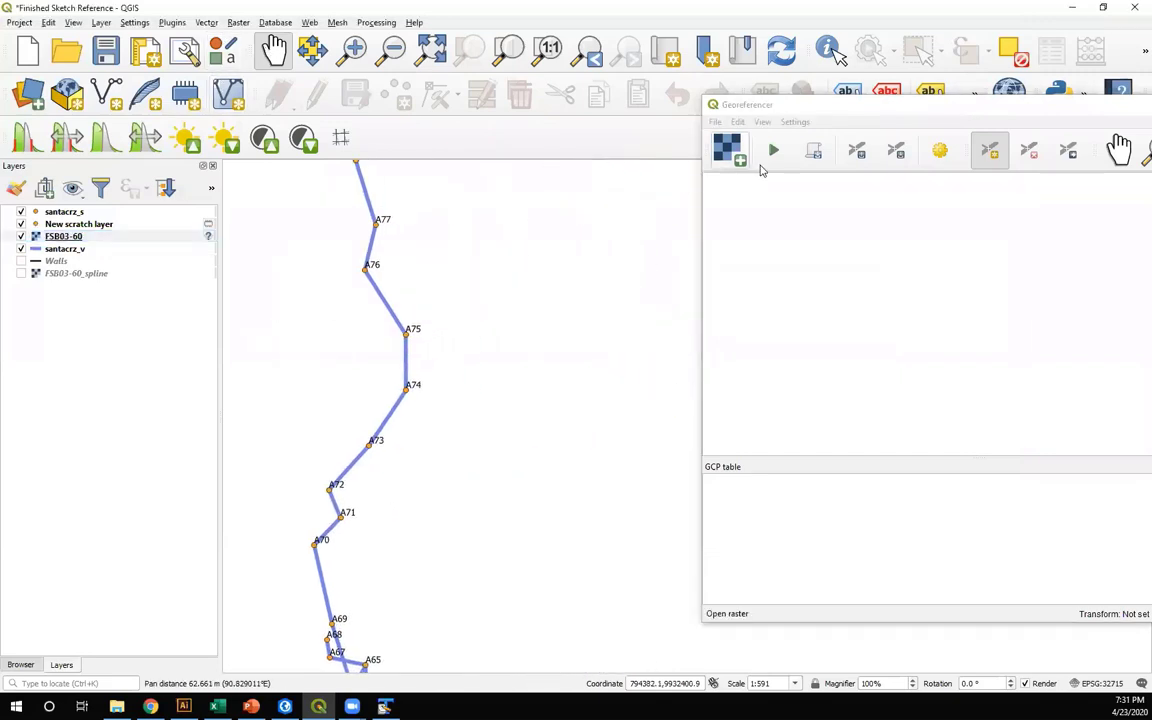
pyautogui.click(812, 106)
pyautogui.moveTo(812, 108); pyautogui.dragTo(527, 141)
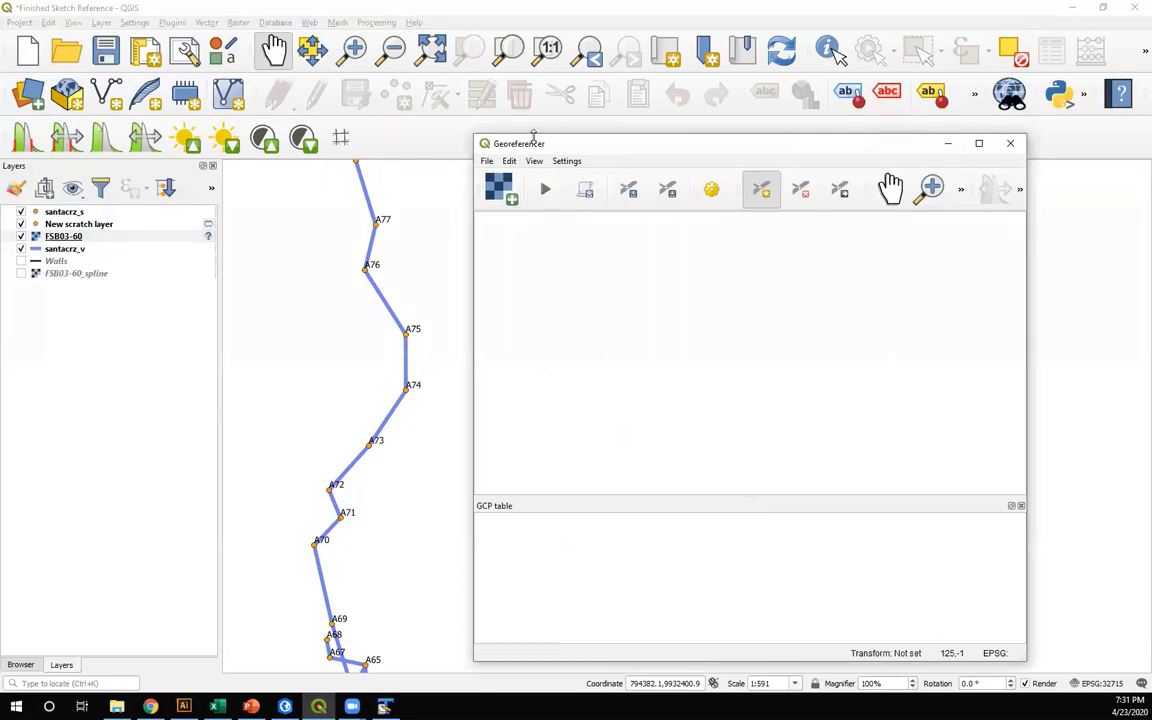
pyautogui.moveTo(533, 135); pyautogui.dragTo(533, 156)
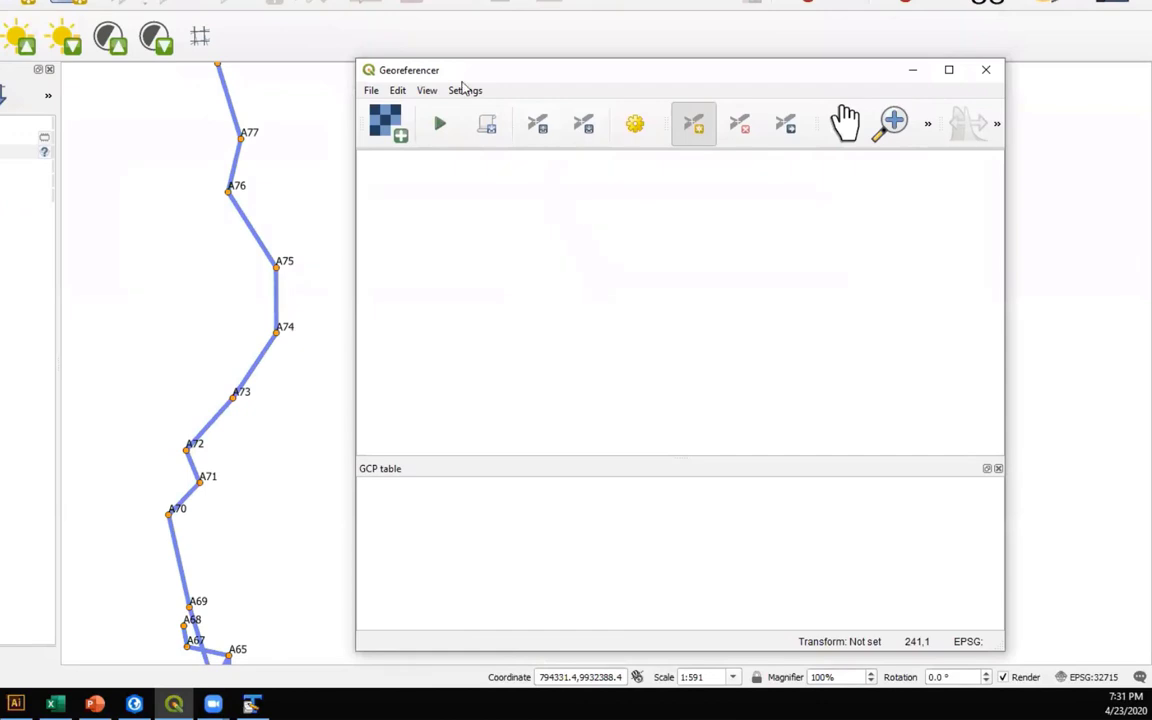
# Load the scanned sketch FSB03-60.jpg into the Georeferencer
pyautogui.click(388, 128)
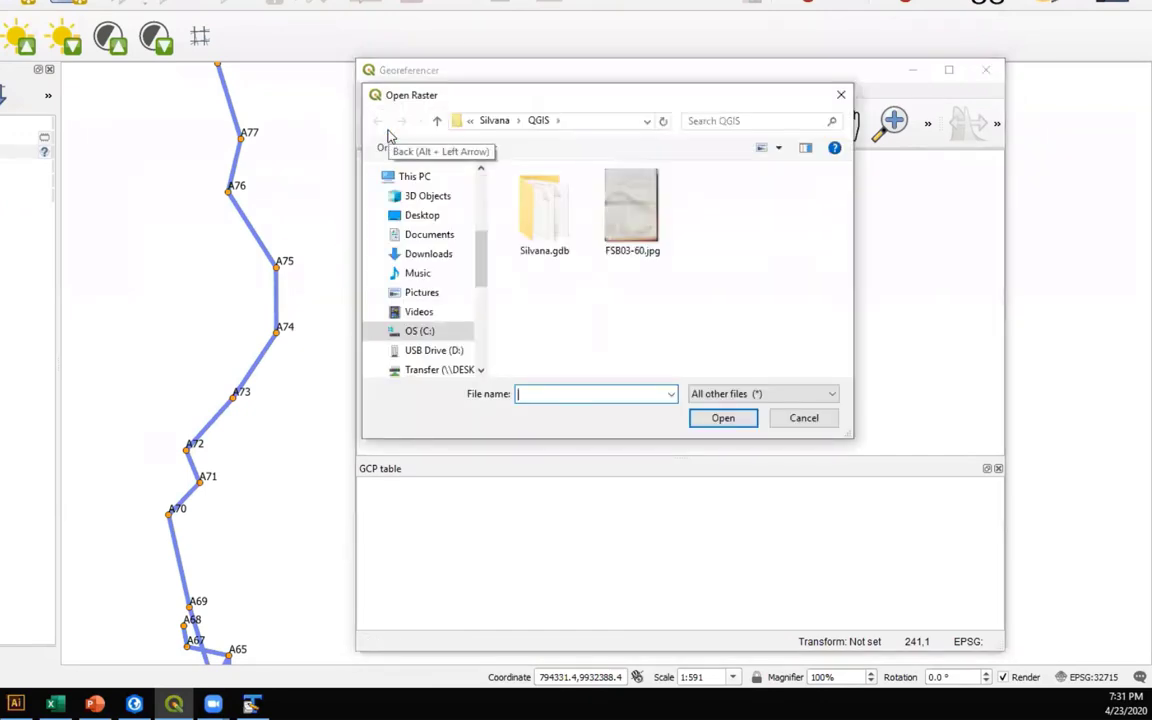
pyautogui.click(631, 208)
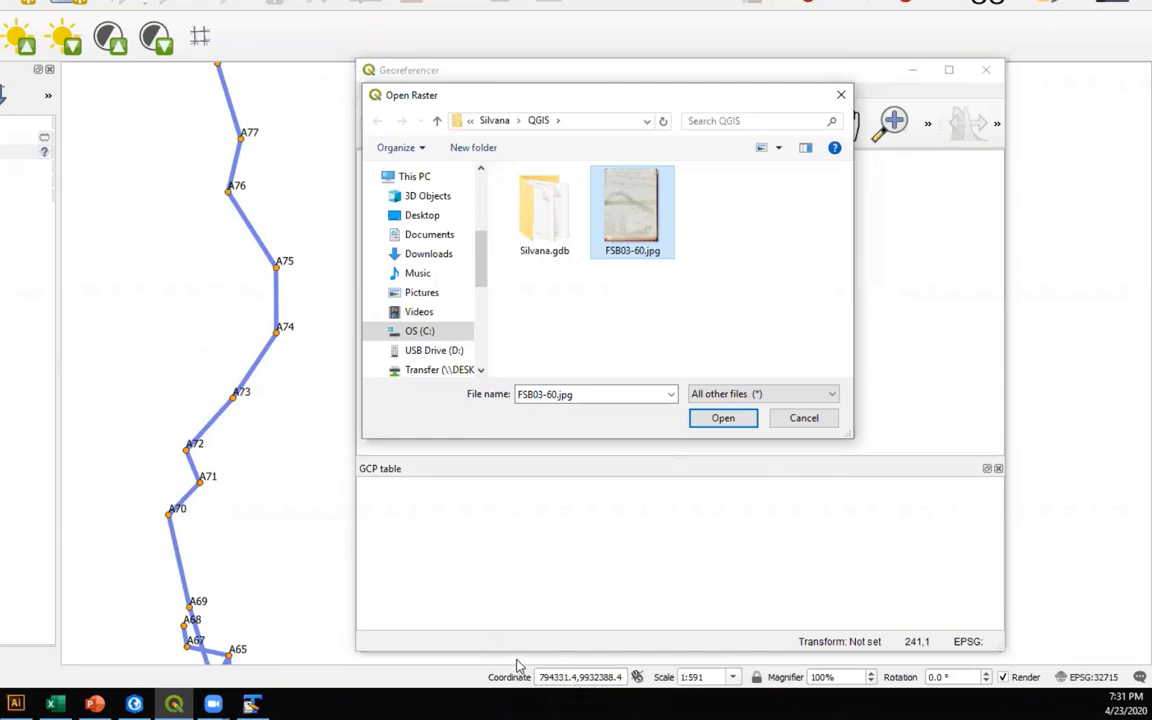
pyautogui.click(724, 418)
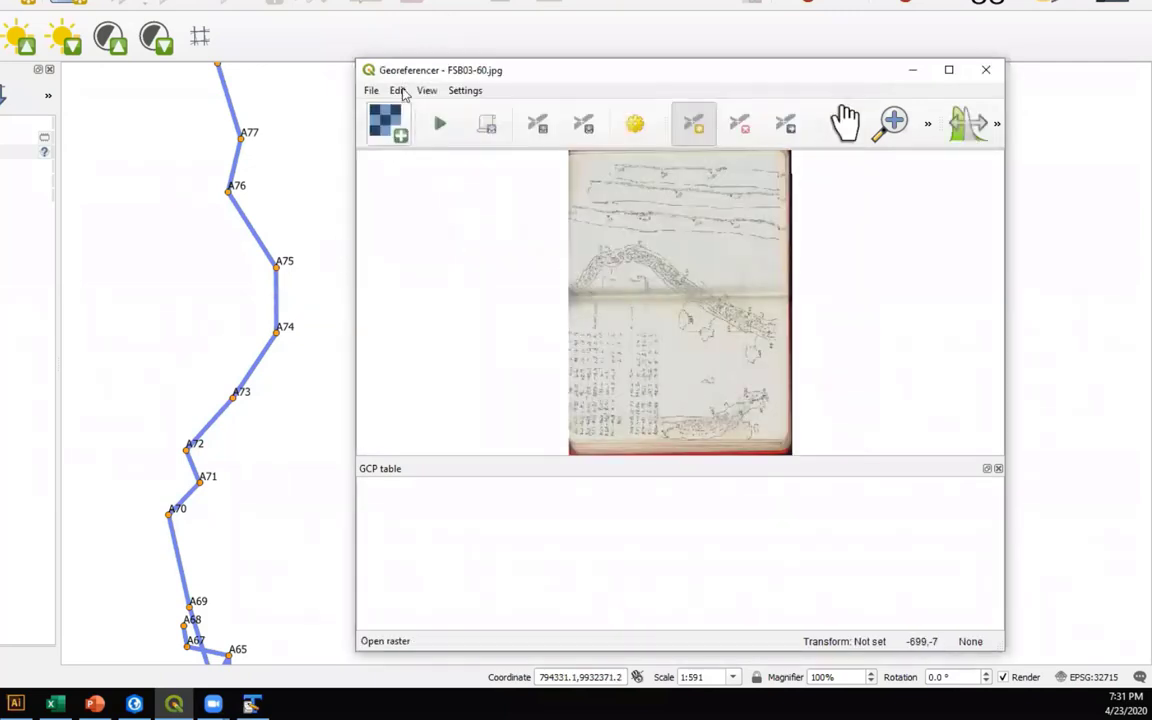
pyautogui.moveTo(427, 69); pyautogui.dragTo(430, 10)
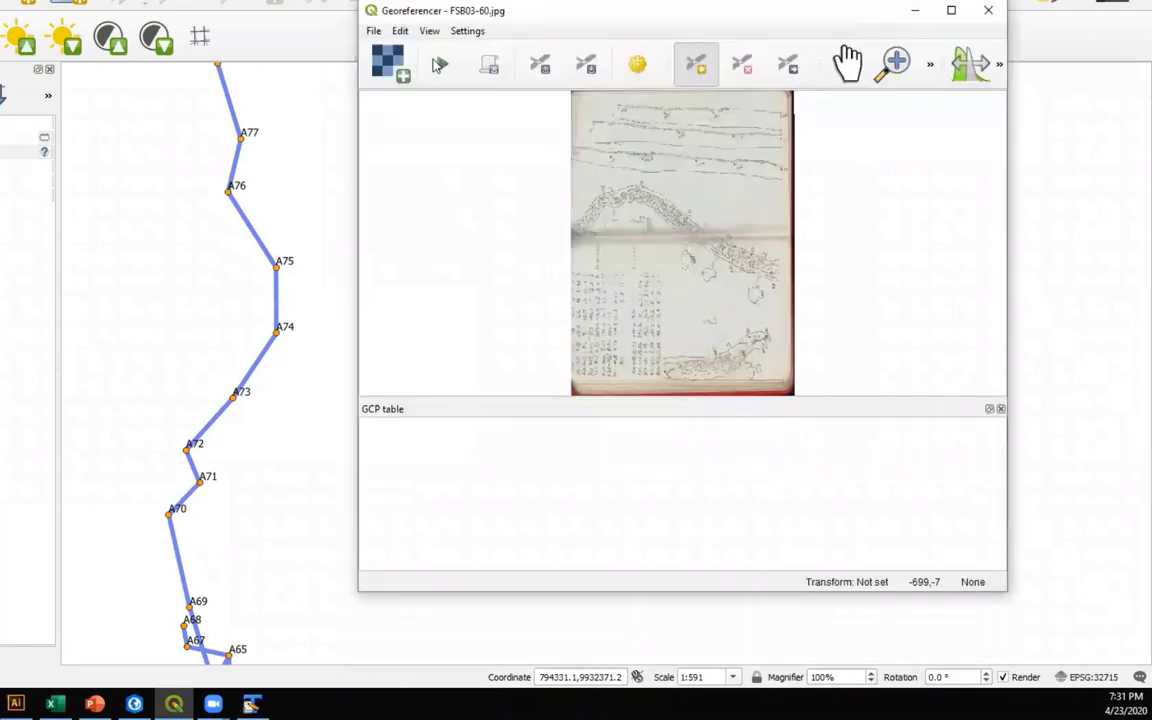
pyautogui.scroll(1, 675, 236)
pyautogui.scroll(1, 675, 236)
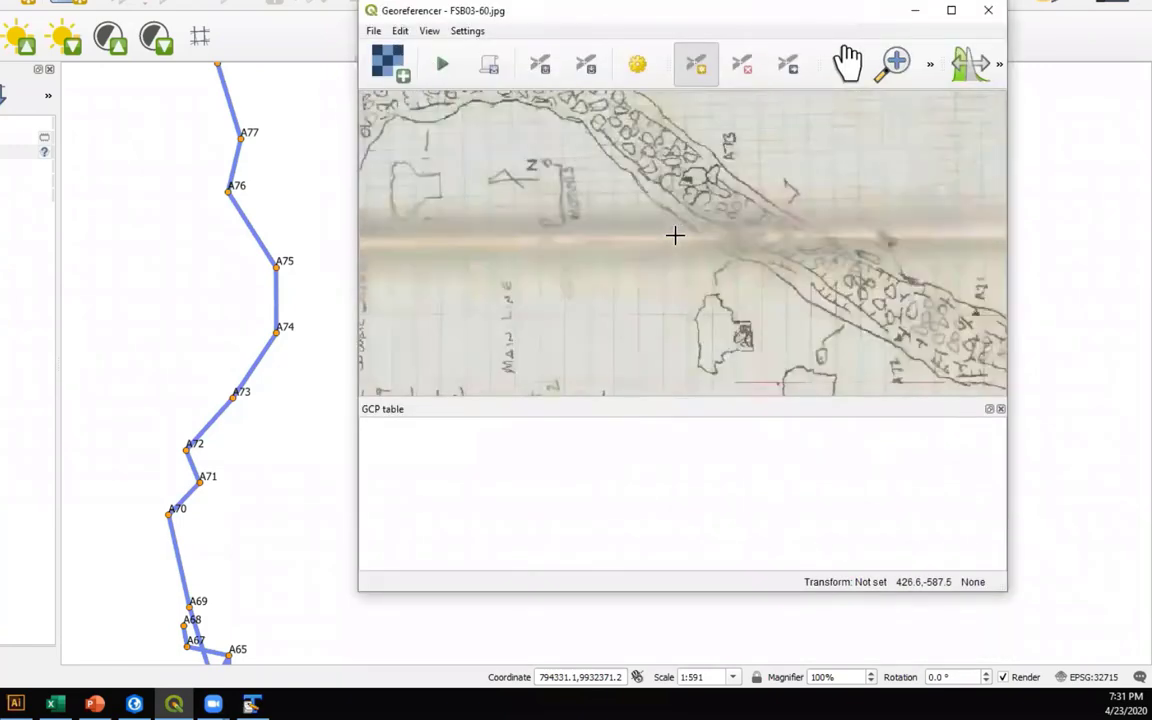
pyautogui.scroll(-2, 676, 234)
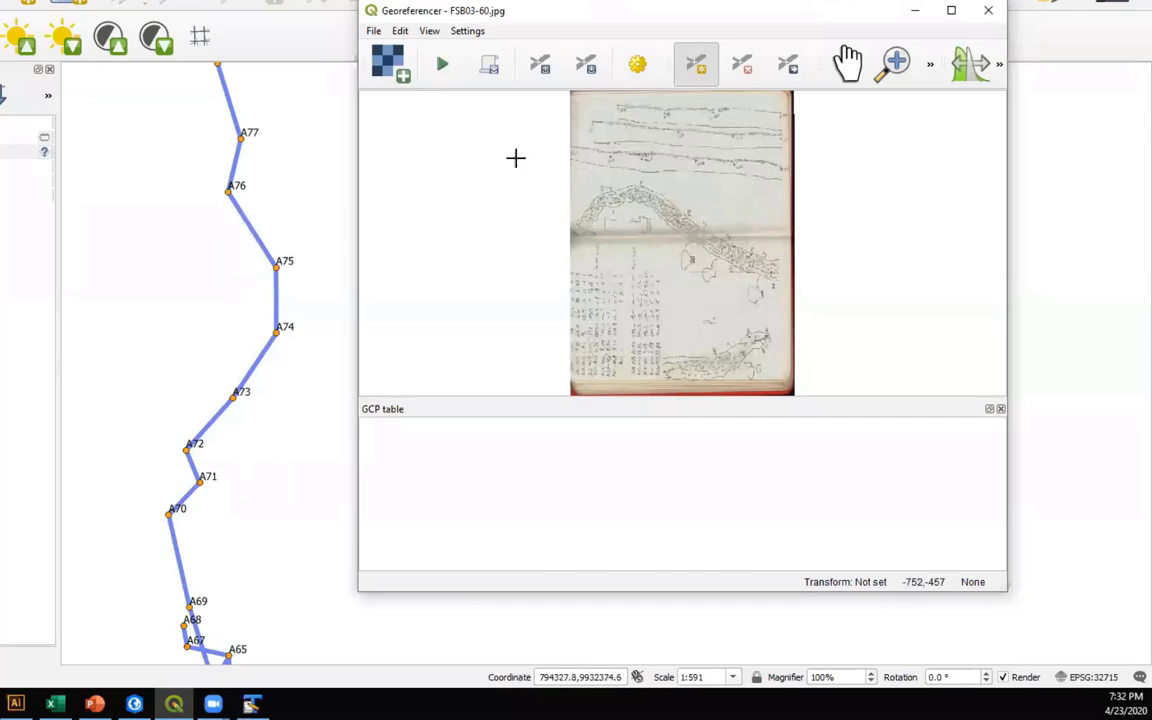
pyautogui.scroll(1, 669, 203)
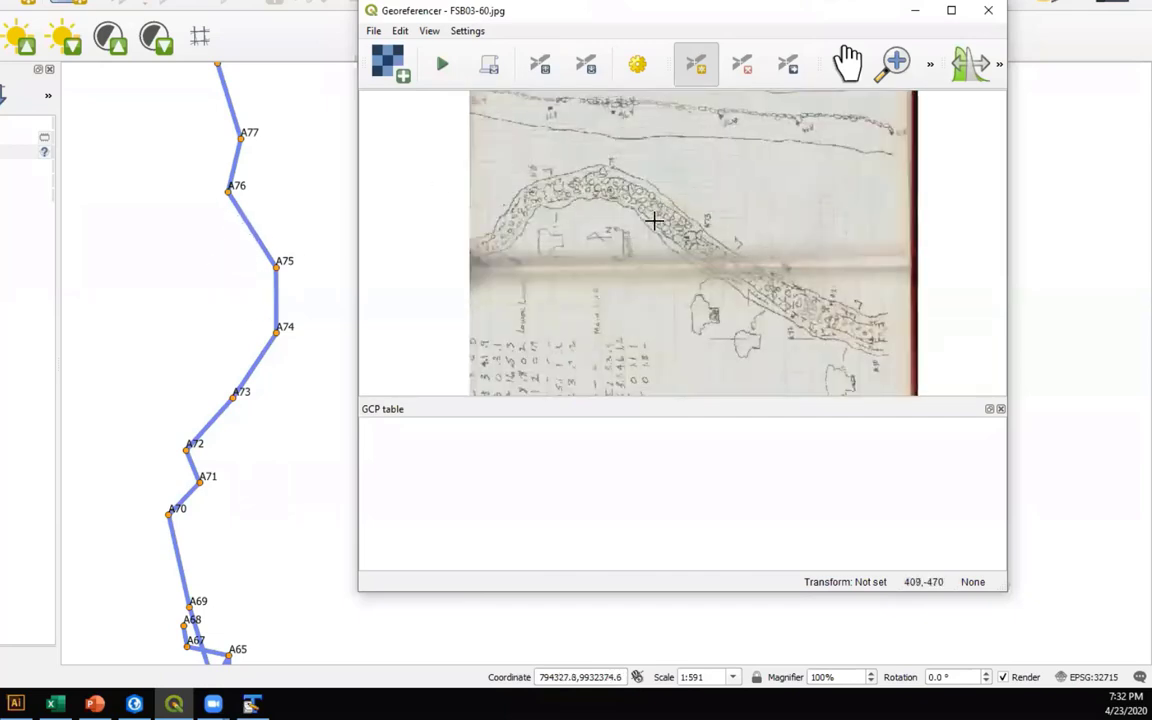
pyautogui.scroll(1, 653, 220)
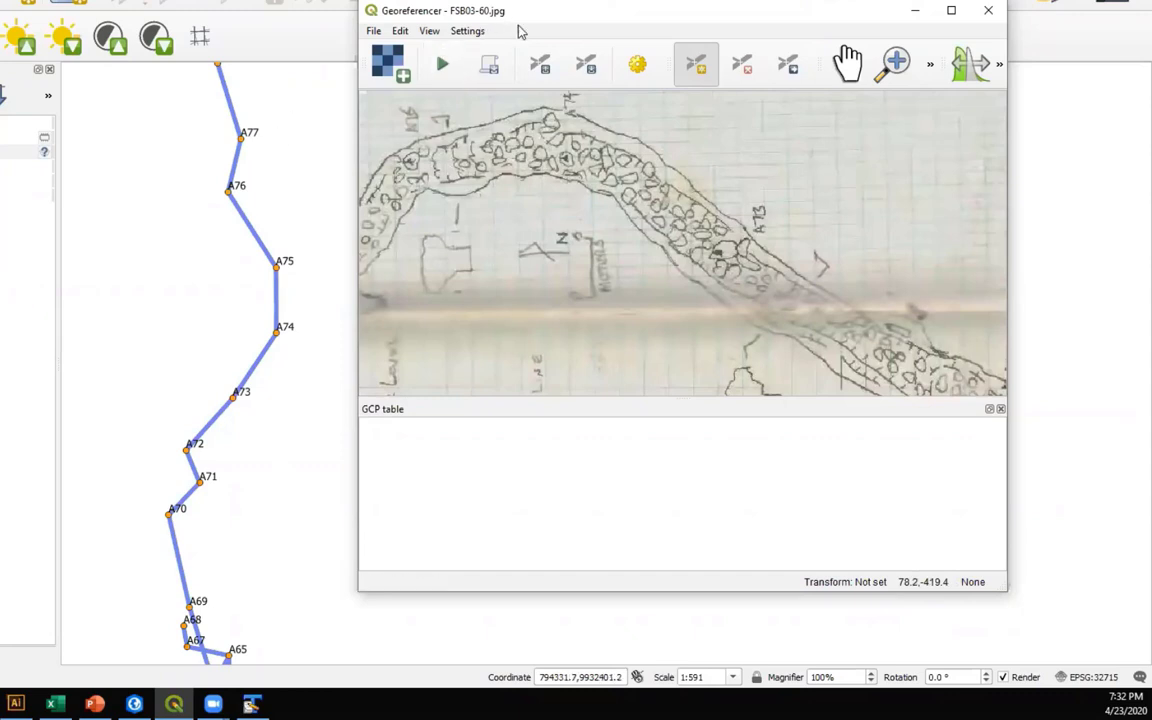
# Move the Georeferencer window clear of the survey line and set the transformation type to Helmert
pyautogui.moveTo(591, 22); pyautogui.dragTo(730, 68)
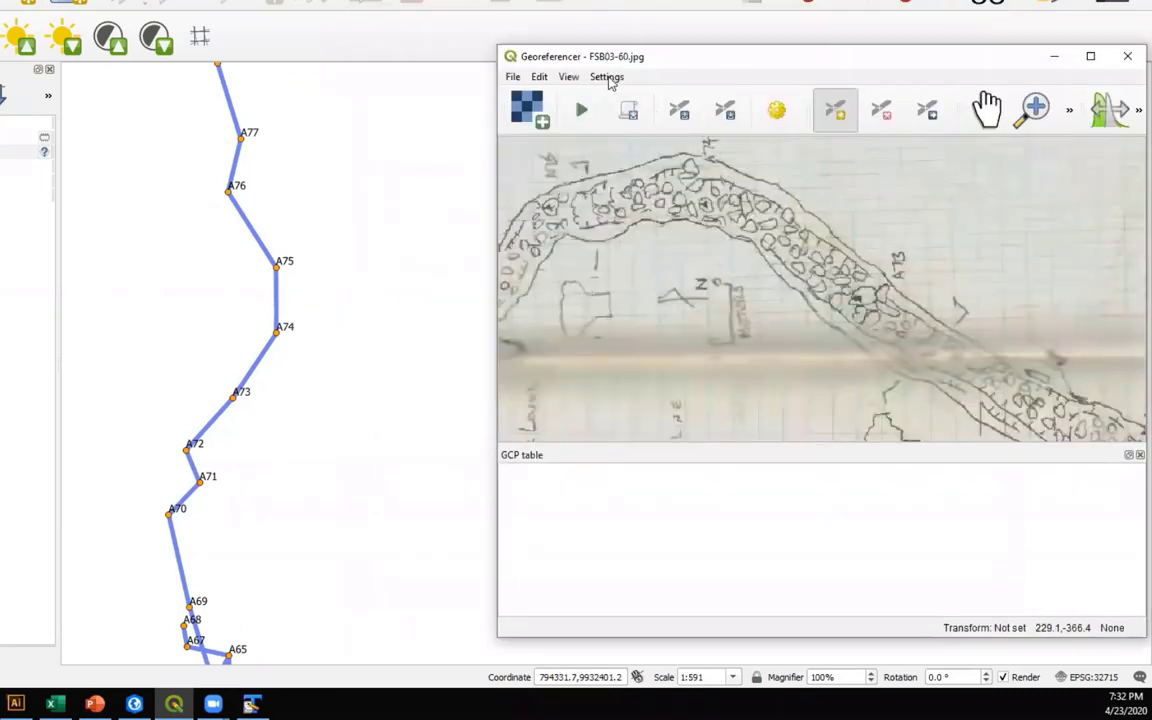
pyautogui.click(607, 78)
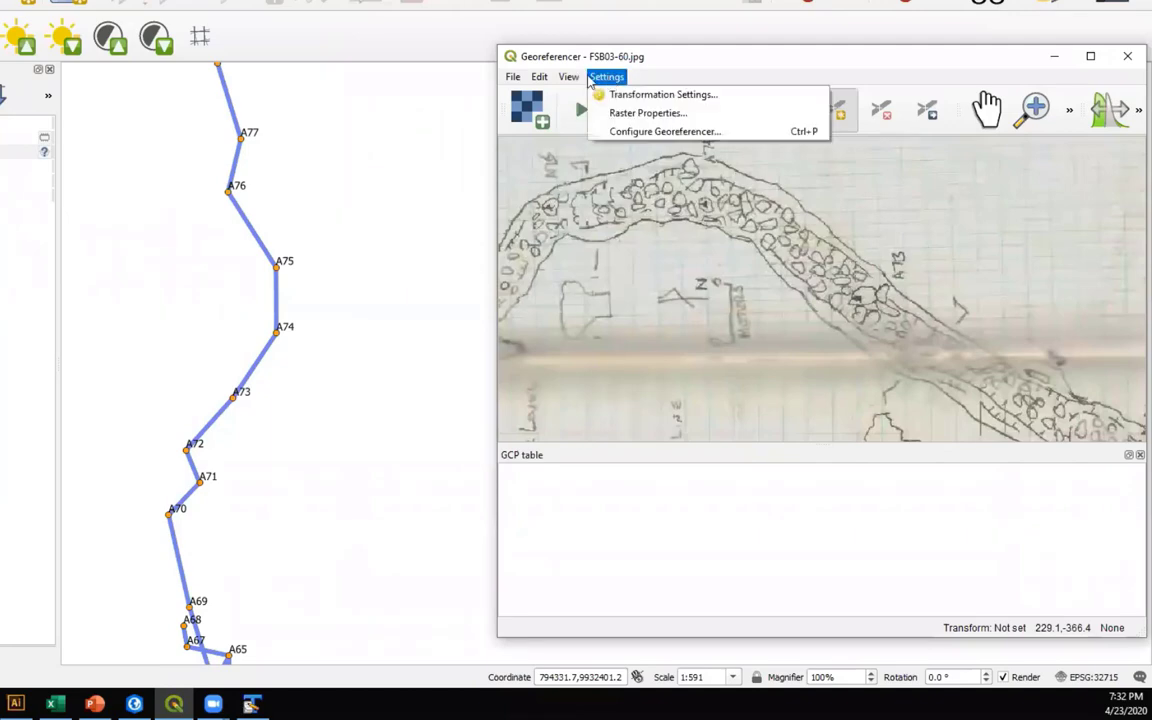
pyautogui.click(615, 94)
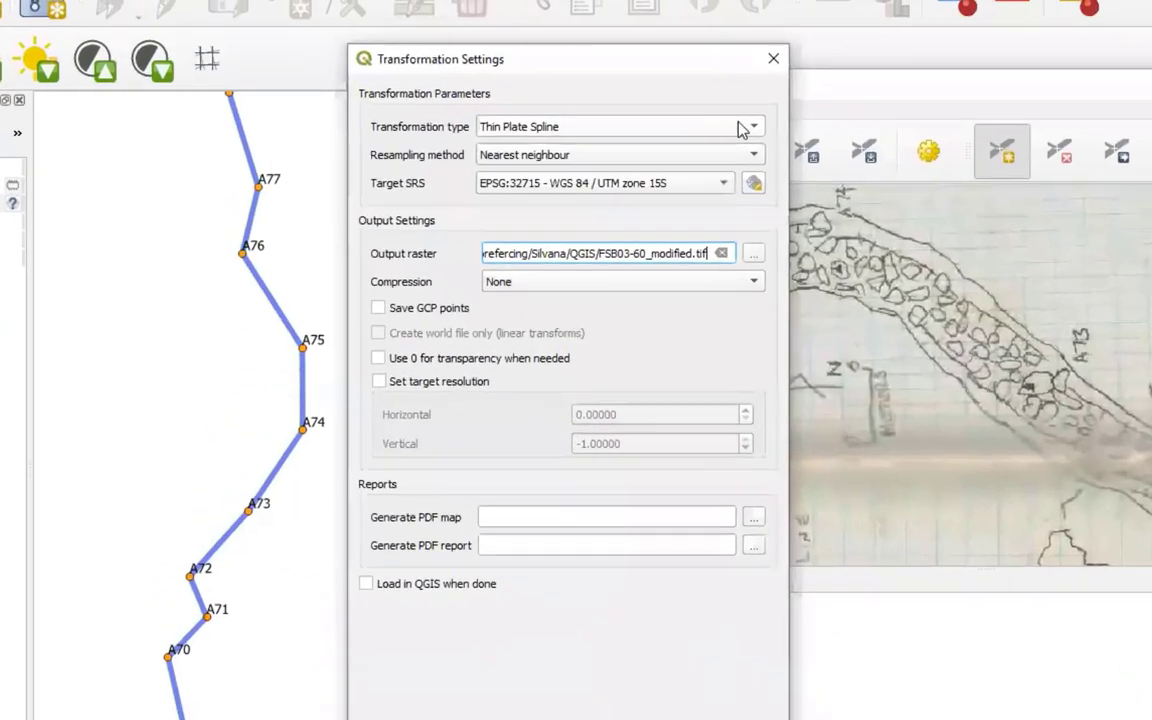
pyautogui.click(639, 97)
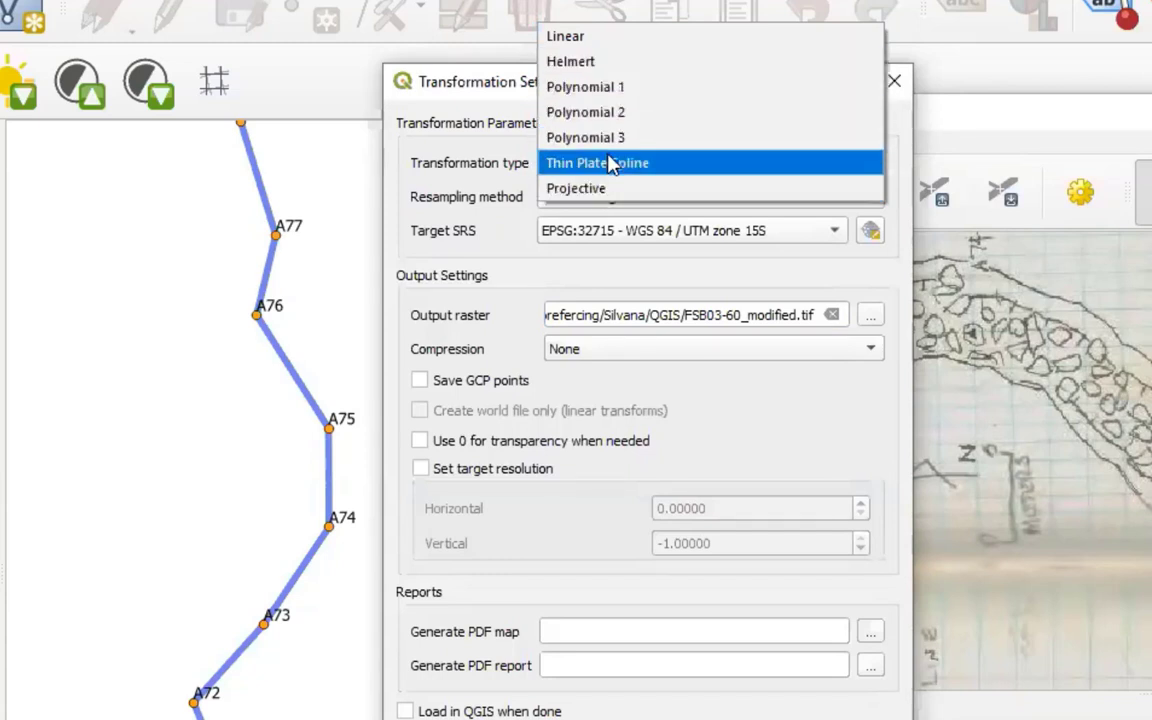
pyautogui.click(593, 63)
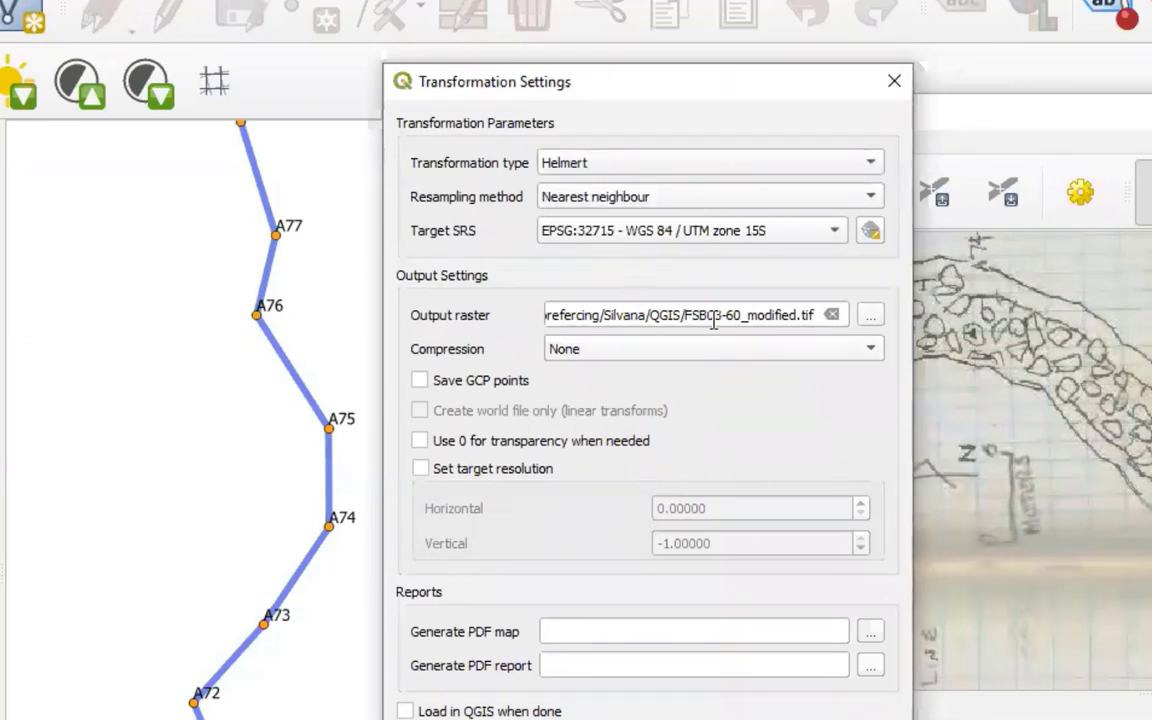
# Name the output raster FSB03-60_HELM.tif and accept the transformation settings
pyautogui.click(792, 315)
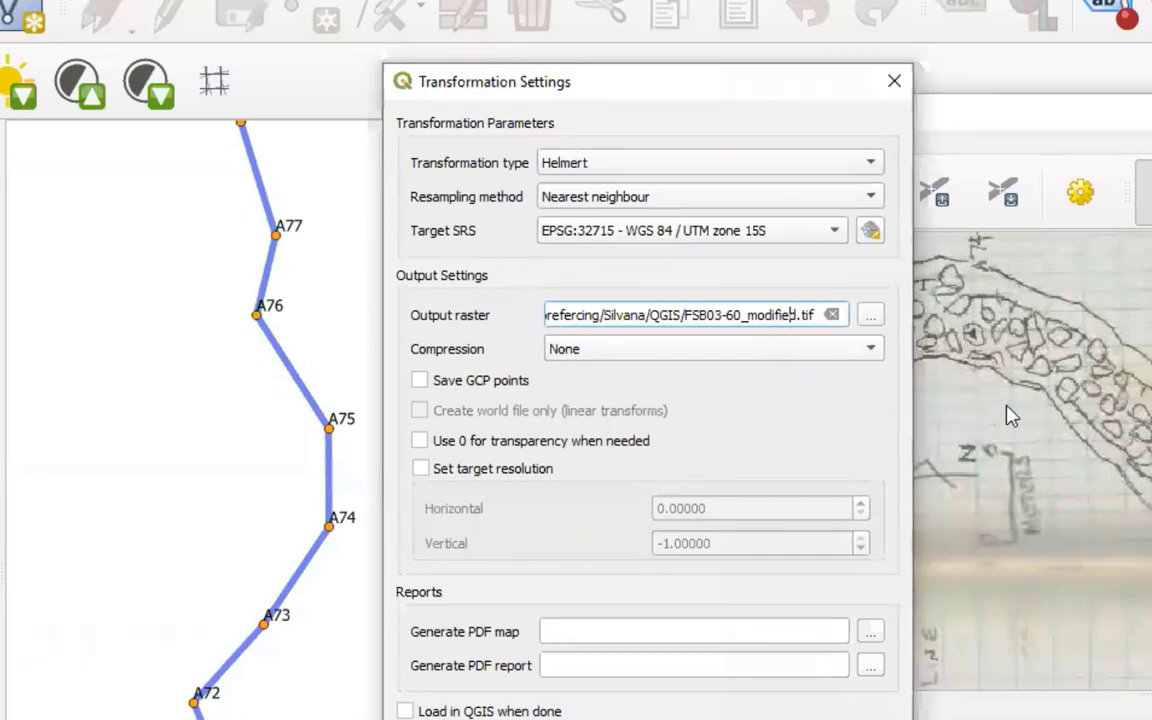
pyautogui.press('Right')
pyautogui.press('BackSpace')
pyautogui.press('BackSpace')
pyautogui.press('BackSpace')
pyautogui.press('BackSpace')
pyautogui.press('BackSpace')
pyautogui.press('BackSpace')
pyautogui.press('BackSpace')
pyautogui.press('BackSpace')
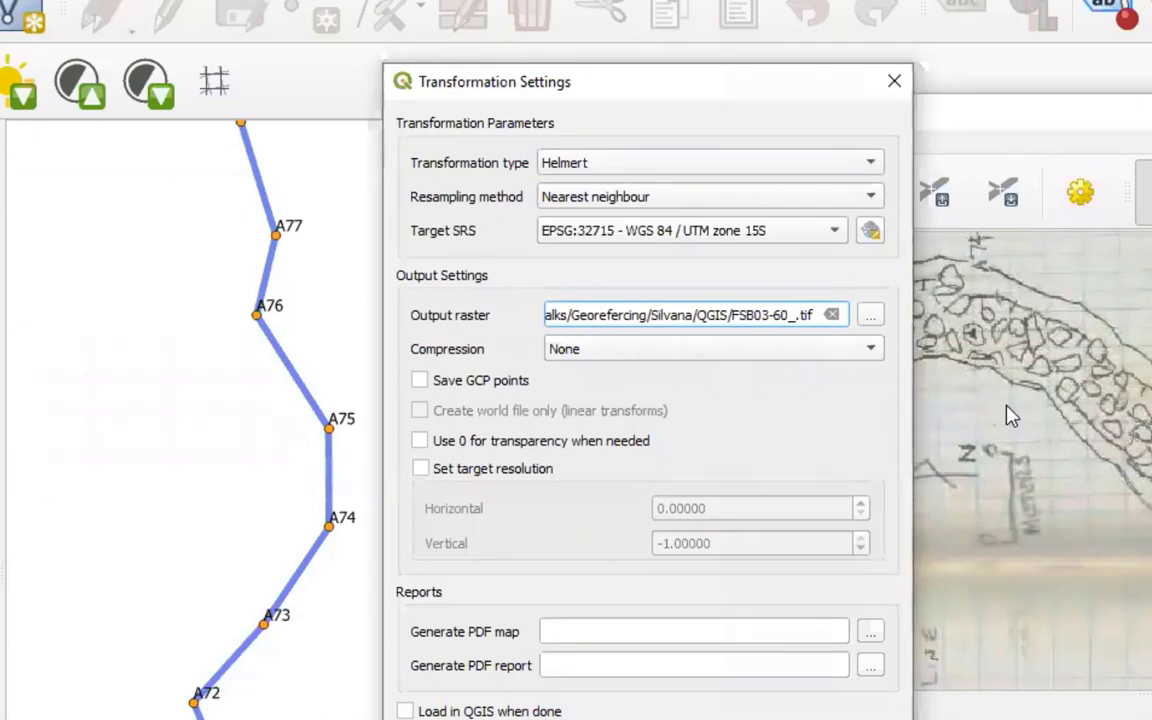
pyautogui.write('HELM')
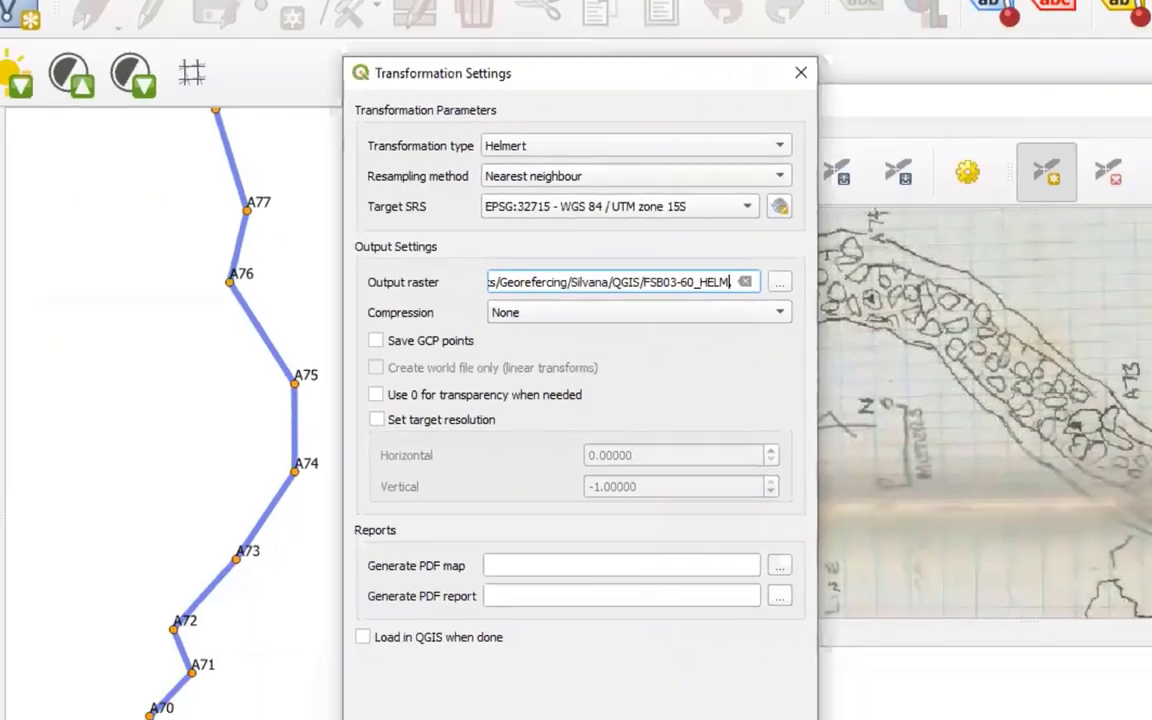
pyautogui.click(442, 663)
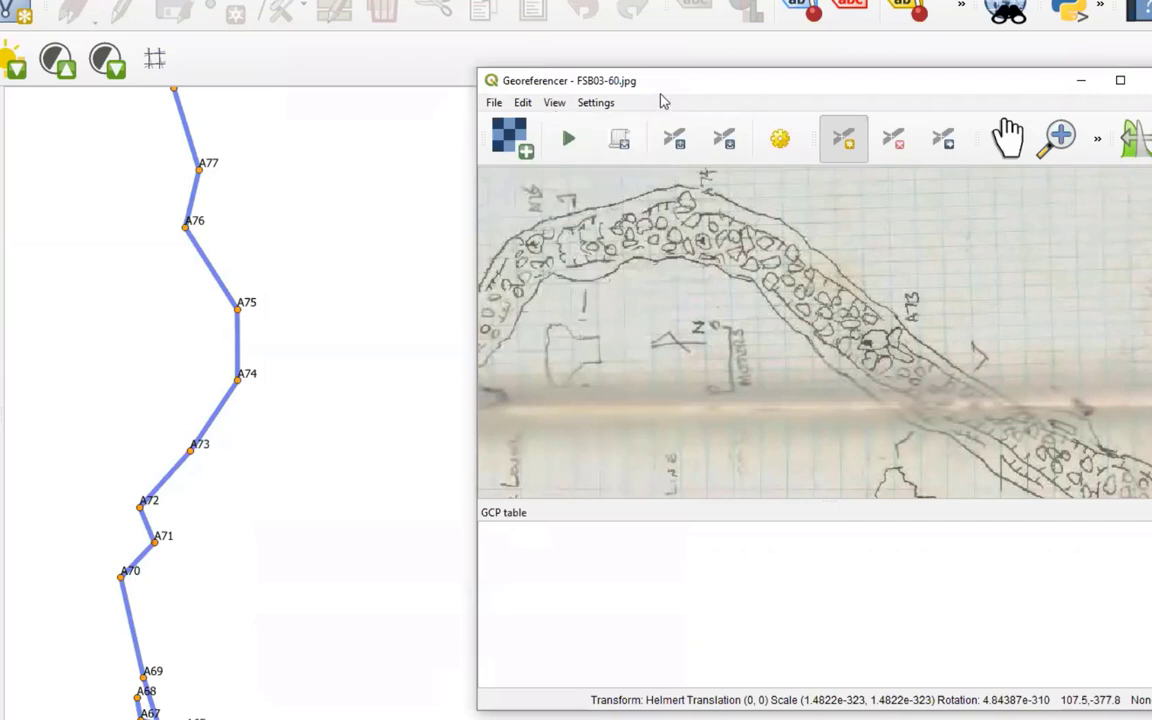
pyautogui.moveTo(675, 85); pyautogui.dragTo(593, 71)
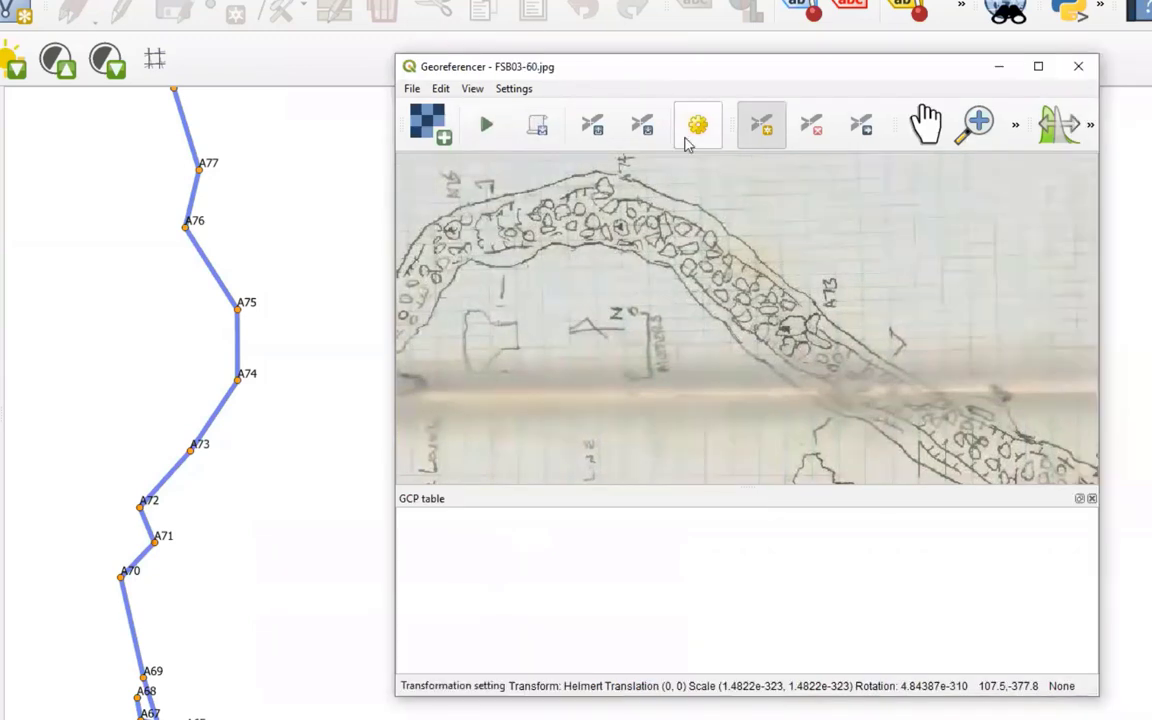
pyautogui.click(761, 129)
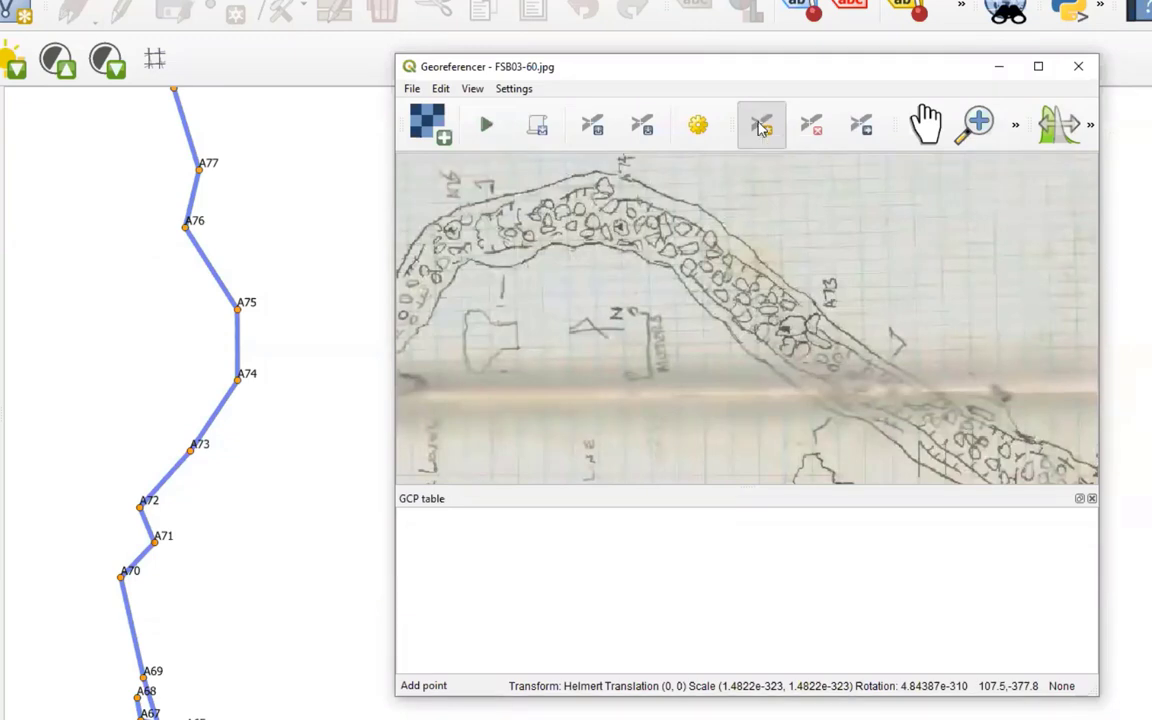
pyautogui.scroll(3, 449, 224)
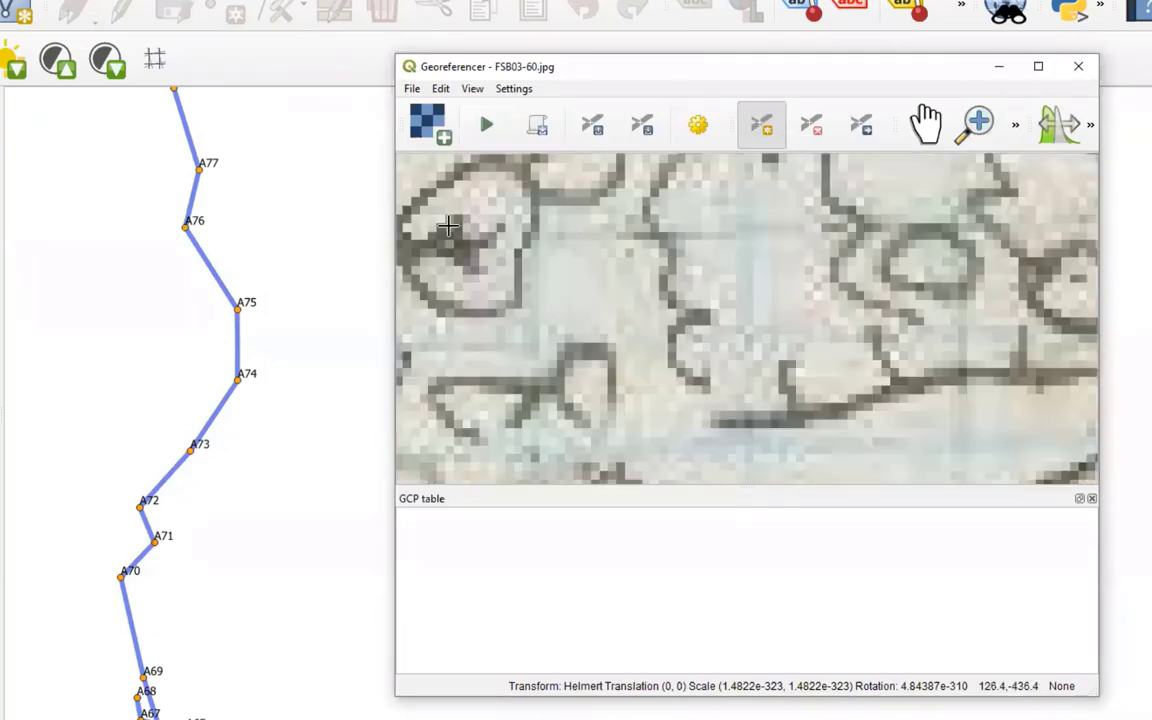
pyautogui.scroll(-2, 449, 226)
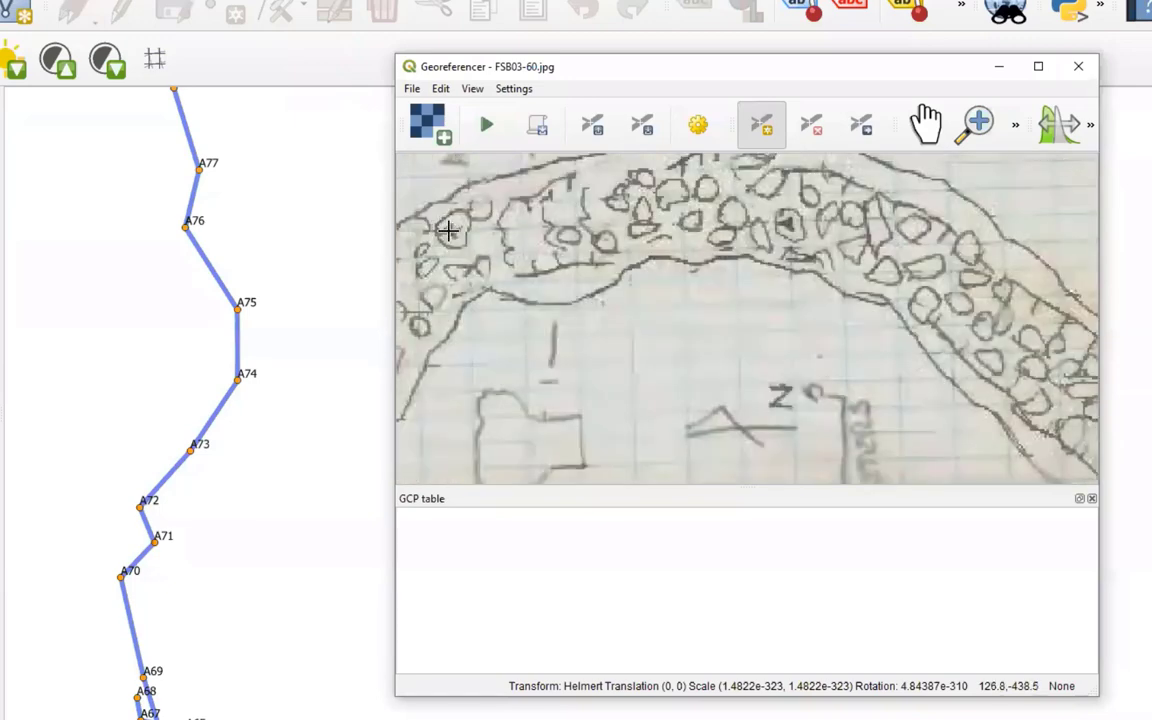
pyautogui.click(449, 229)
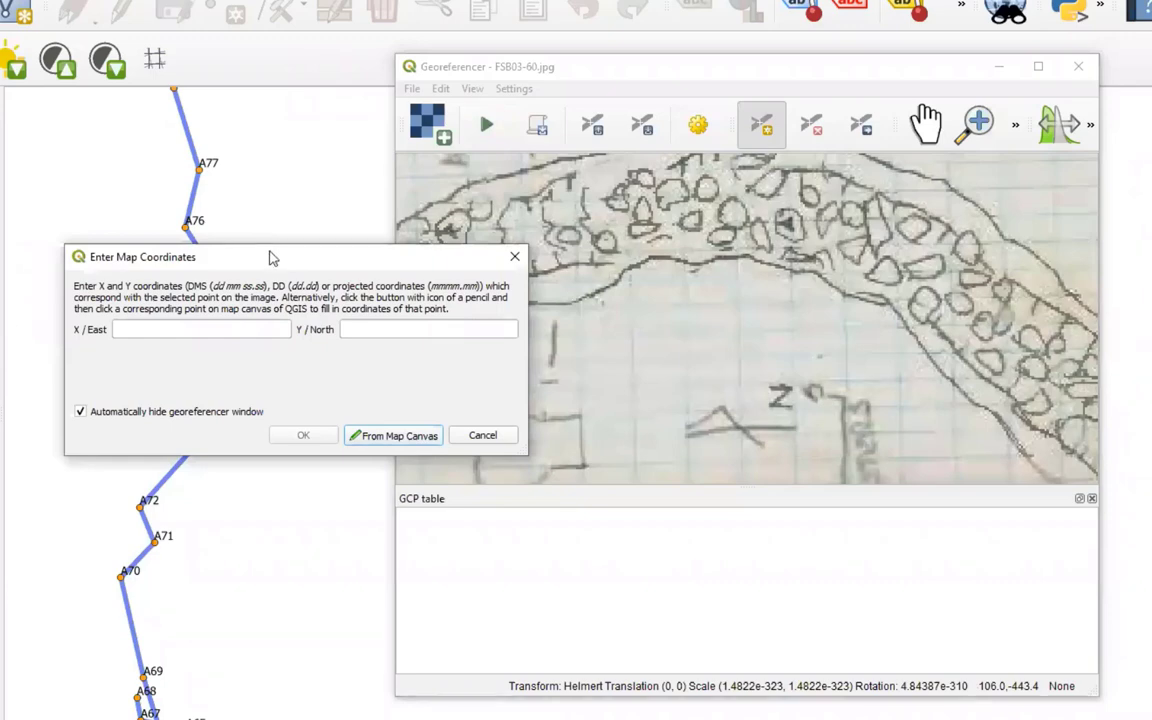
pyautogui.moveTo(270, 258); pyautogui.dragTo(465, 206)
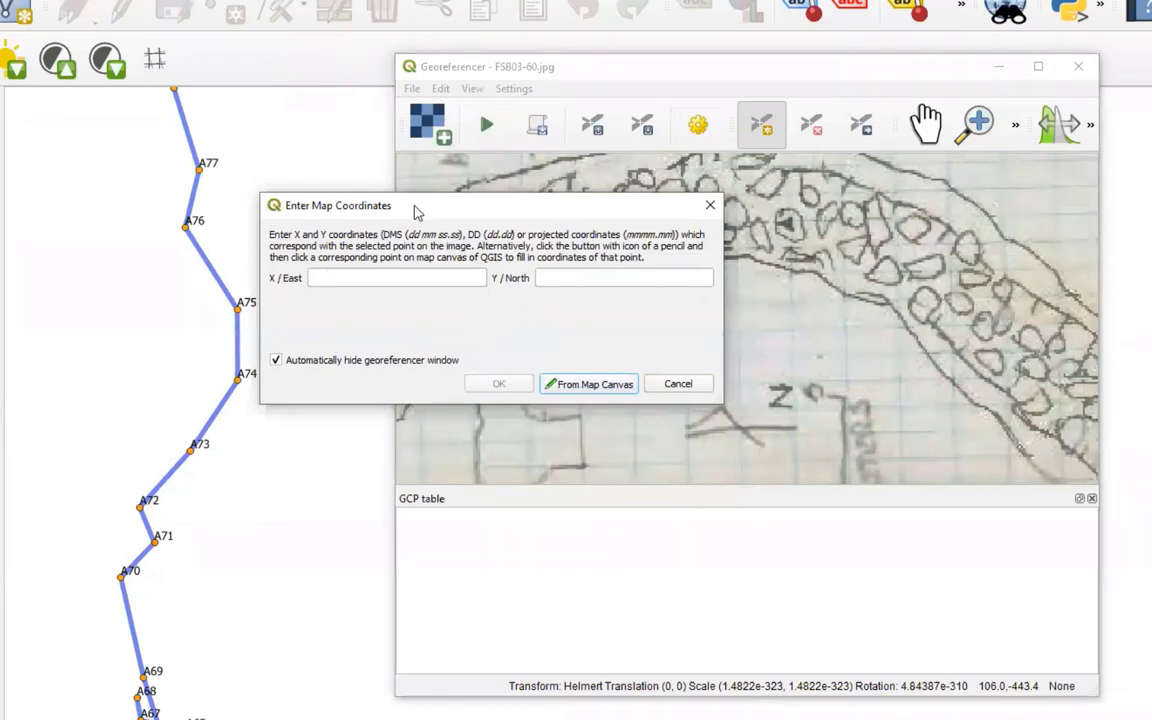
pyautogui.click(576, 388)
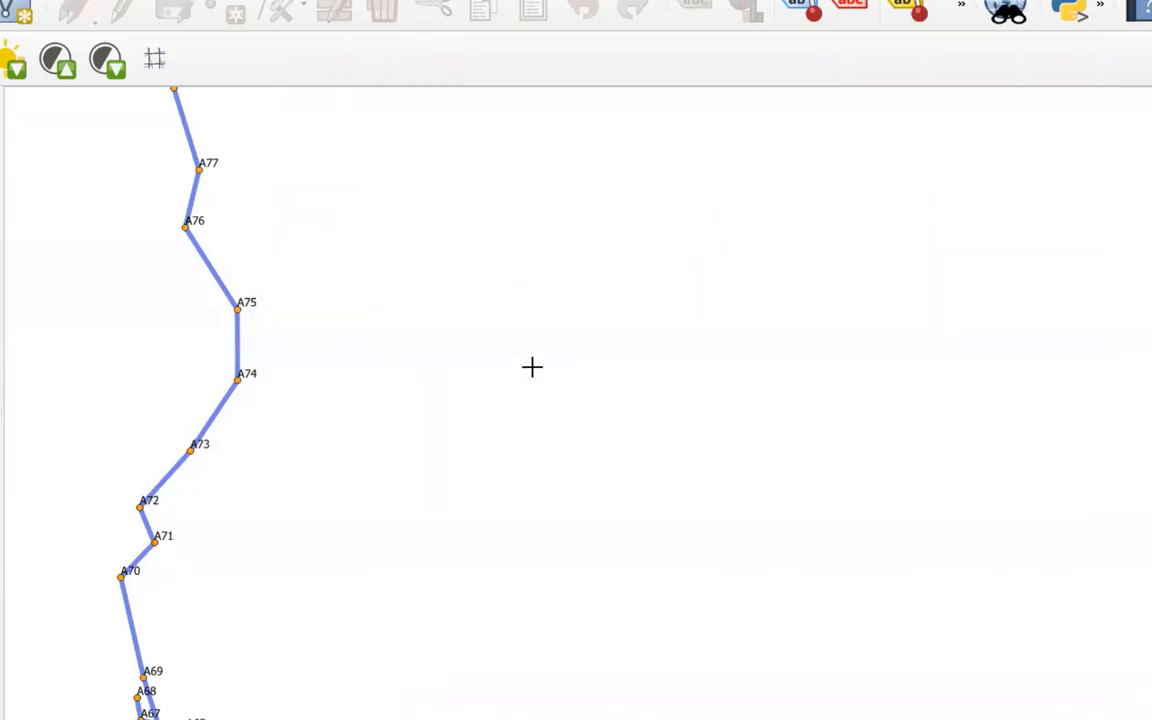
pyautogui.click(237, 309)
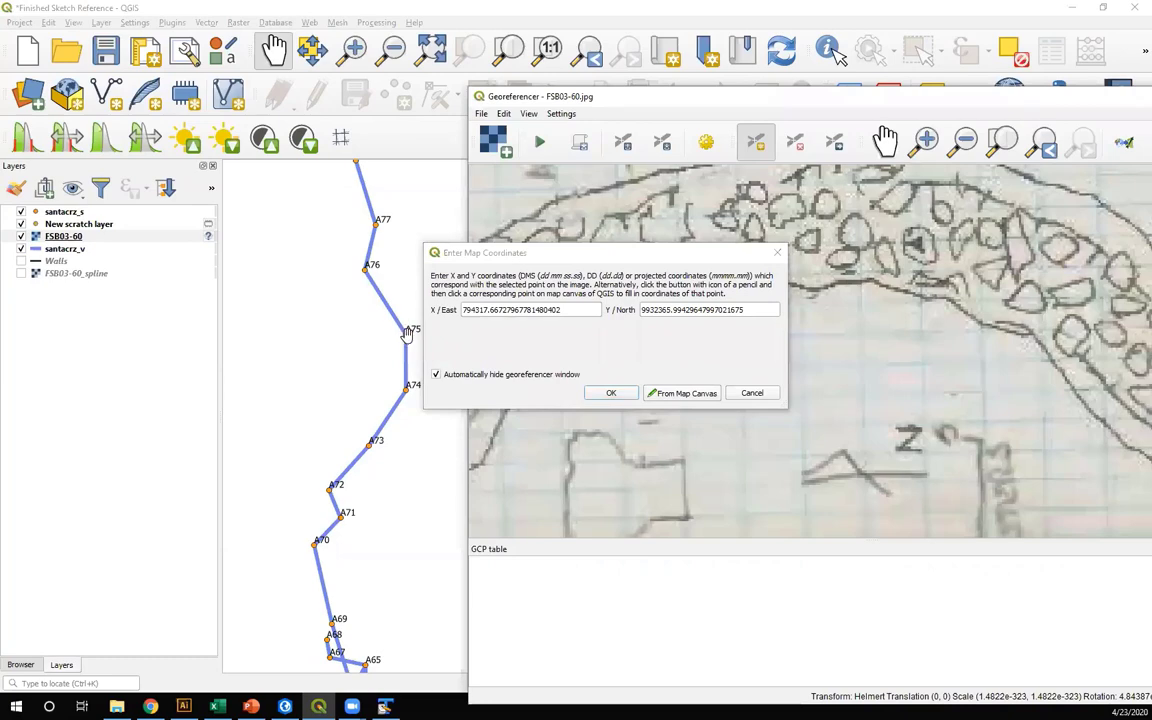
pyautogui.click(751, 393)
# Show the Snapping Toolbar, enable snapping, and dock the toolbar beside the raster tools
pyautogui.rightClick(386, 133)
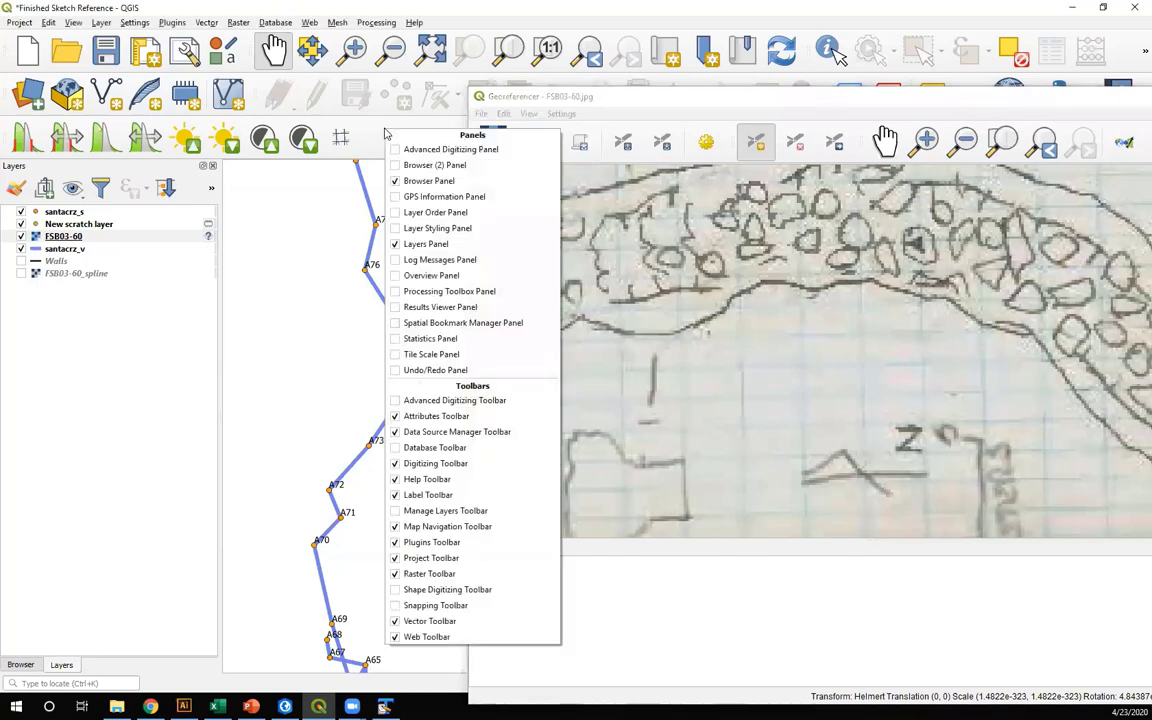
pyautogui.click(442, 606)
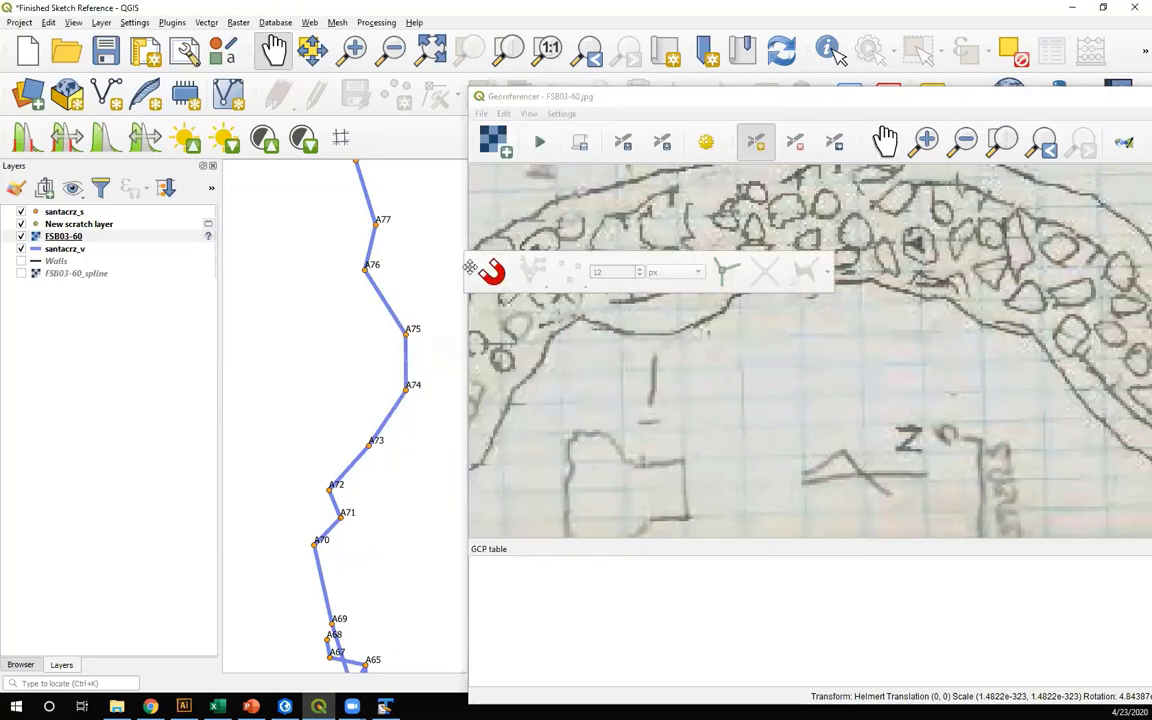
pyautogui.click(491, 275)
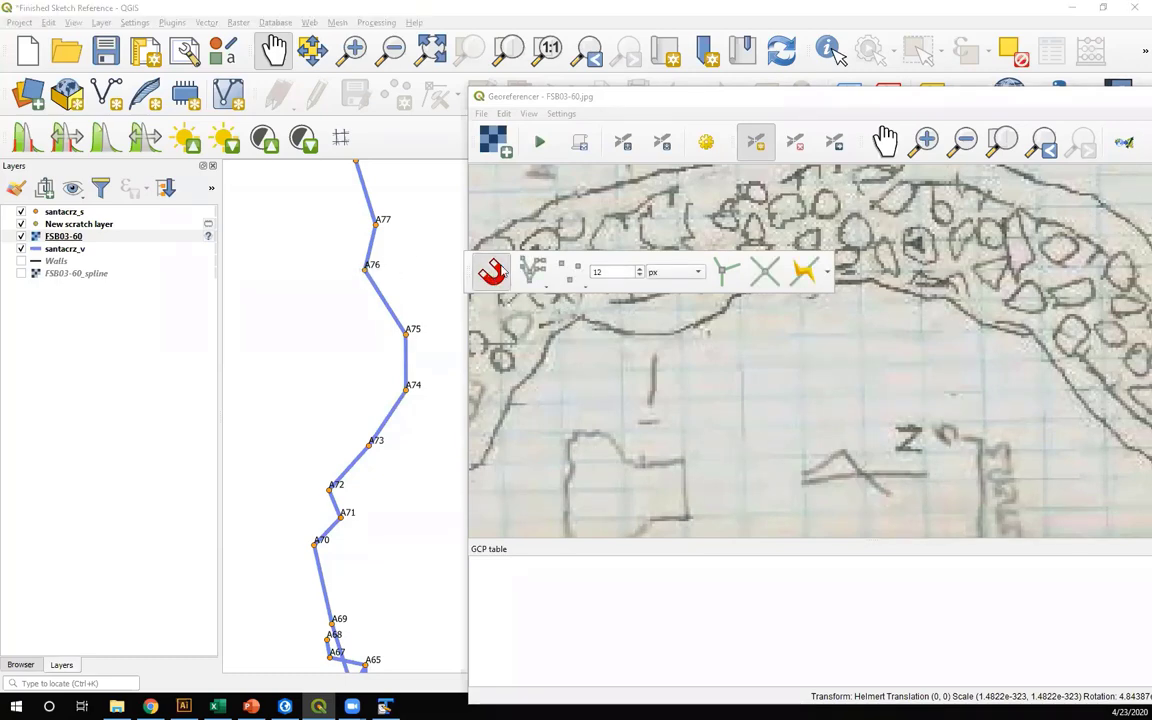
pyautogui.moveTo(467, 270); pyautogui.dragTo(386, 138)
# Add a control point linking station A75 on the sketch to the snapped A75 station on the survey line
pyautogui.click(702, 100)
pyautogui.moveTo(697, 100); pyautogui.dragTo(557, 98)
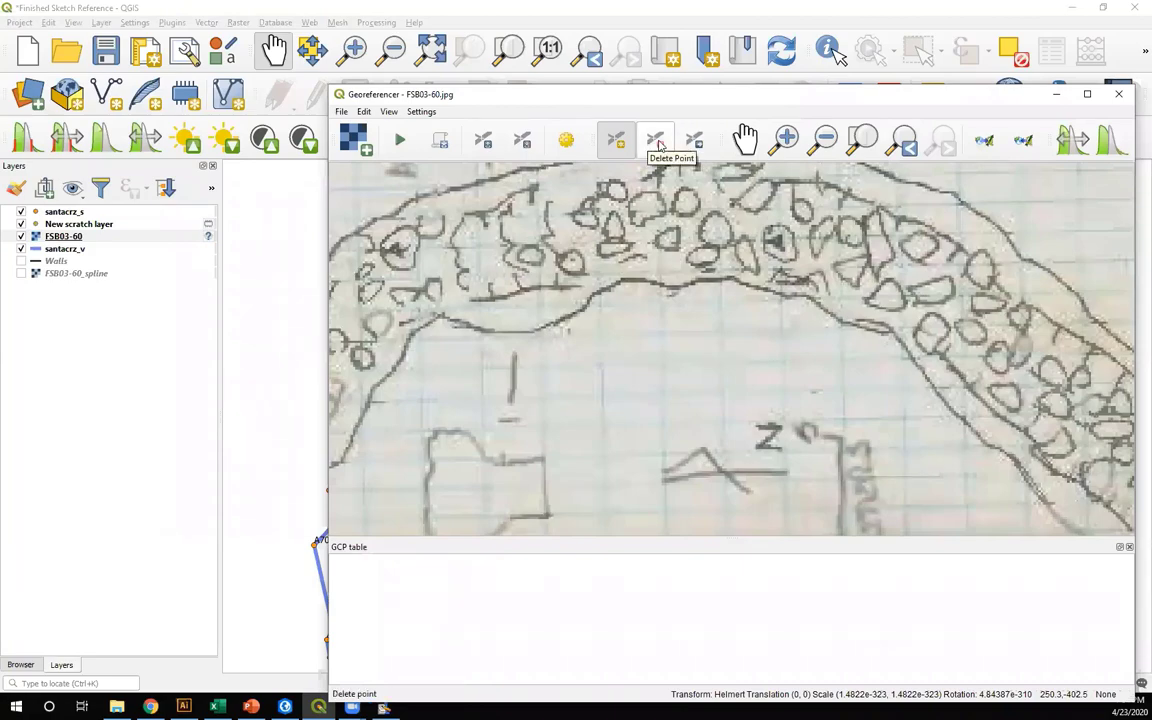
pyautogui.moveTo(614, 100); pyautogui.dragTo(773, 100)
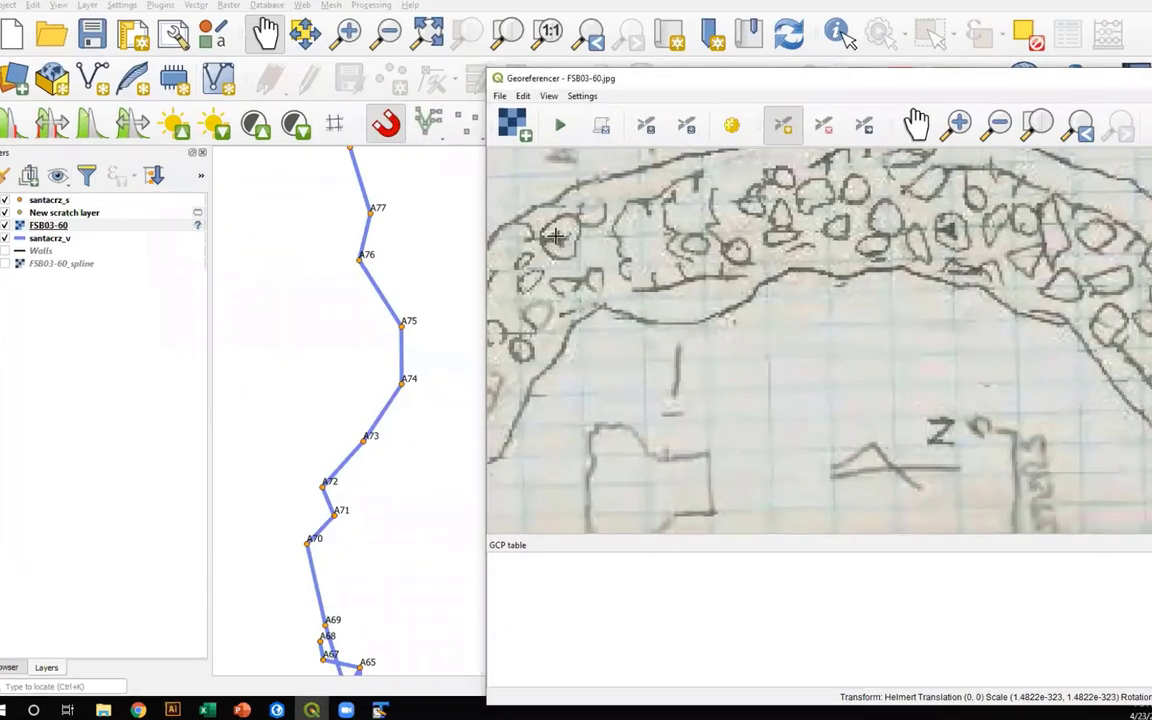
pyautogui.click(556, 253)
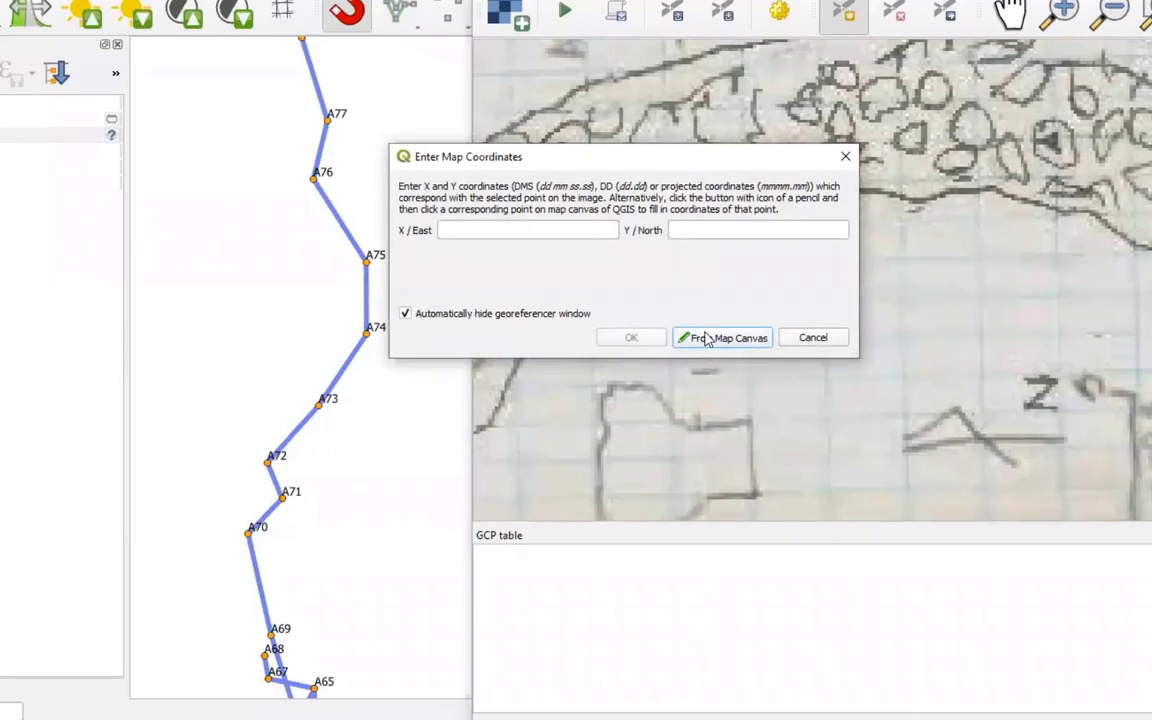
pyautogui.click(707, 338)
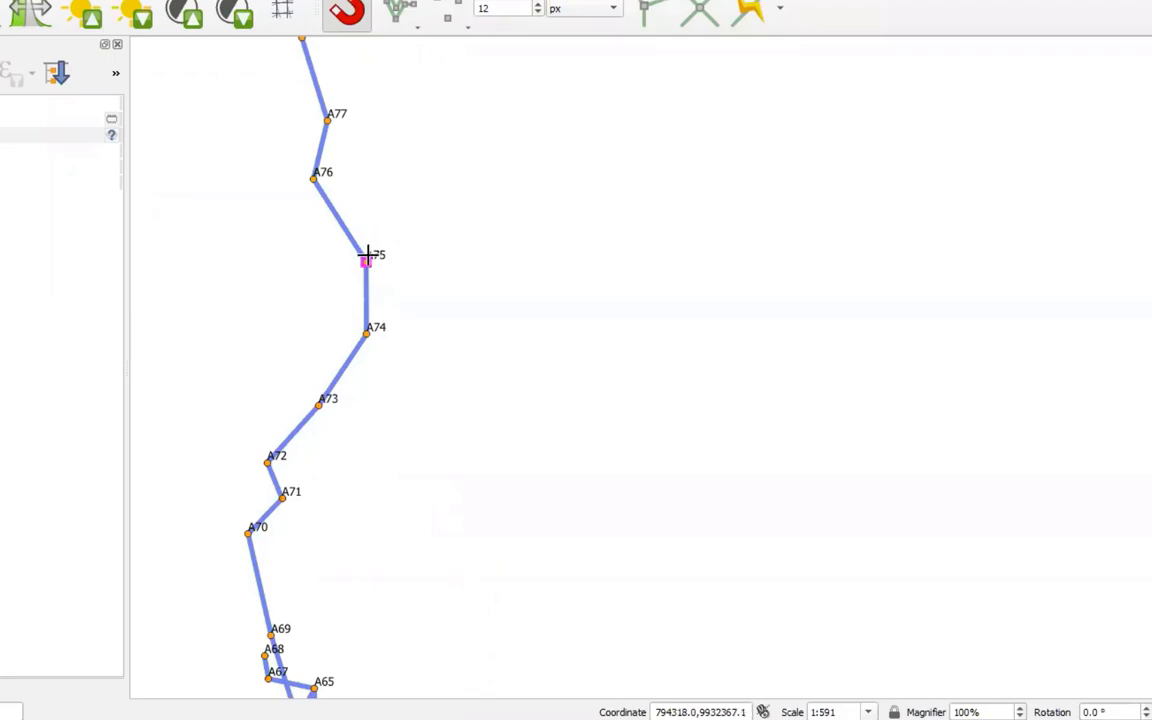
pyautogui.click(366, 256)
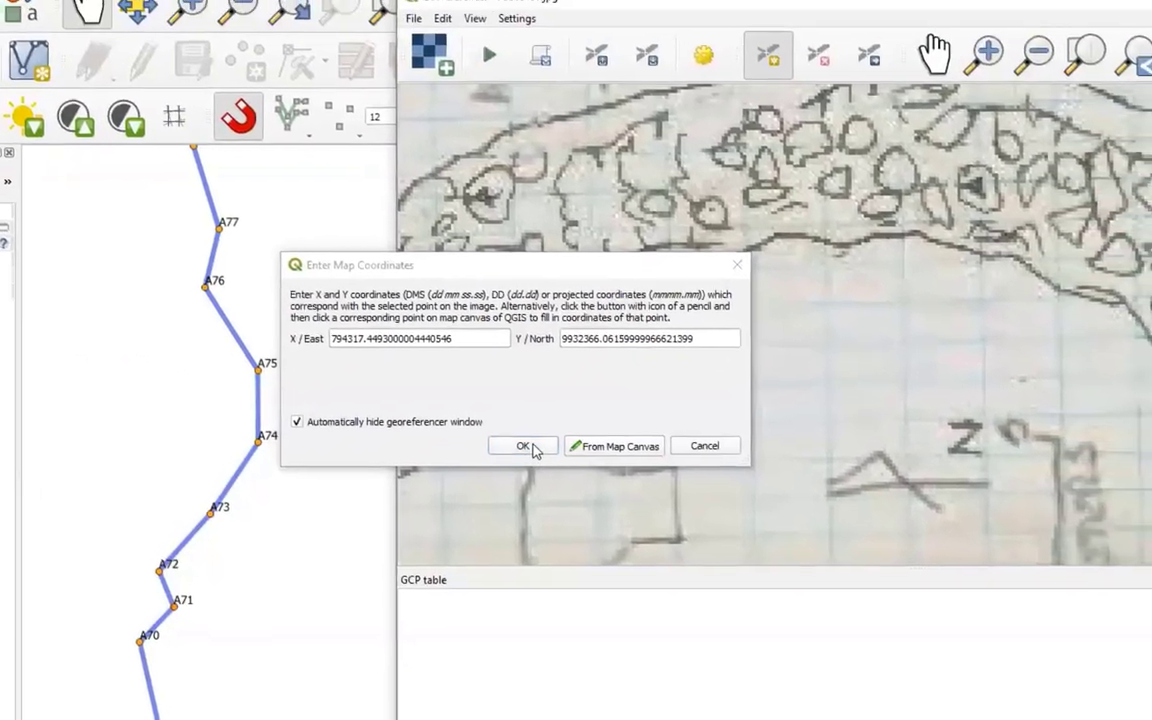
pyautogui.click(611, 360)
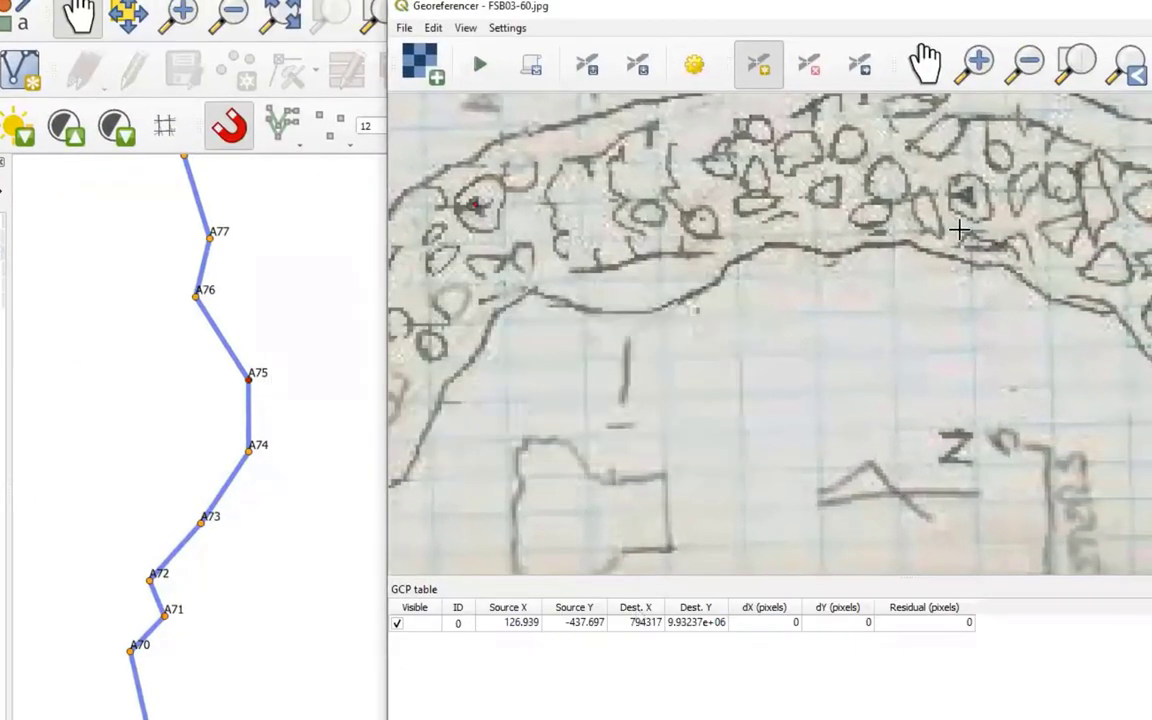
# Add a control point linking station A74 on the sketch to the A74 station on the survey line
pyautogui.scroll(2, 984, 195)
pyautogui.scroll(-4, 984, 195)
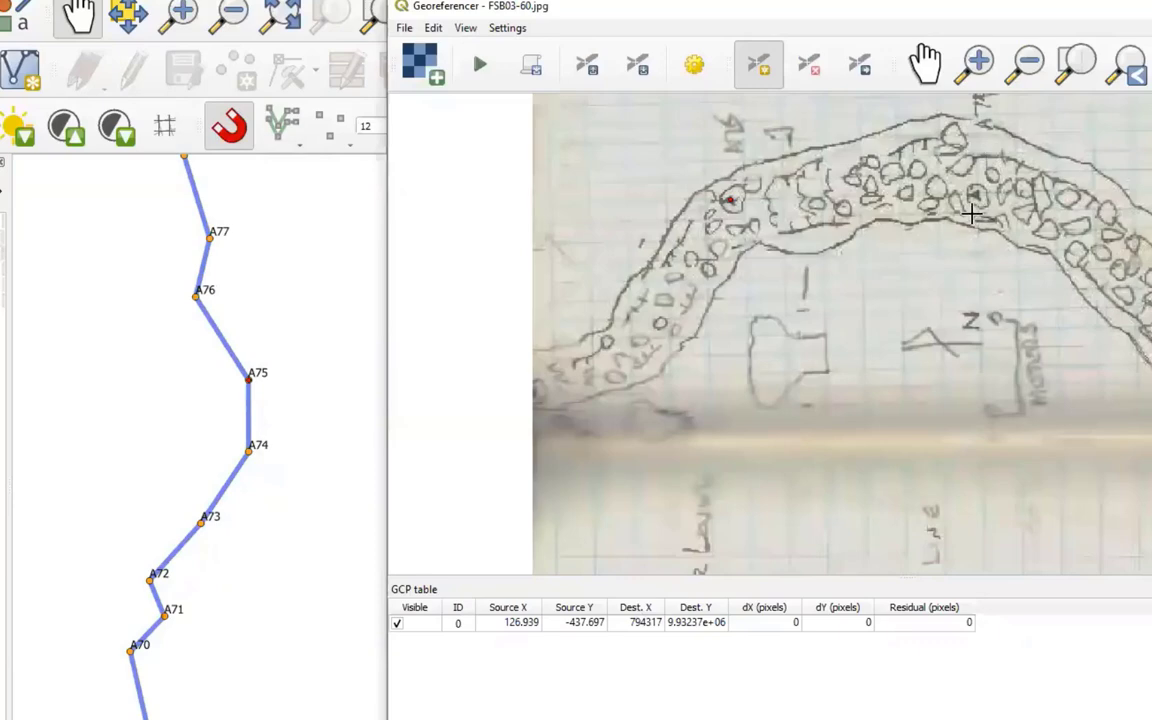
pyautogui.scroll(2, 975, 193)
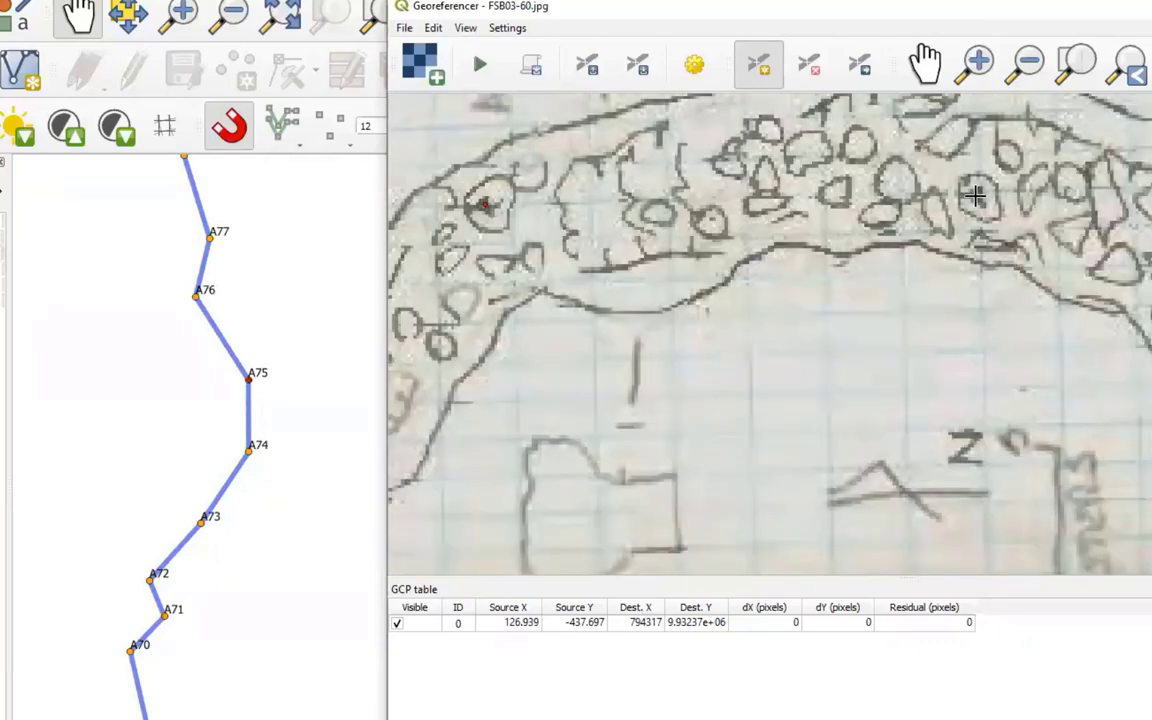
pyautogui.click(977, 195)
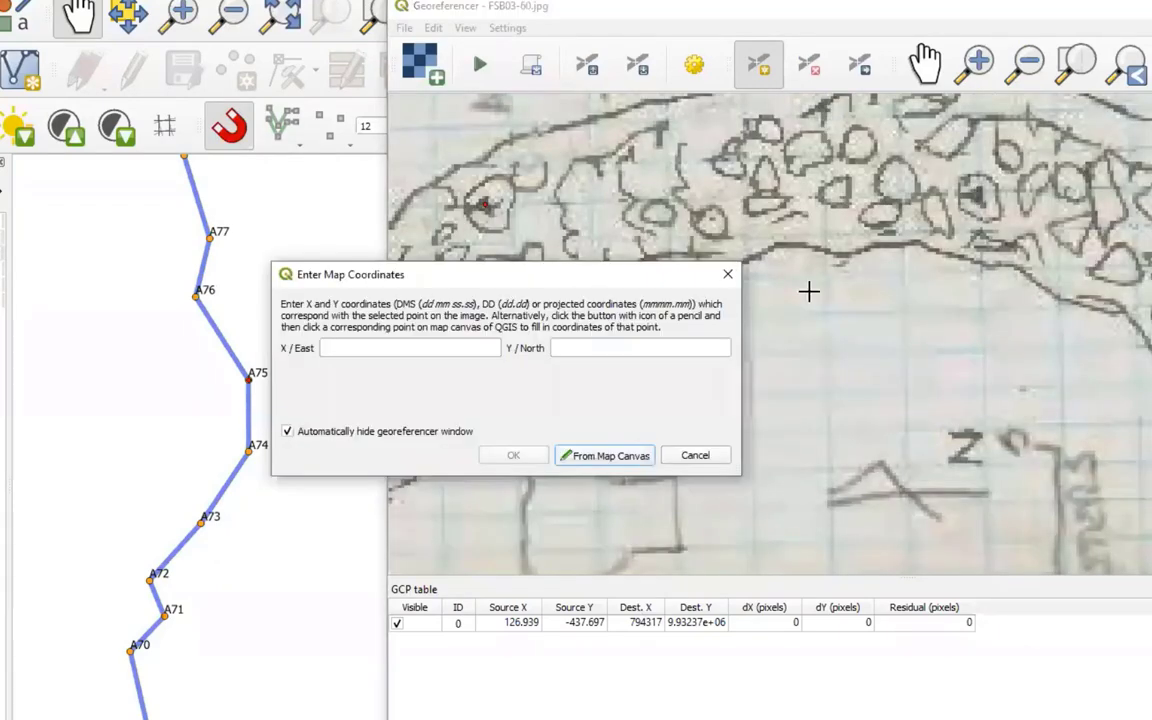
pyautogui.click(600, 457)
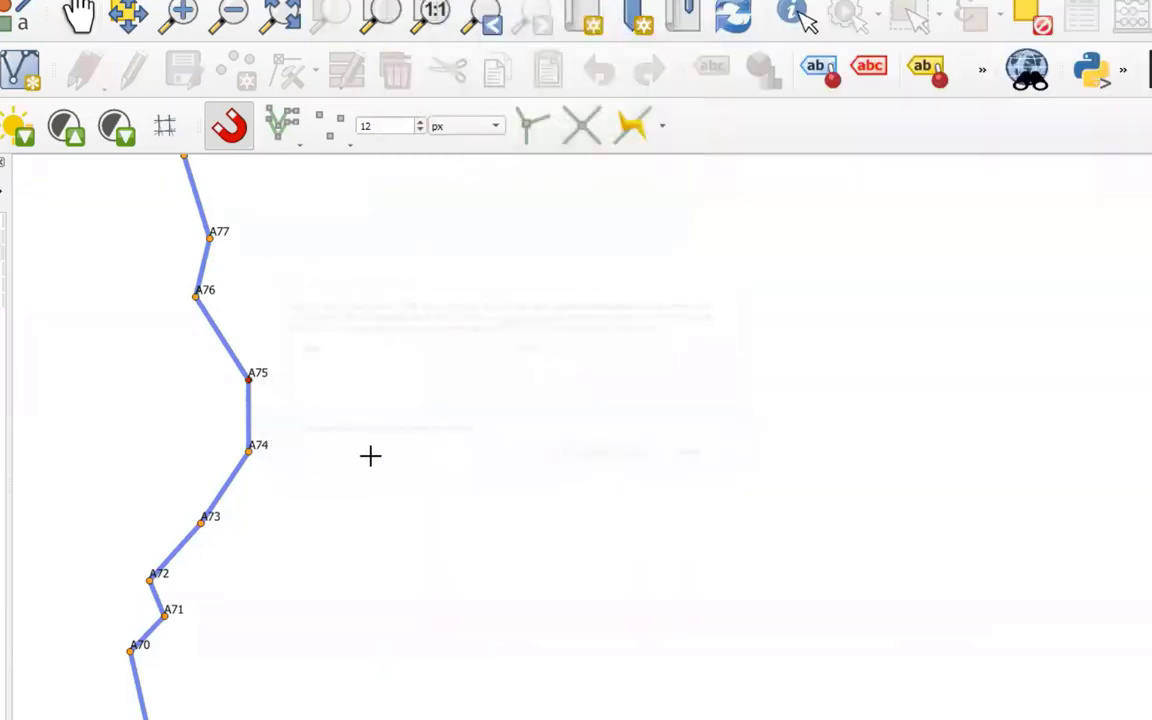
pyautogui.click(248, 451)
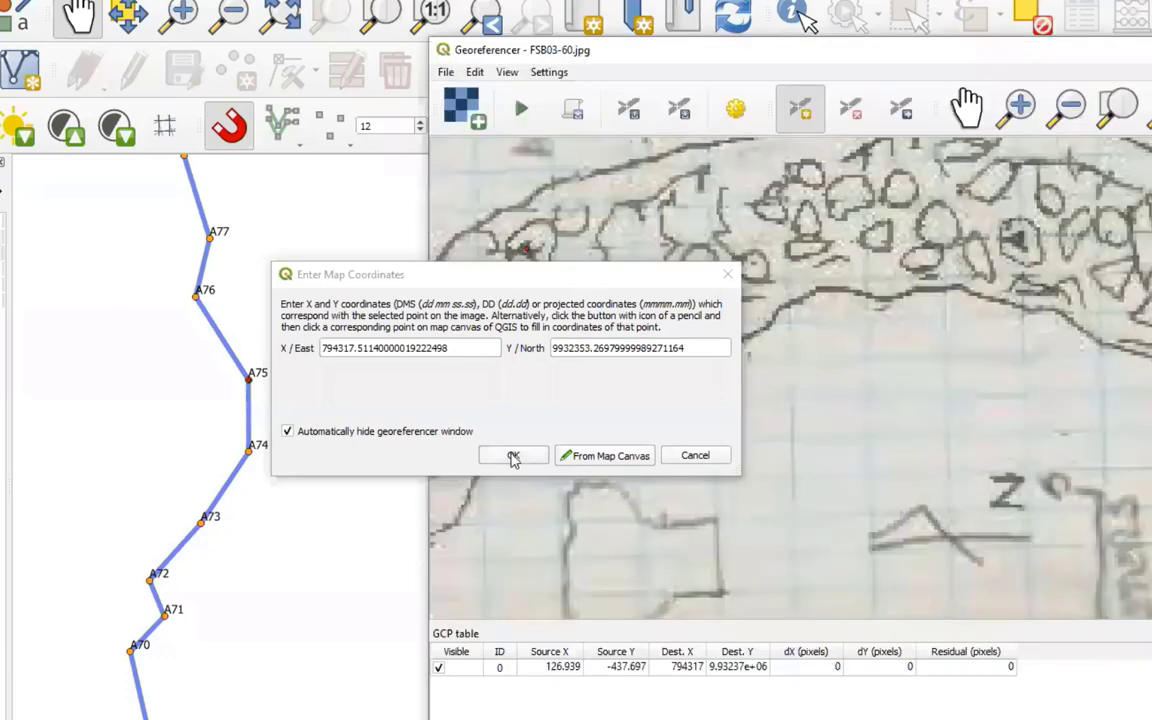
pyautogui.click(513, 455)
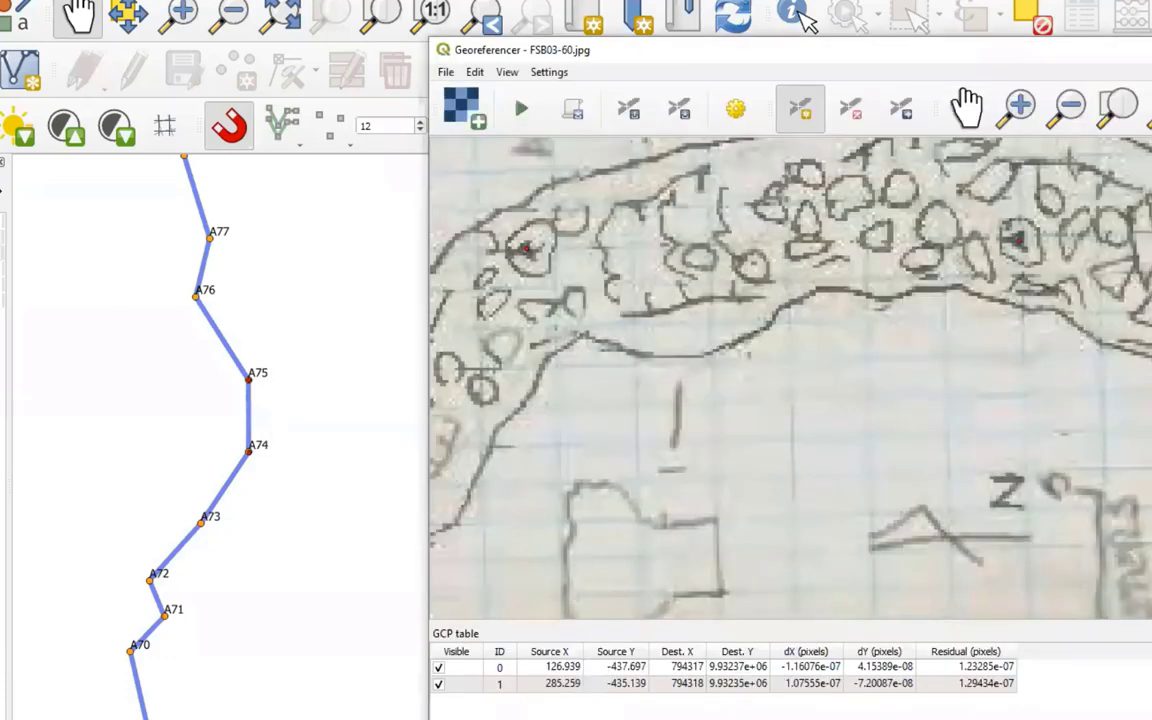
# Add a control point linking station A72 on the sketch to the A72 station on the survey line
pyautogui.moveTo(1090, 383); pyautogui.dragTo(640, 354)
pyautogui.moveTo(1150, 515); pyautogui.dragTo(745, 262)
pyautogui.moveTo(1089, 474); pyautogui.dragTo(697, 304)
pyautogui.moveTo(1113, 501); pyautogui.dragTo(833, 555)
pyautogui.moveTo(818, 411); pyautogui.dragTo(900, 424)
pyautogui.scroll(-1, 893, 416)
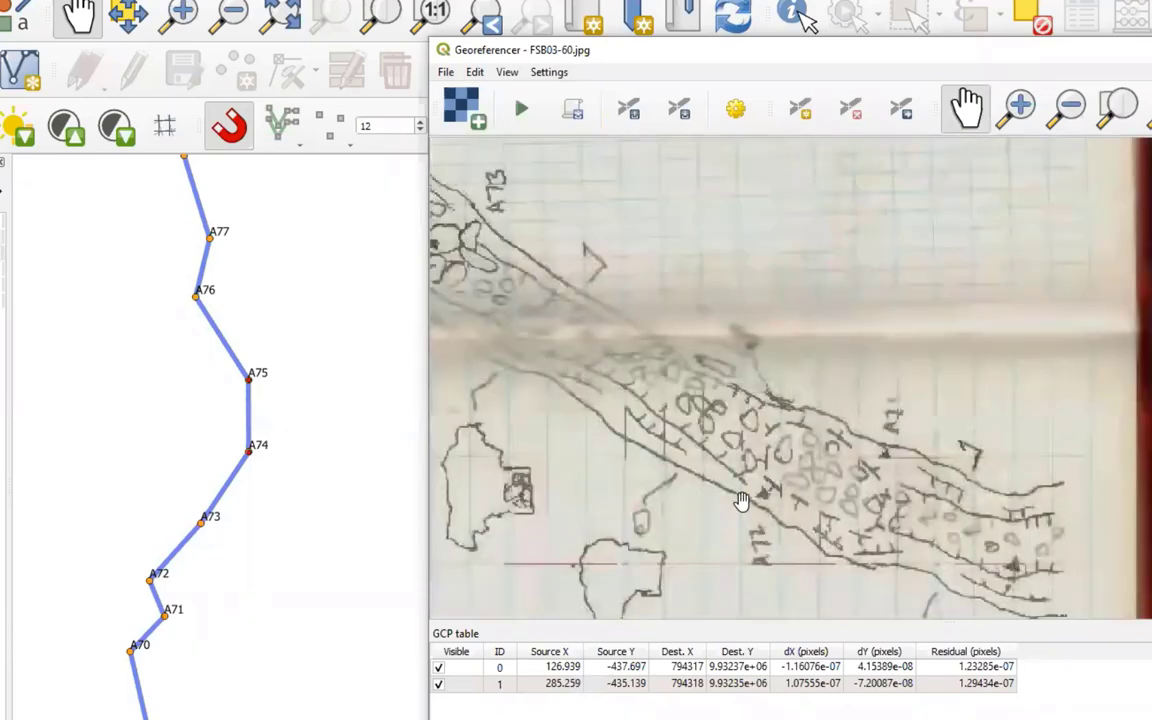
pyautogui.click(800, 107)
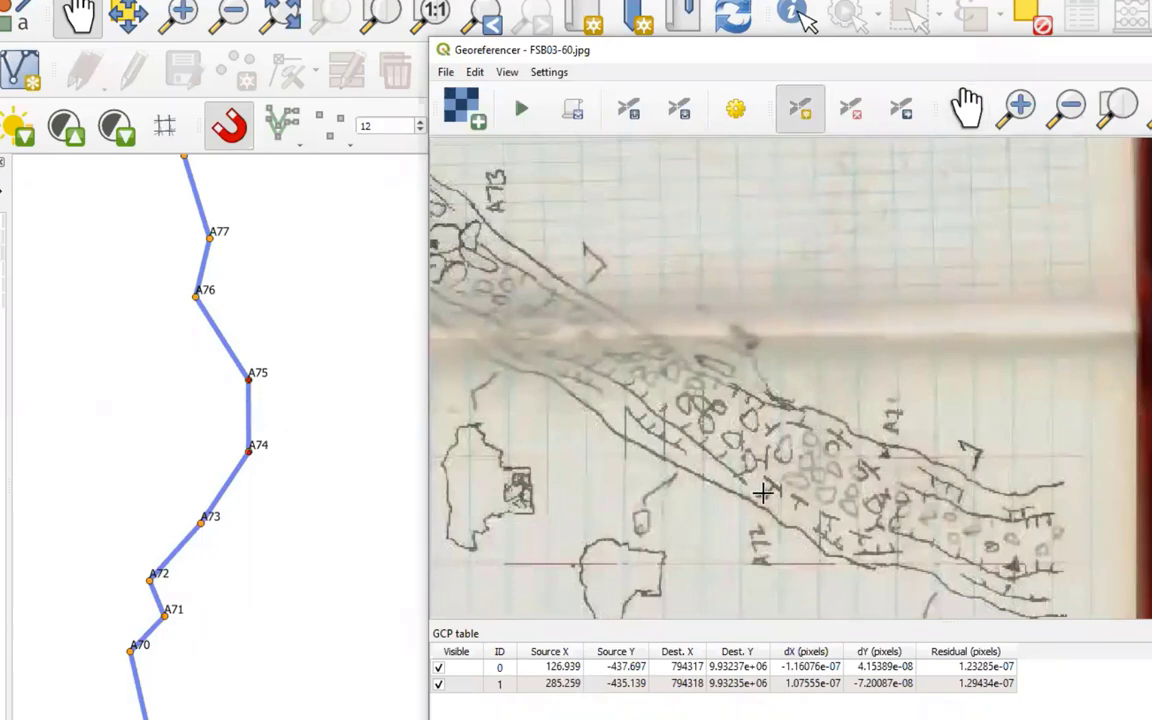
pyautogui.click(762, 492)
pyautogui.click(613, 456)
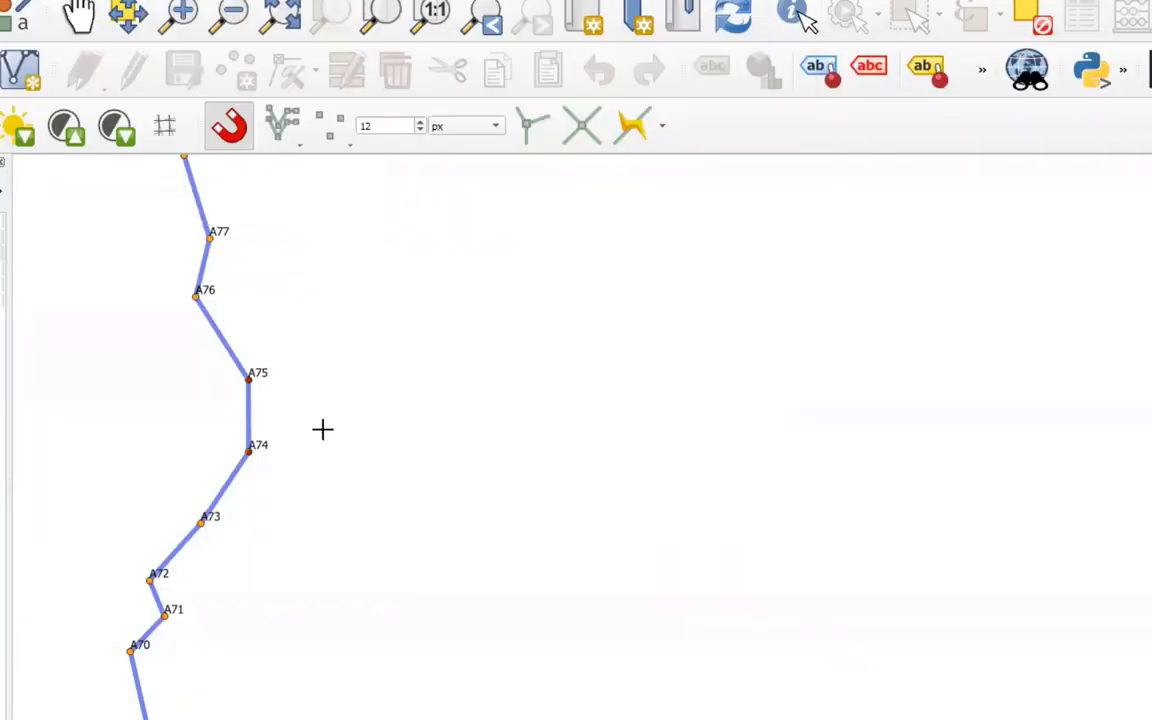
pyautogui.click(150, 576)
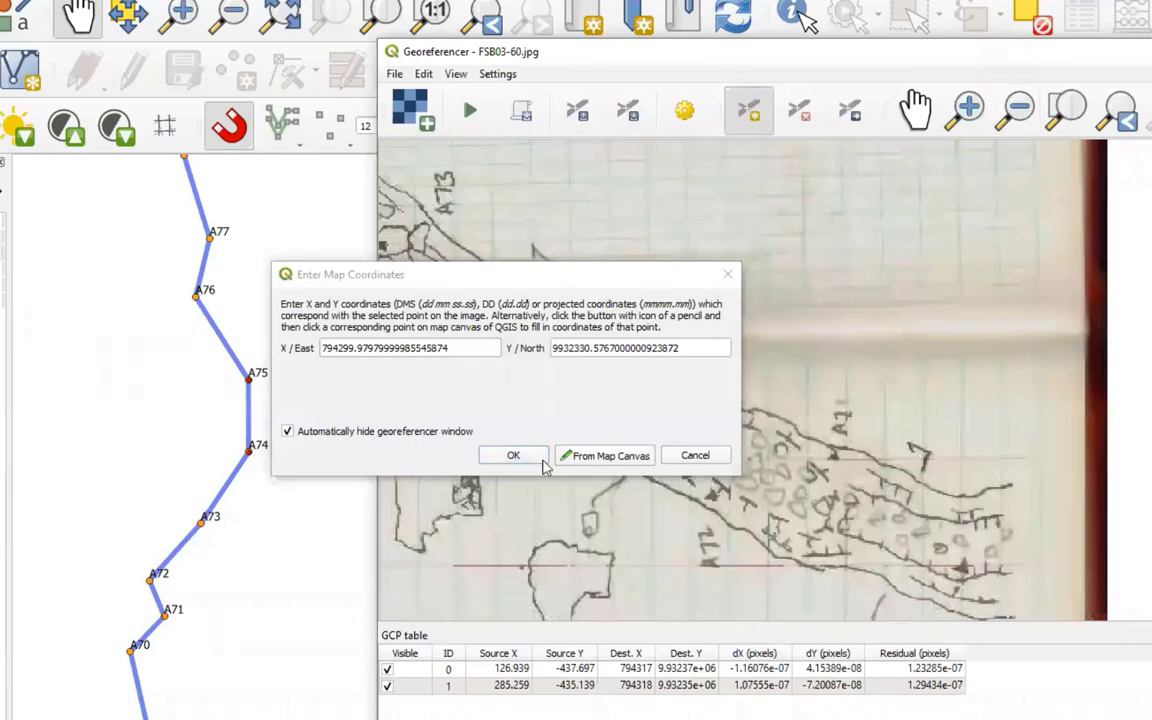
pyautogui.click(533, 459)
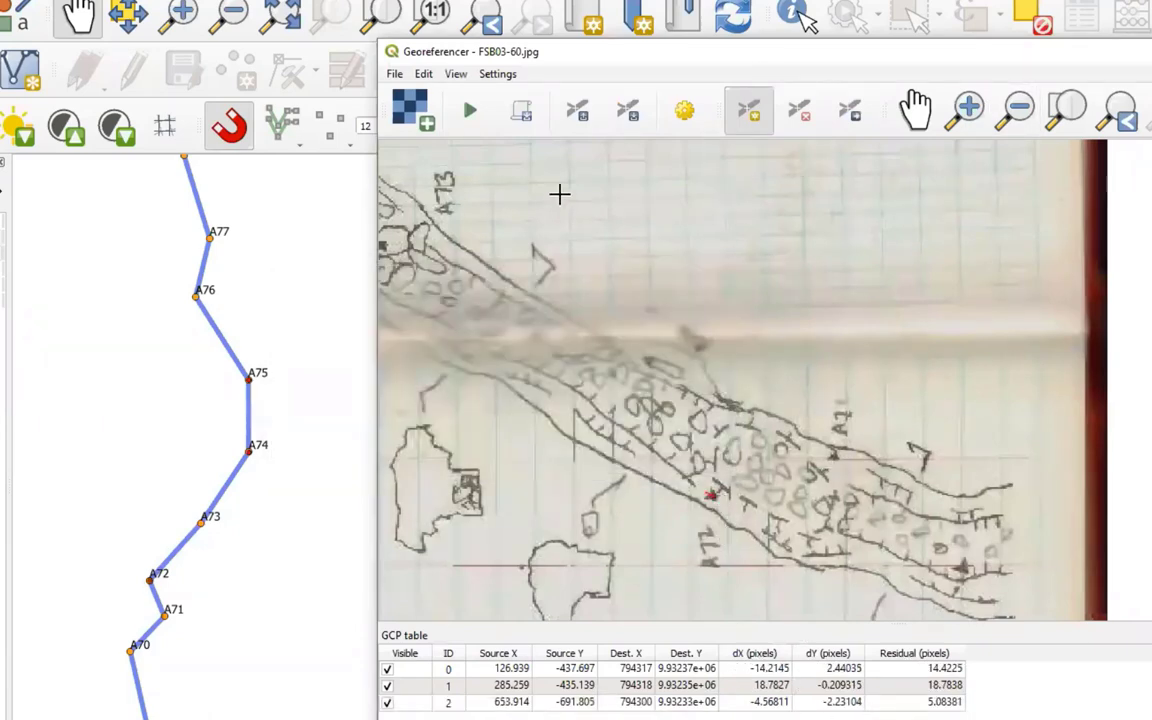
# Run the georeferencing and add the output raster FSB03-60_HELM.tif from the QGIS folder to the map
pyautogui.click(470, 112)
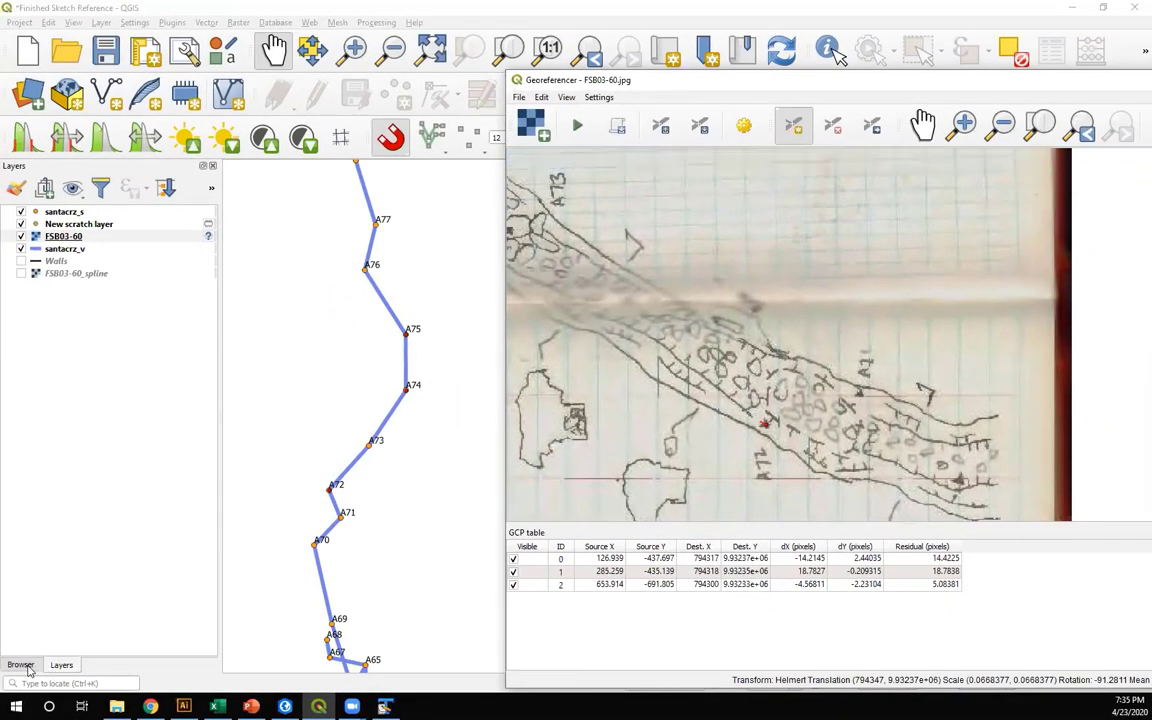
pyautogui.click(21, 665)
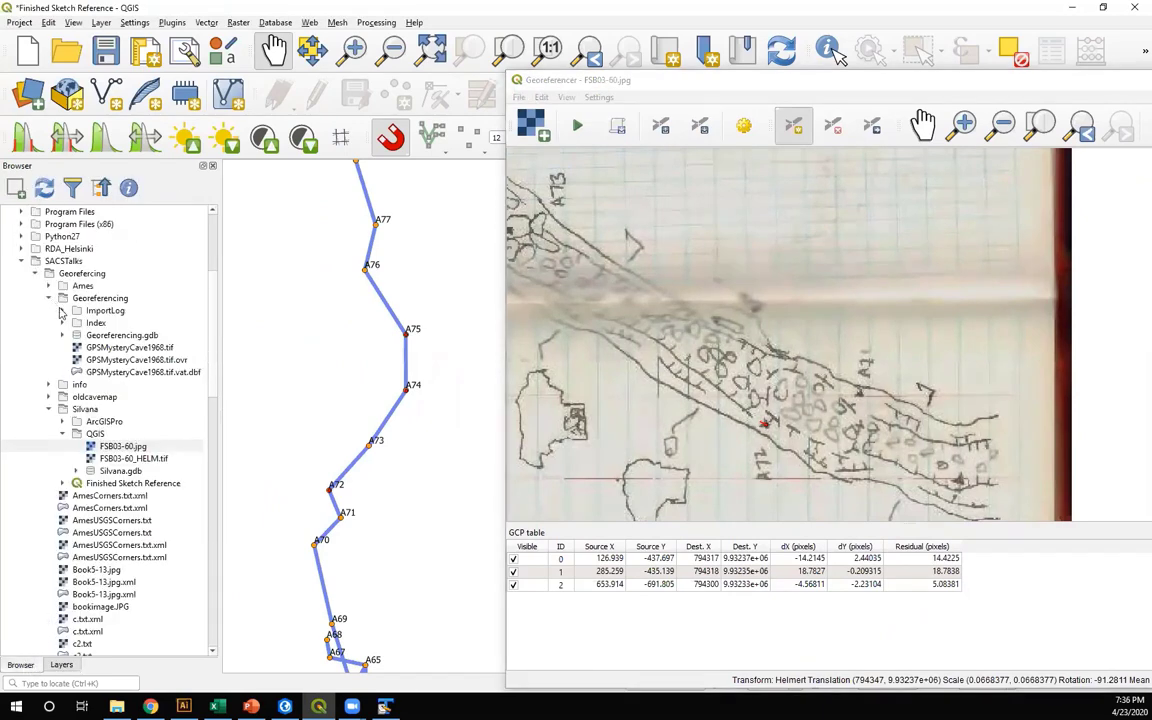
pyautogui.click(136, 459)
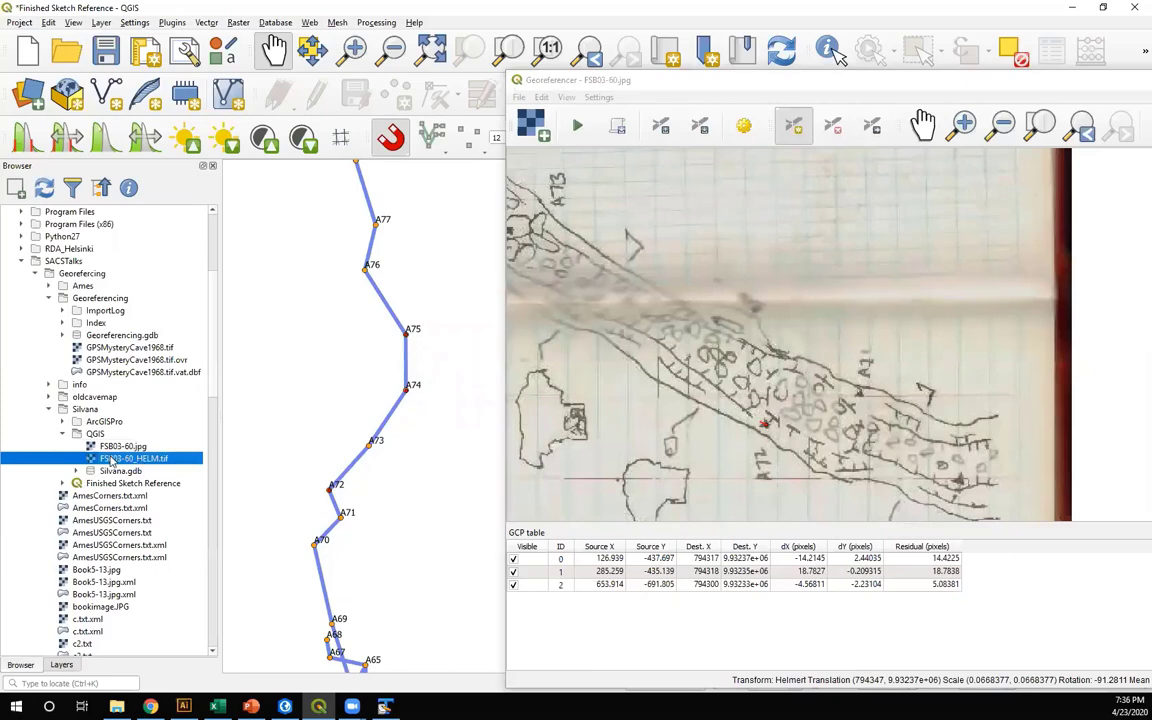
pyautogui.moveTo(110, 462); pyautogui.dragTo(300, 389)
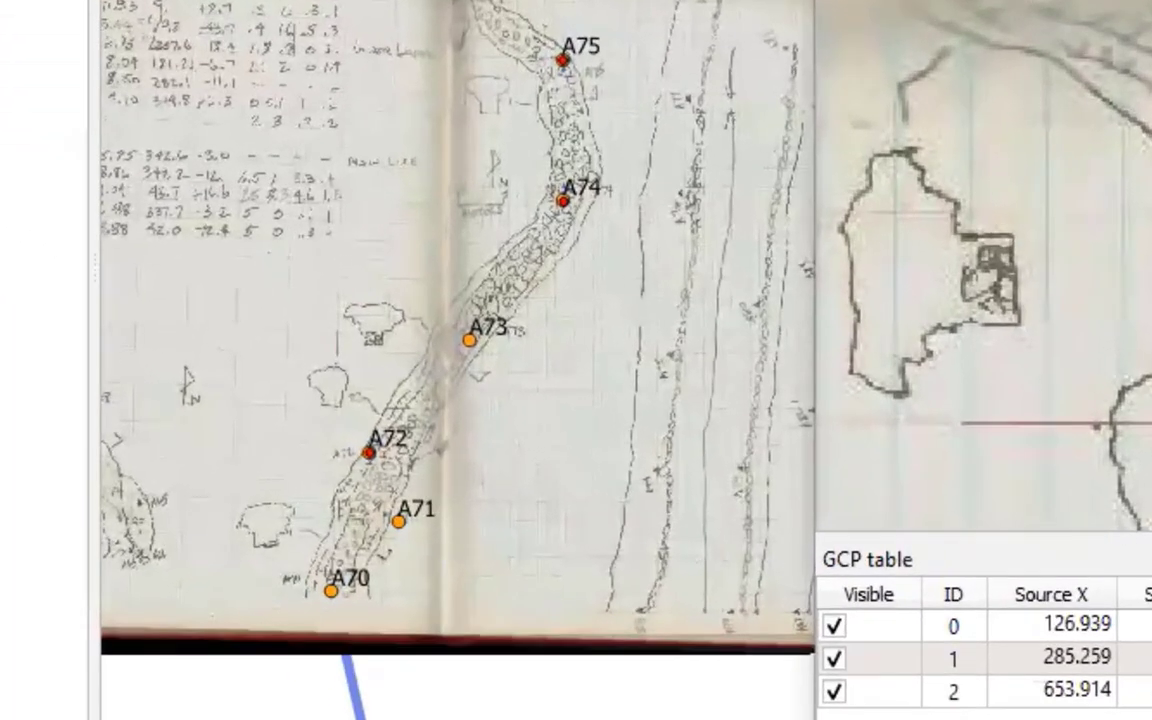
# Examine how the Helmert-transformed sketch lines up with stations A75 to A70 on the map
pyautogui.scroll(1, 313, 280)
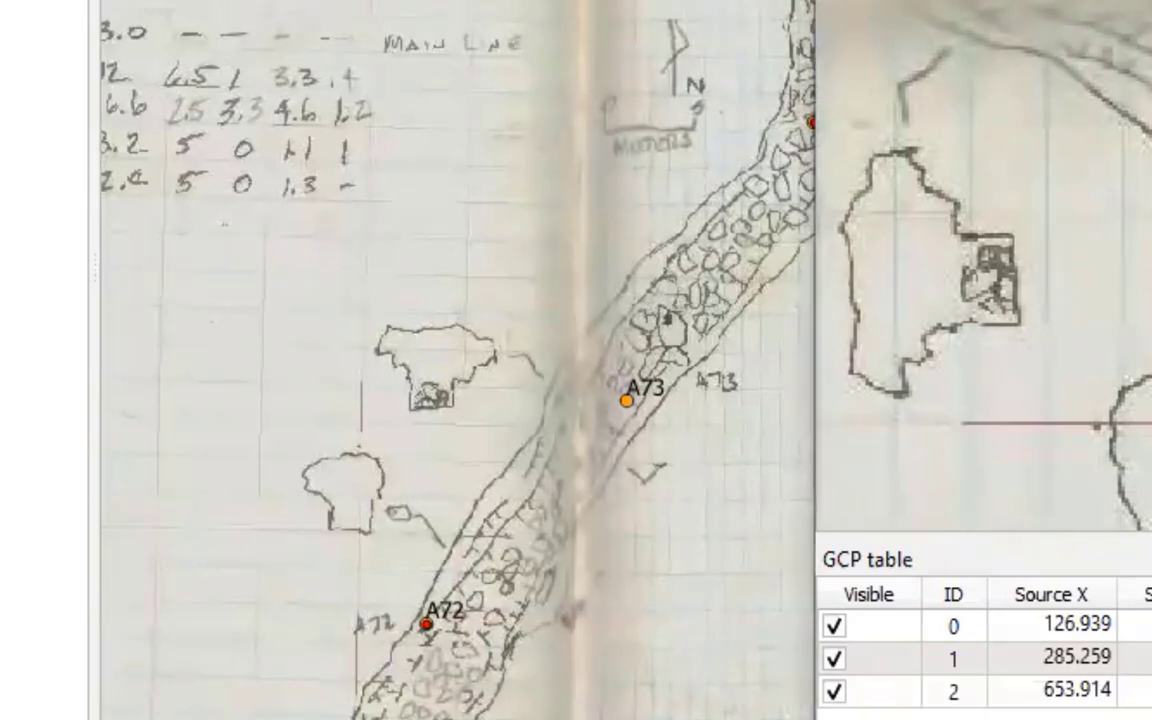
pyautogui.hotkey('alt', 'Tab')
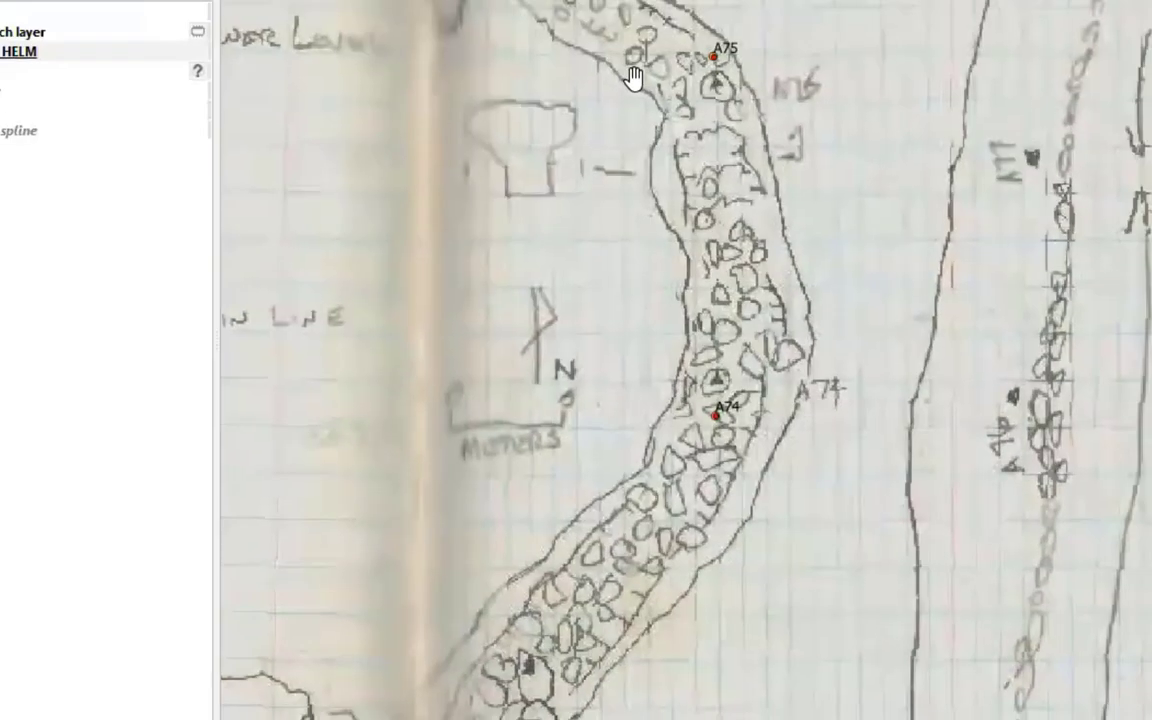
pyautogui.scroll(2, 688, 140)
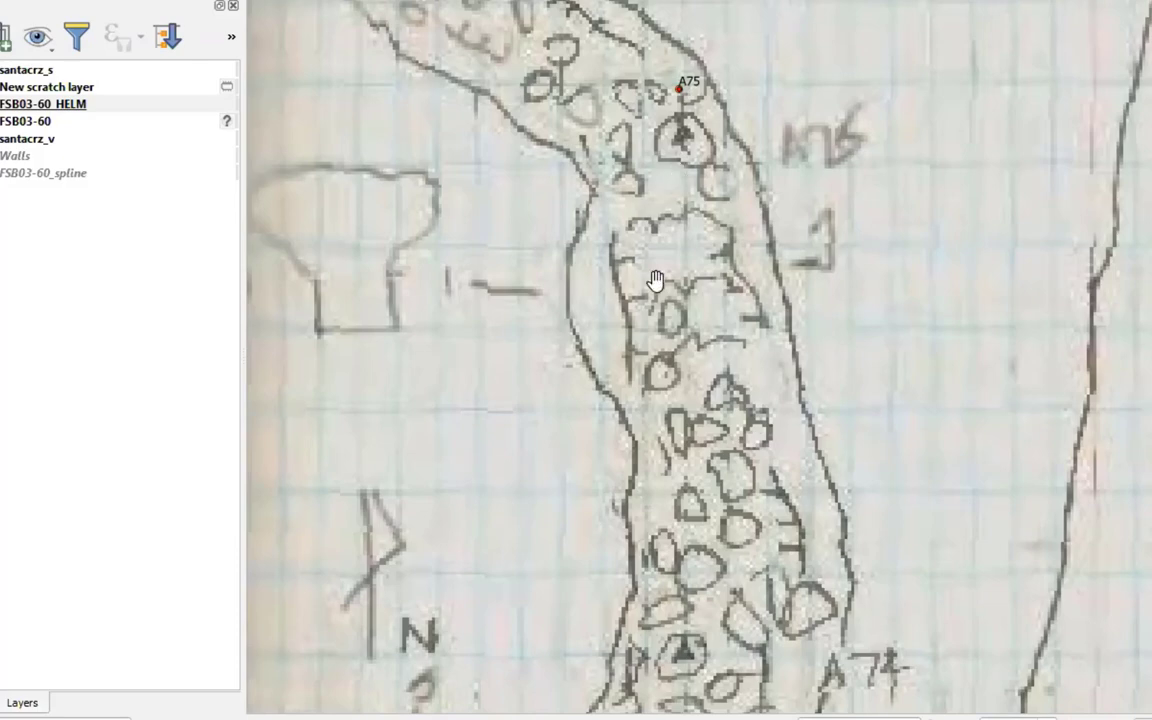
pyautogui.scroll(-1, 655, 280)
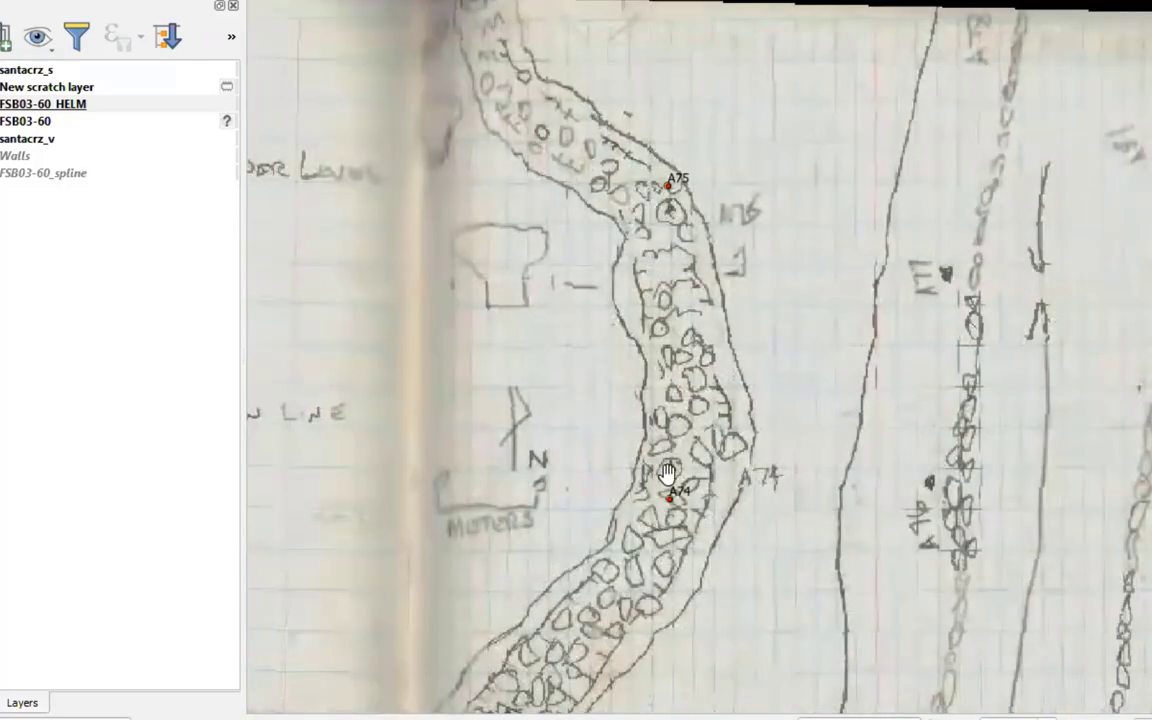
pyautogui.moveTo(617, 530)
pyautogui.mouseDown()
pyautogui.moveTo(688, 458)
pyautogui.moveTo(707, 463)
pyautogui.moveTo(725, 419)
pyautogui.mouseUp()
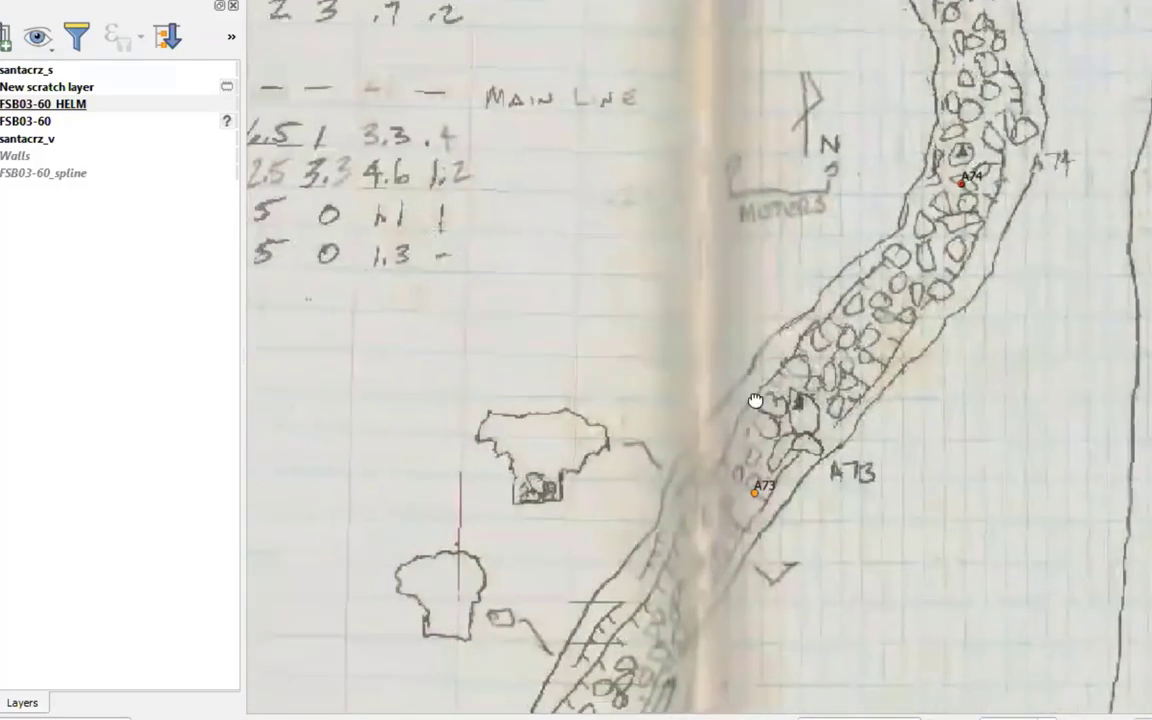
pyautogui.moveTo(800, 360); pyautogui.dragTo(907, 213)
pyautogui.moveTo(783, 541); pyautogui.dragTo(930, 265)
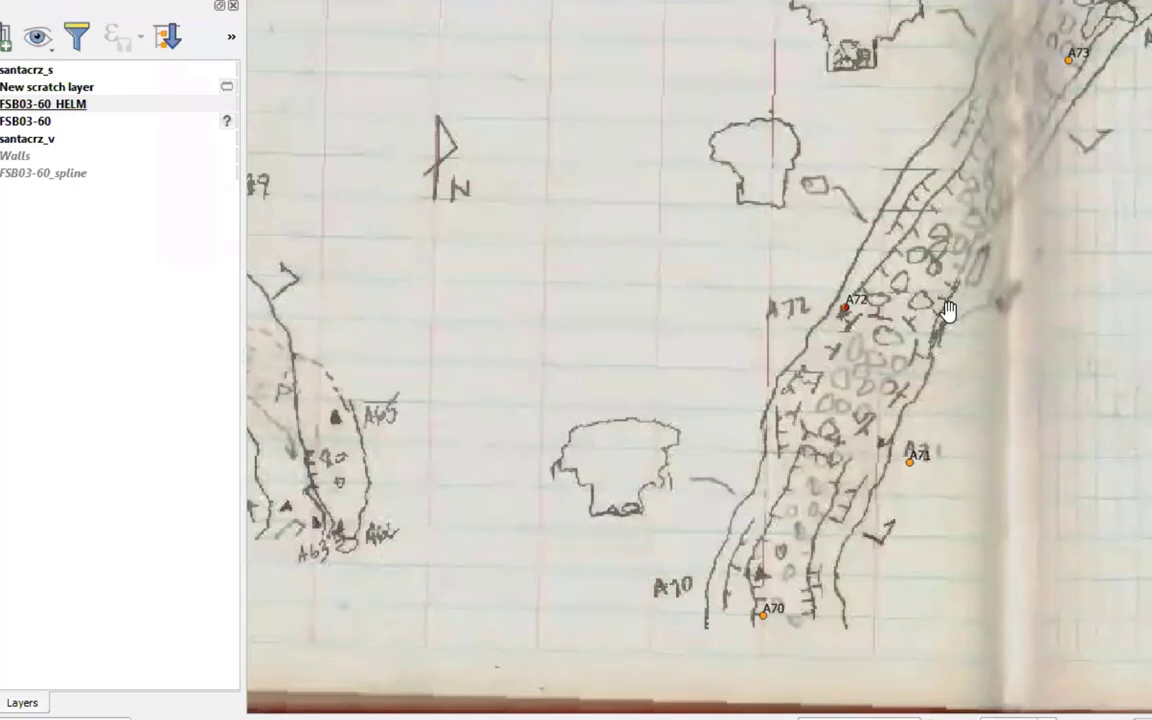
pyautogui.moveTo(1064, 121); pyautogui.dragTo(987, 369)
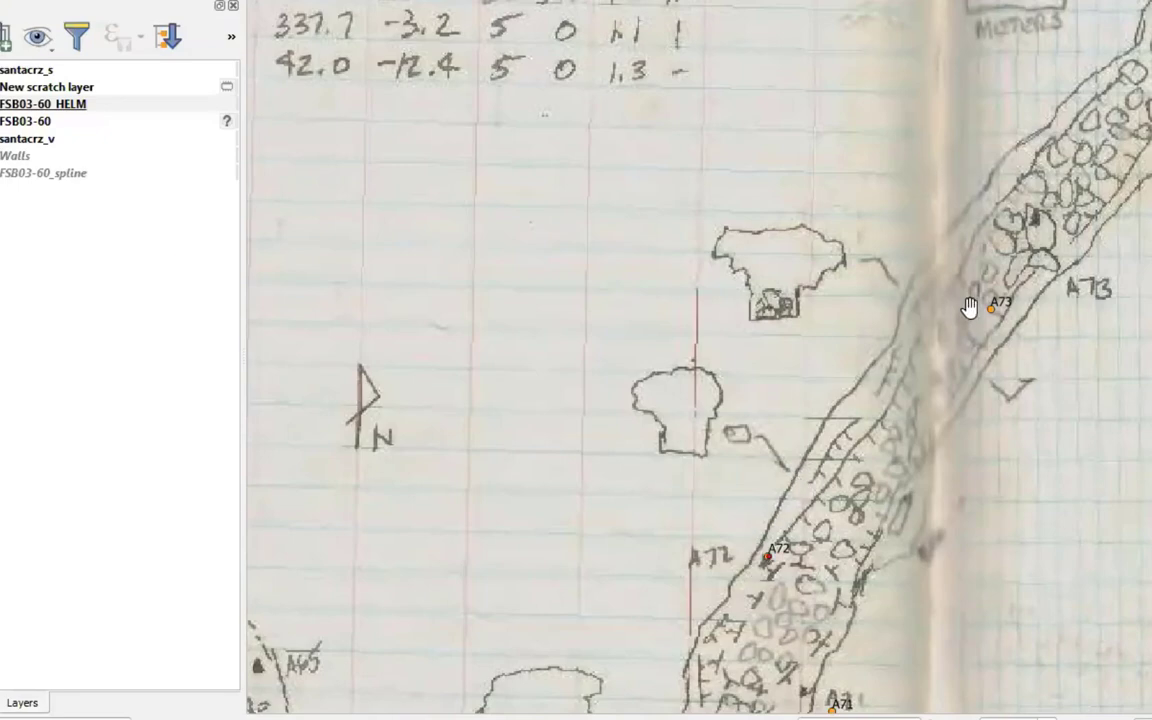
# Hide the FSB03-60_HELM layer on the map and bring the Georeferencer window back into view
pyautogui.moveTo(995, 262); pyautogui.dragTo(590, 637)
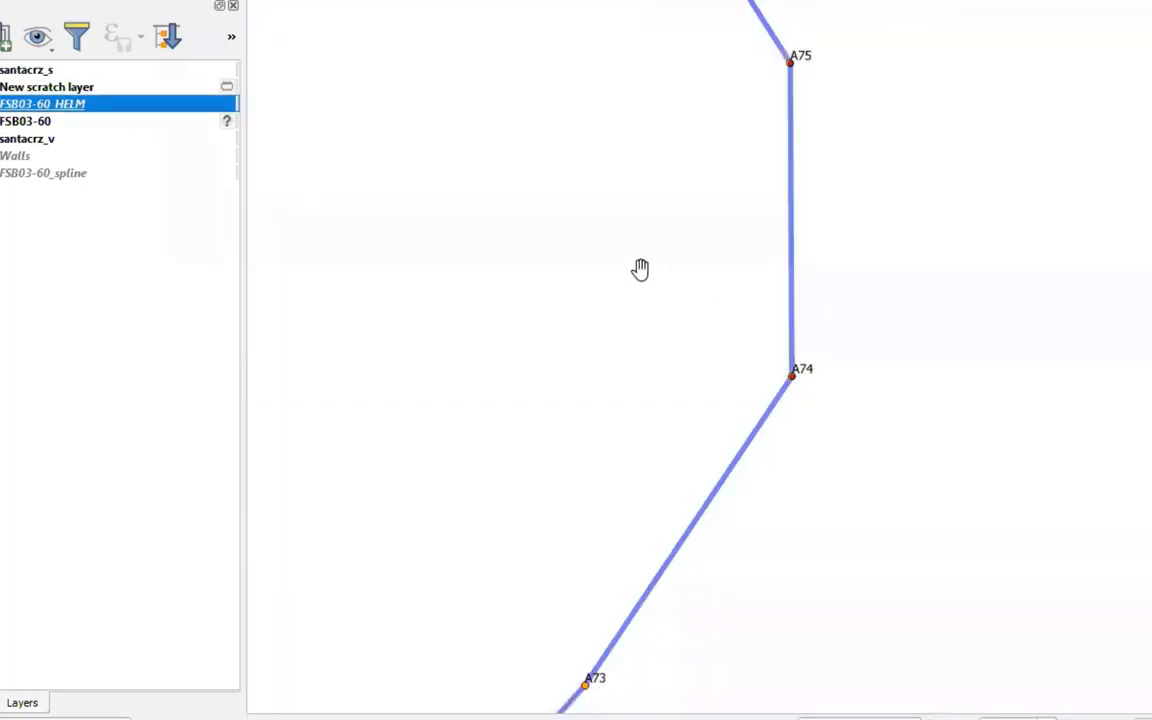
pyautogui.scroll(-2, 640, 267)
pyautogui.moveTo(568, 325); pyautogui.dragTo(607, 275)
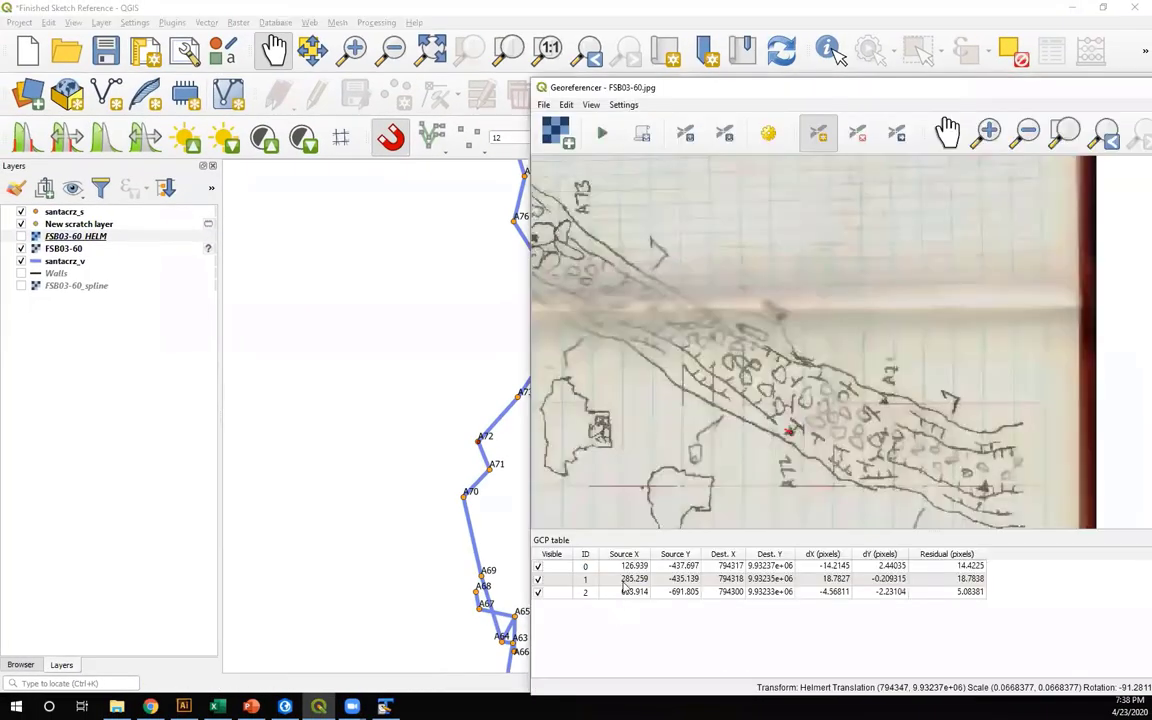
# Delete the control point at station A72 on the sketch
pyautogui.click(629, 567)
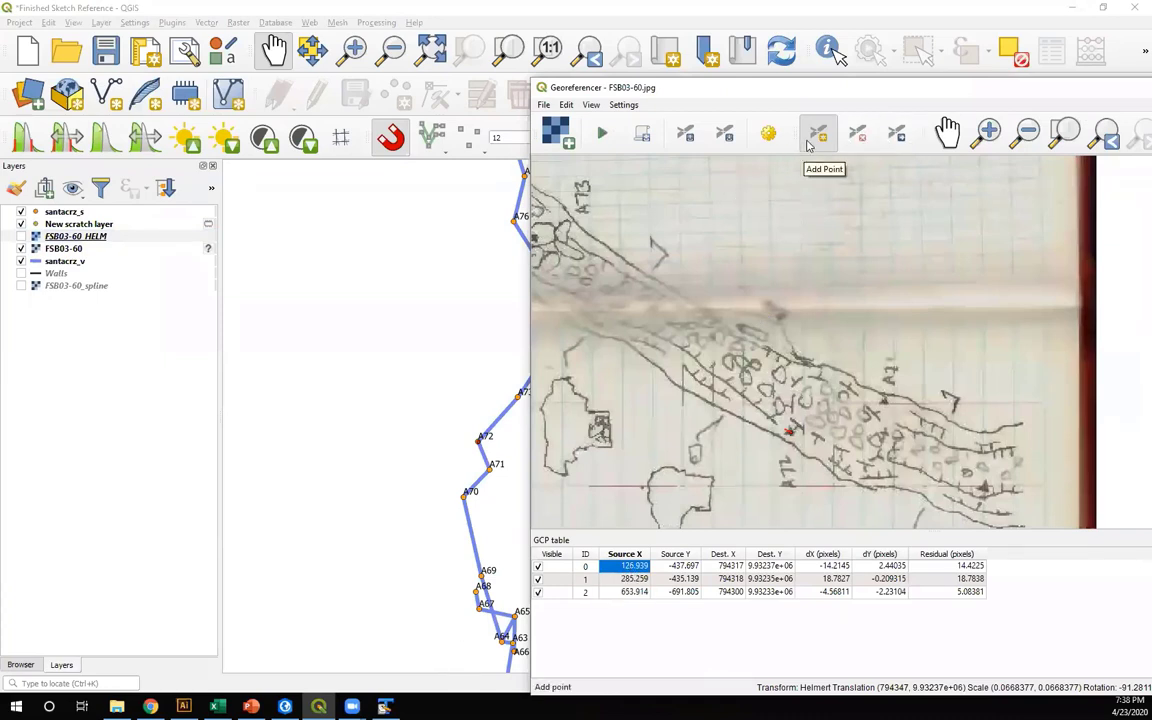
pyautogui.click(857, 133)
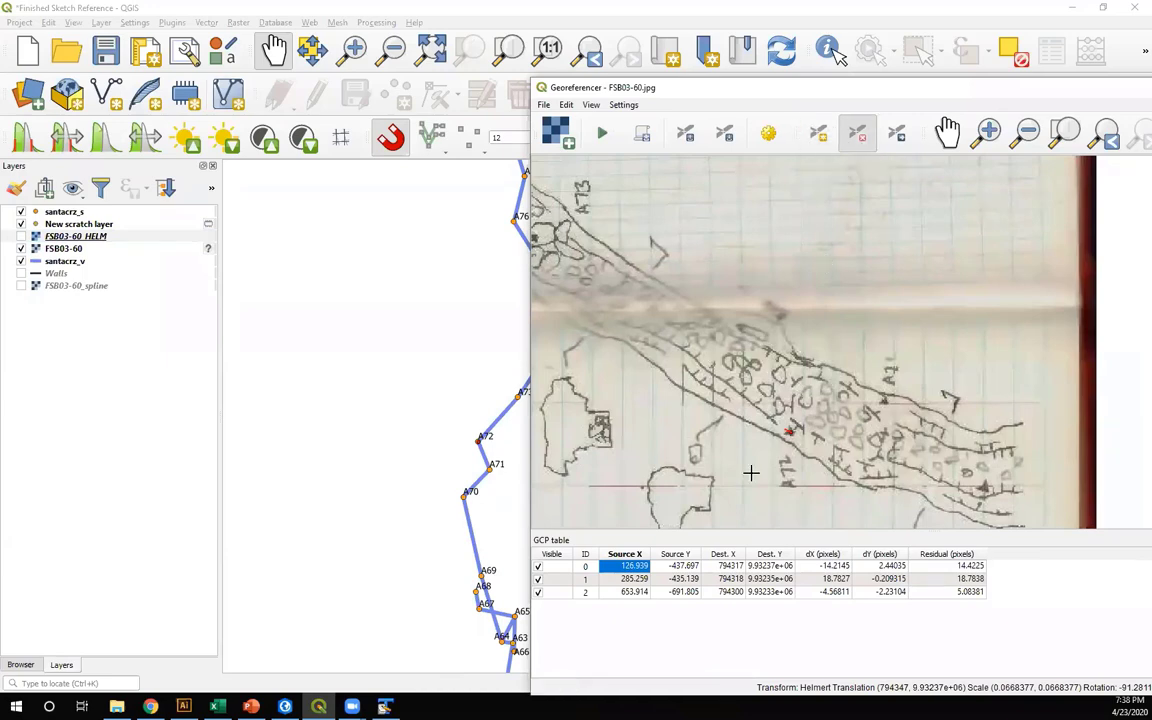
pyautogui.click(790, 430)
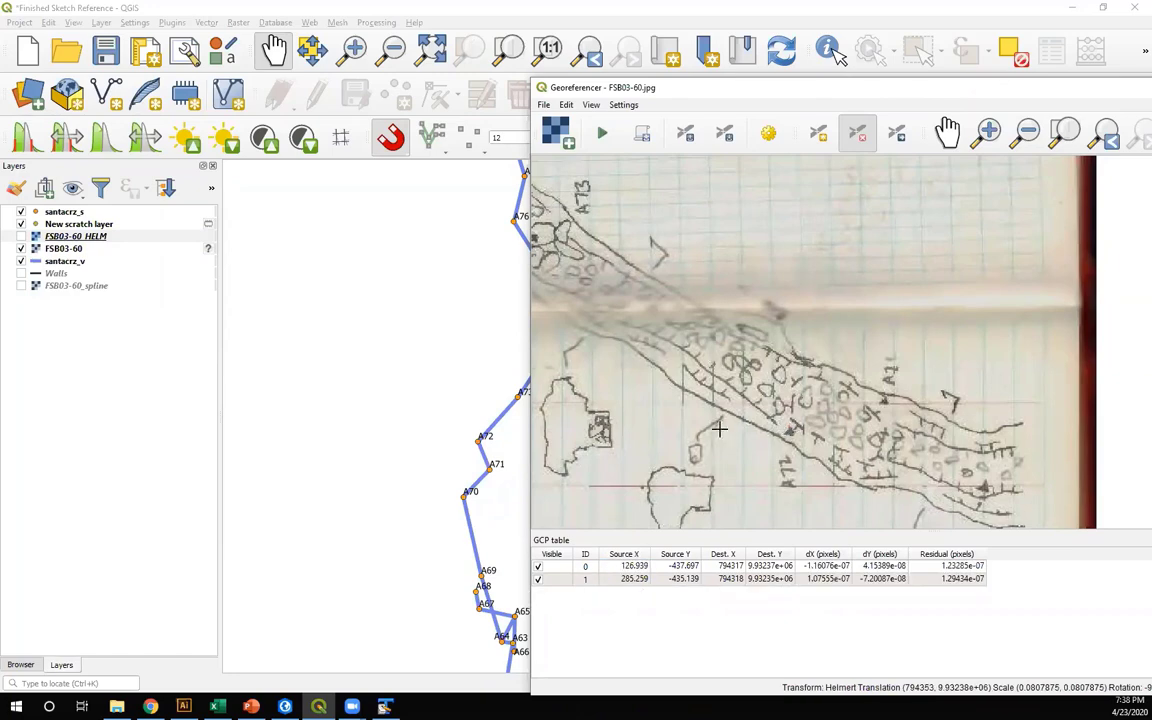
# Delete the remaining control points at stations A74 and A75 on the sketch
pyautogui.scroll(-1, 585, 278)
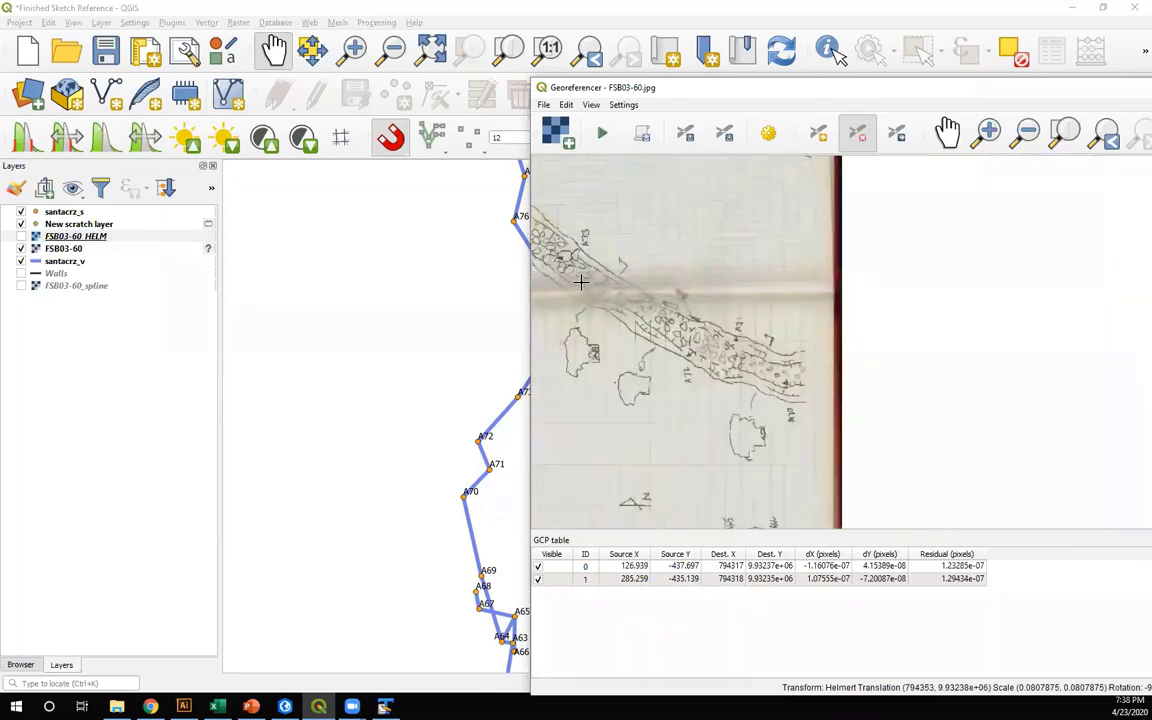
pyautogui.click(947, 131)
pyautogui.scroll(1, 689, 283)
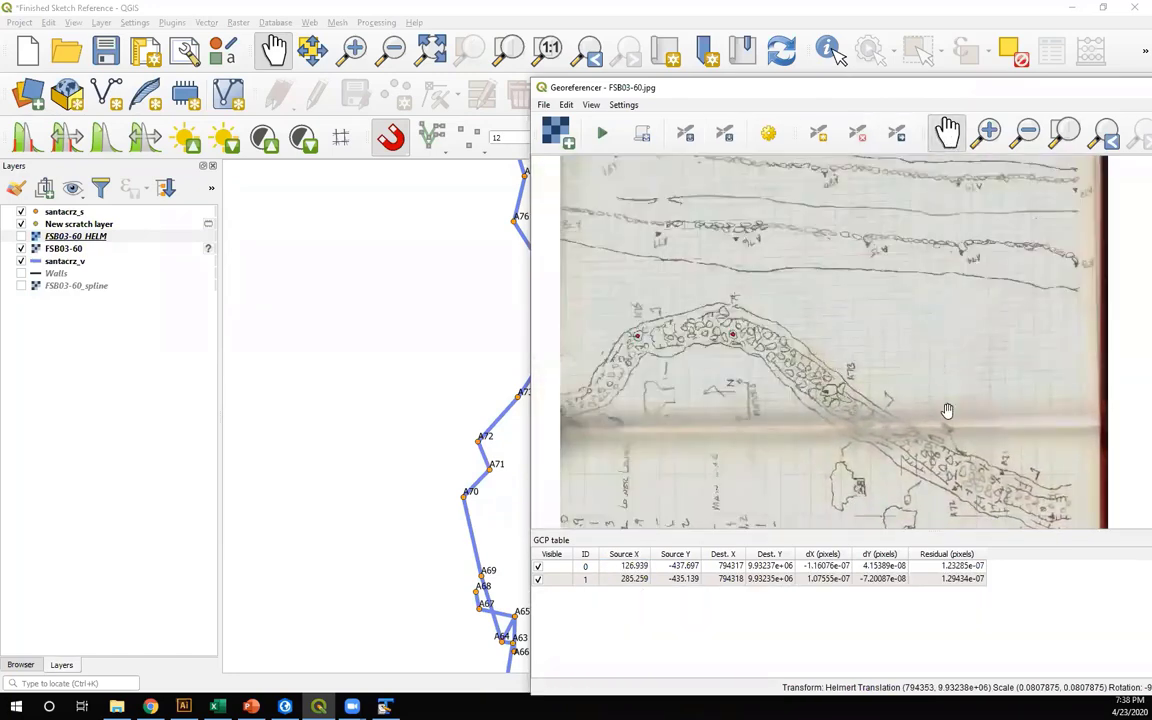
pyautogui.moveTo(735, 361); pyautogui.dragTo(771, 359)
pyautogui.scroll(2, 828, 287)
pyautogui.scroll(-1, 1069, 193)
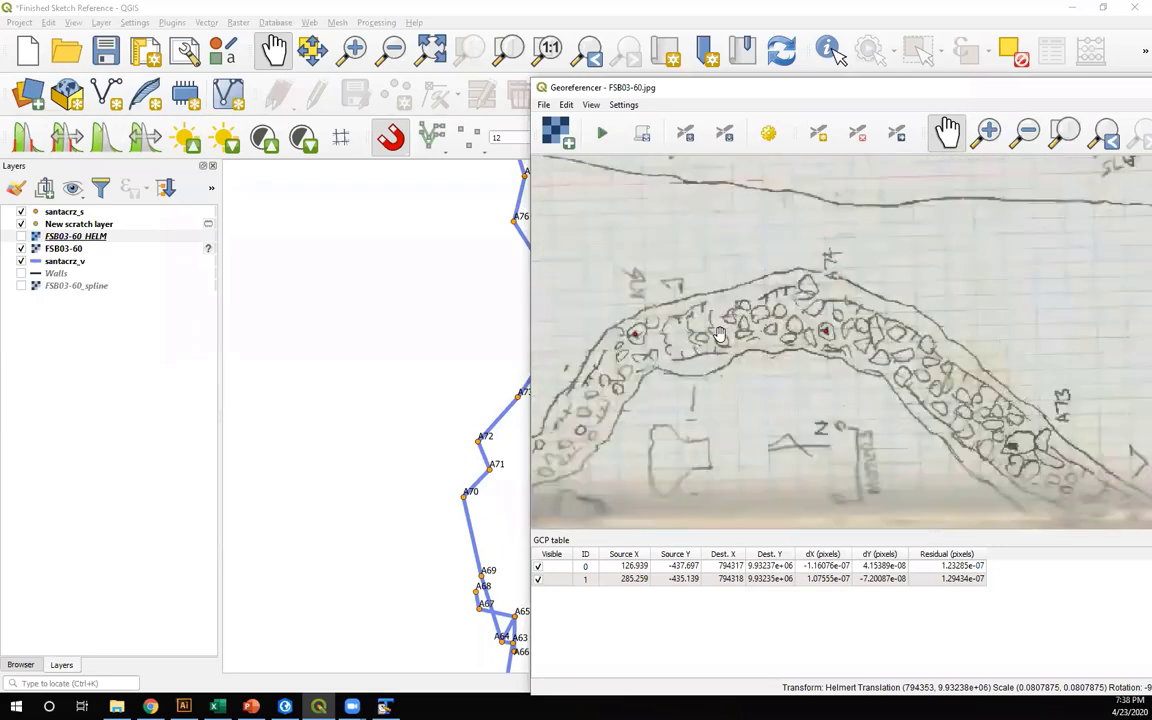
pyautogui.click(857, 133)
pyautogui.click(826, 330)
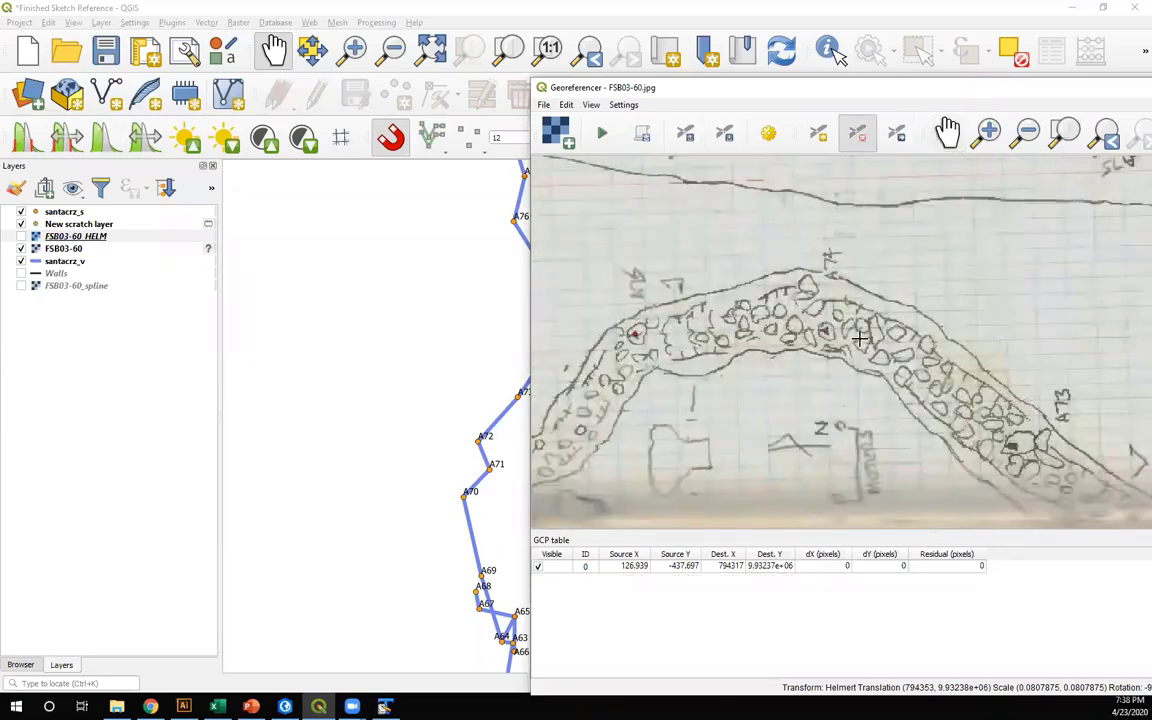
pyautogui.click(636, 333)
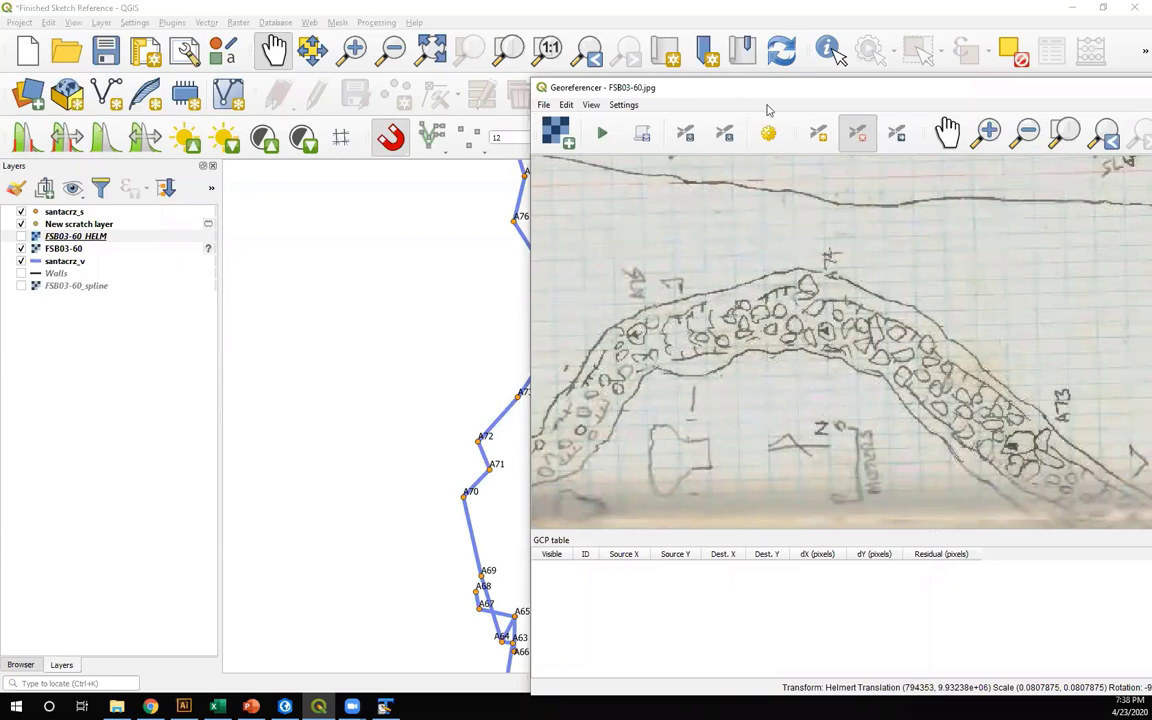
# Uncover the survey line beside the Georeferencer window and set the transformation type to Thin Plate Spline
pyautogui.scroll(-3, 767, 277)
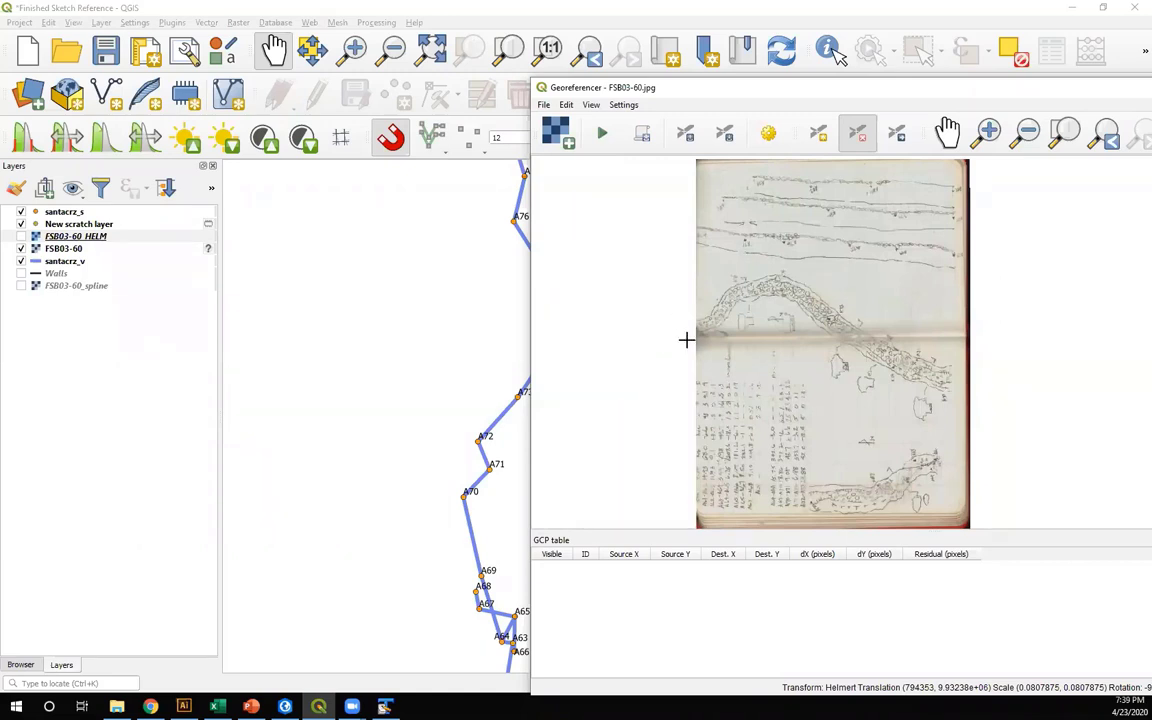
pyautogui.scroll(1, 765, 287)
pyautogui.scroll(1, 648, 274)
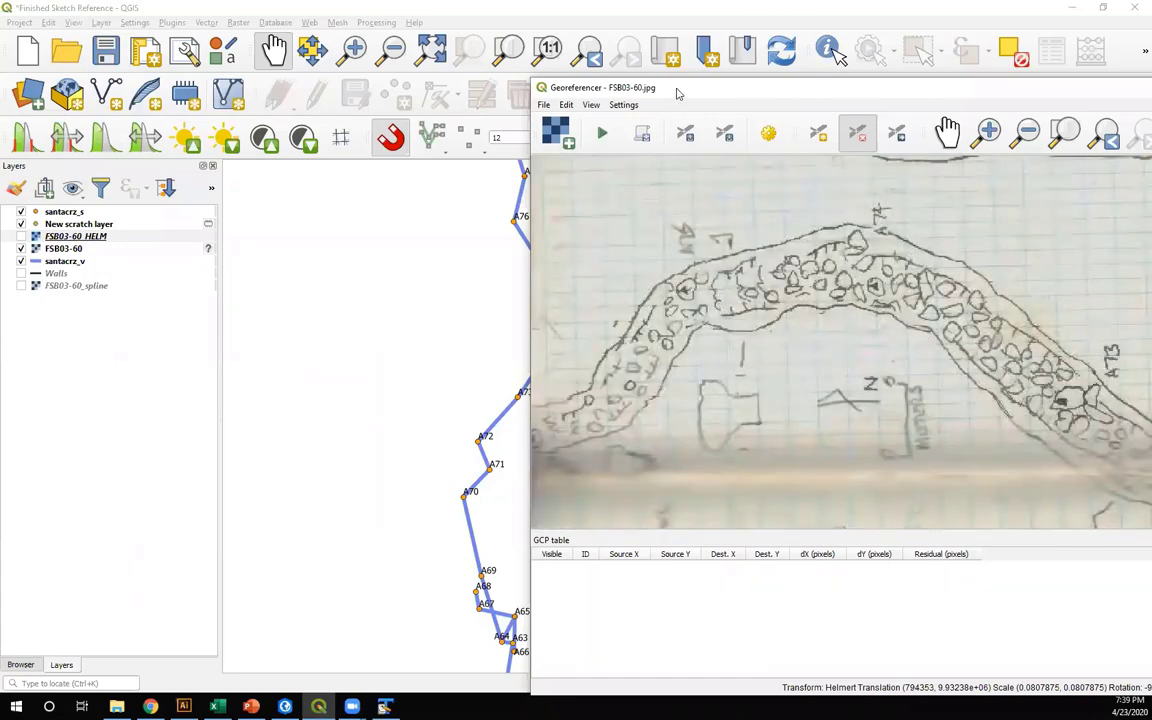
pyautogui.moveTo(677, 93); pyautogui.dragTo(735, 85)
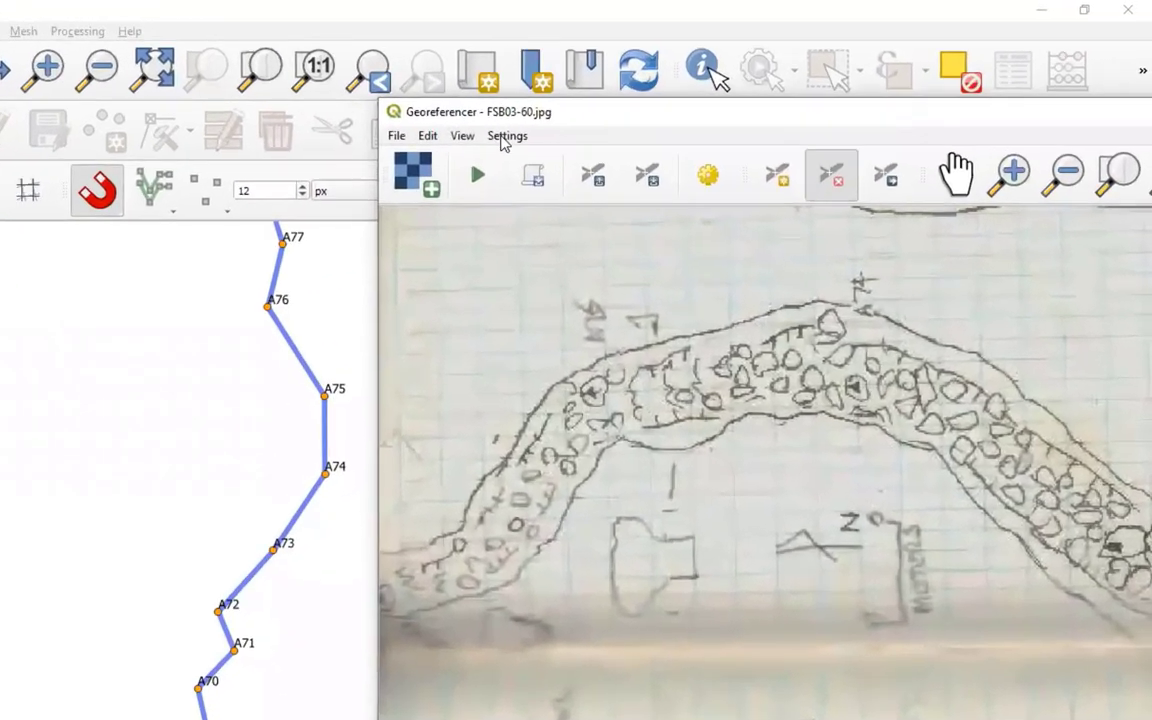
pyautogui.click(505, 140)
pyautogui.click(480, 172)
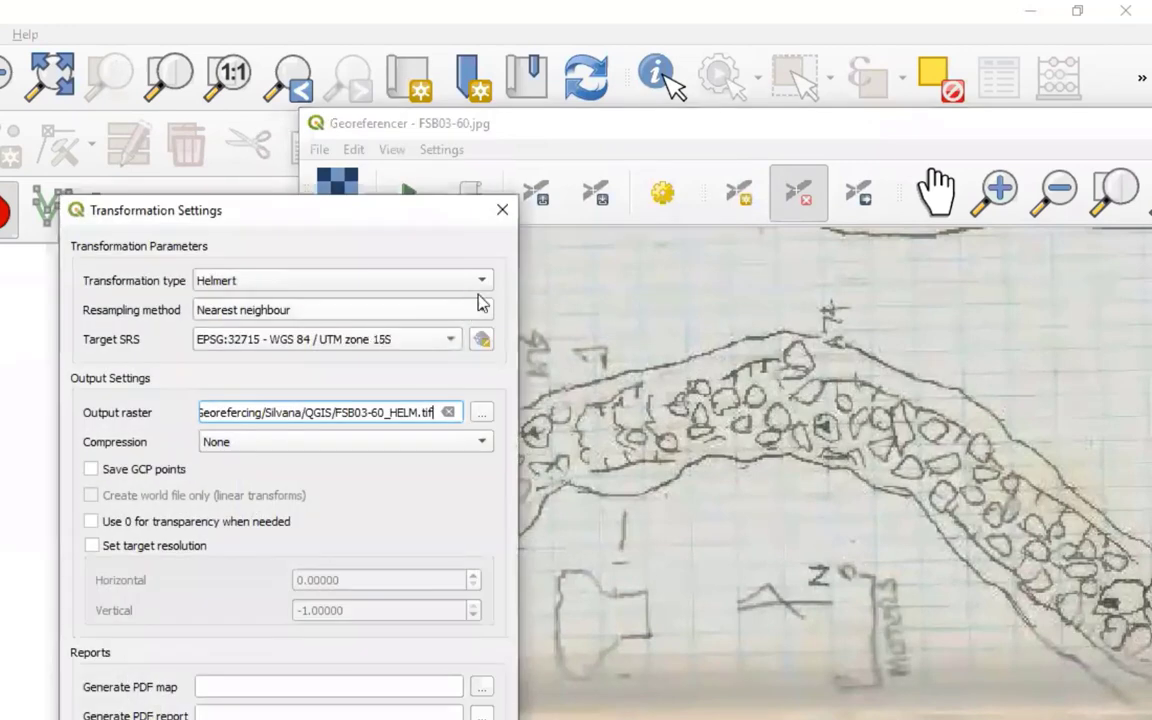
pyautogui.click(440, 280)
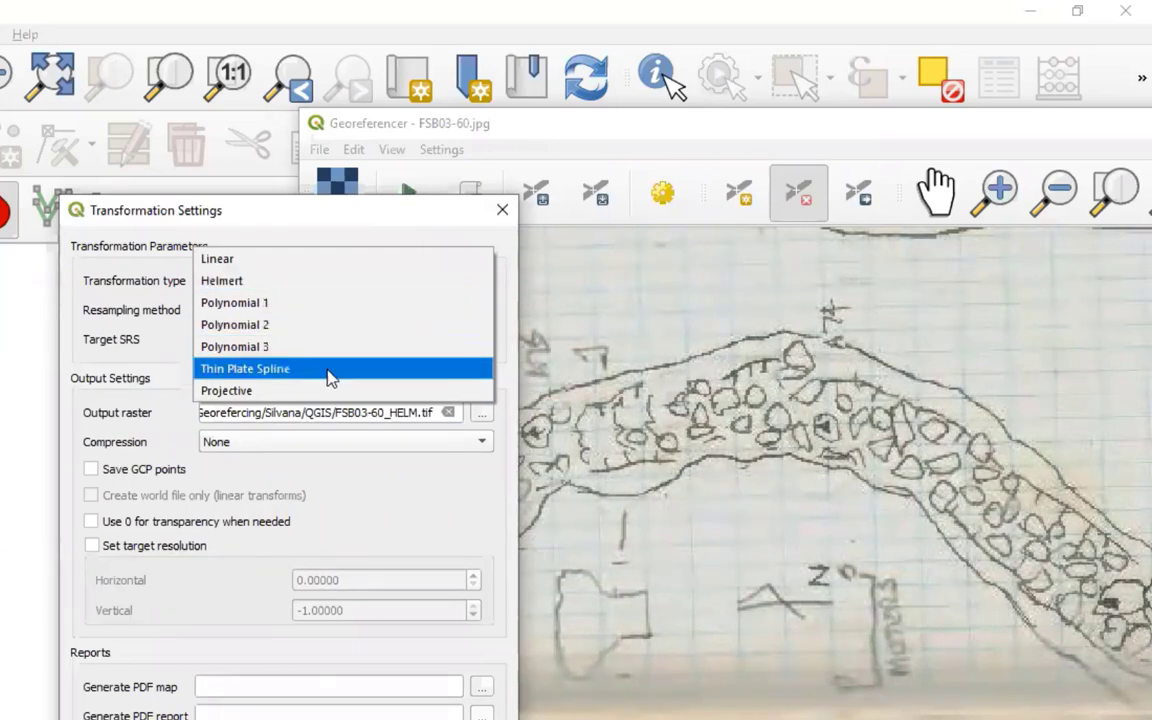
pyautogui.click(328, 370)
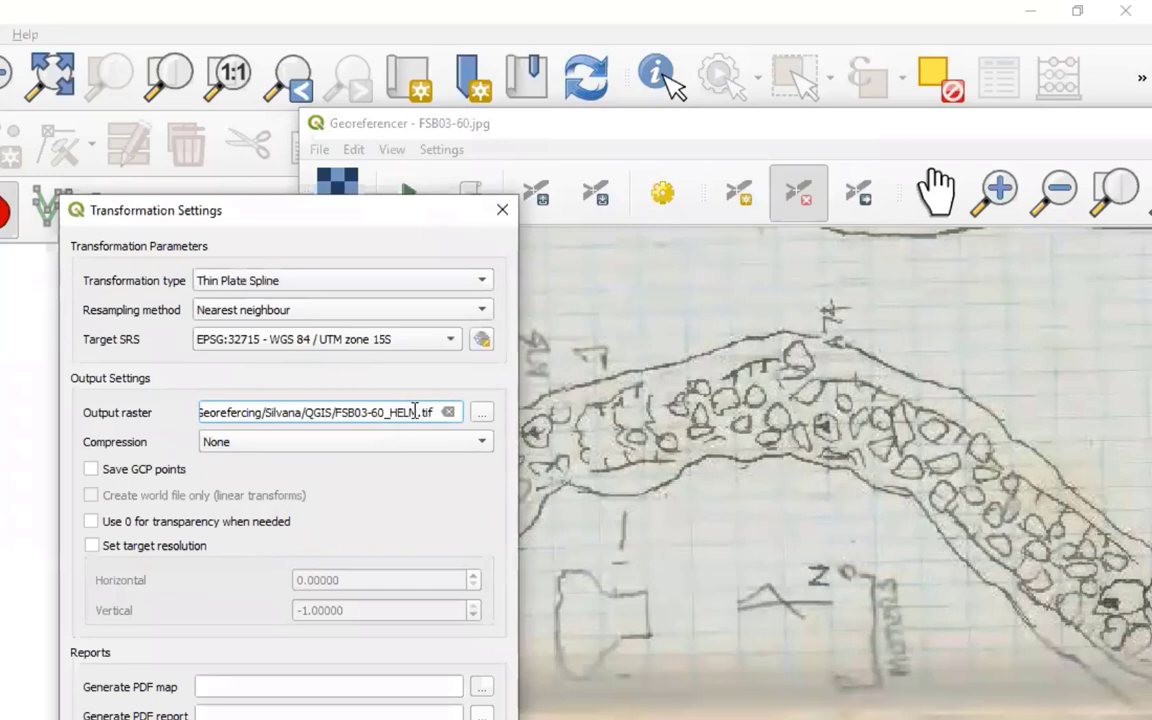
# Replace HELM with SPLINE in the output raster's file name and accept the transformation settings
pyautogui.press('BackSpace')
pyautogui.press('BackSpace')
pyautogui.press('BackSpace')
pyautogui.press('BackSpace')
pyautogui.write('SPLINE')
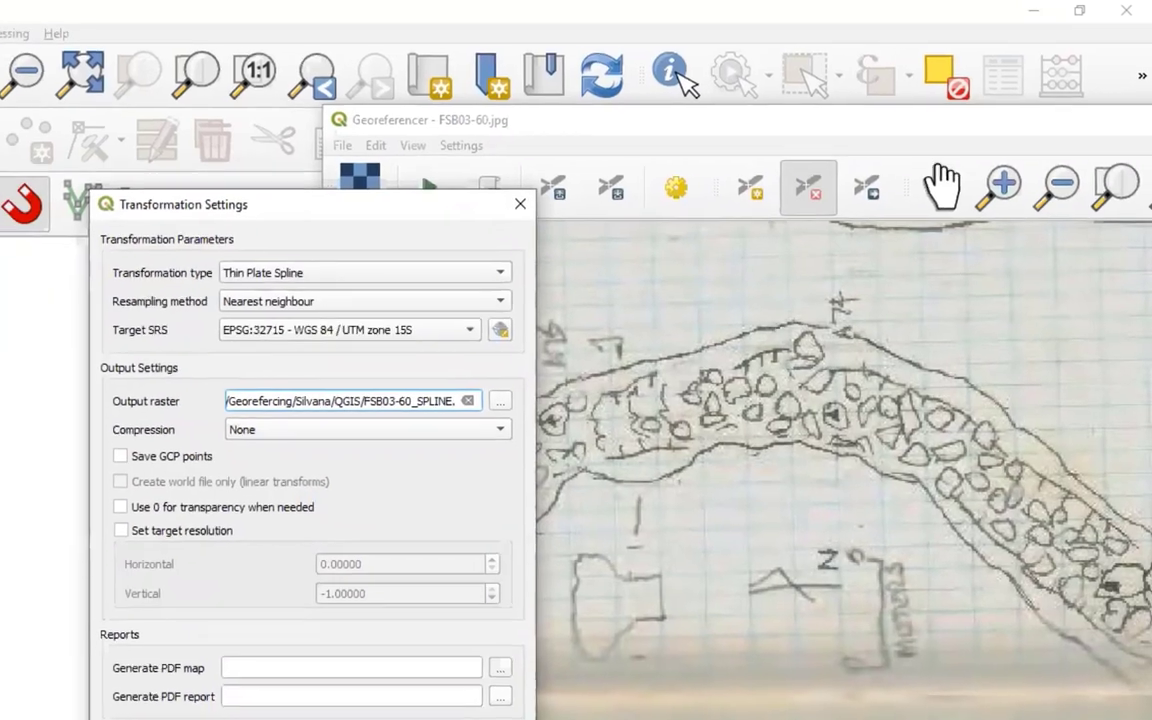
pyautogui.click(524, 669)
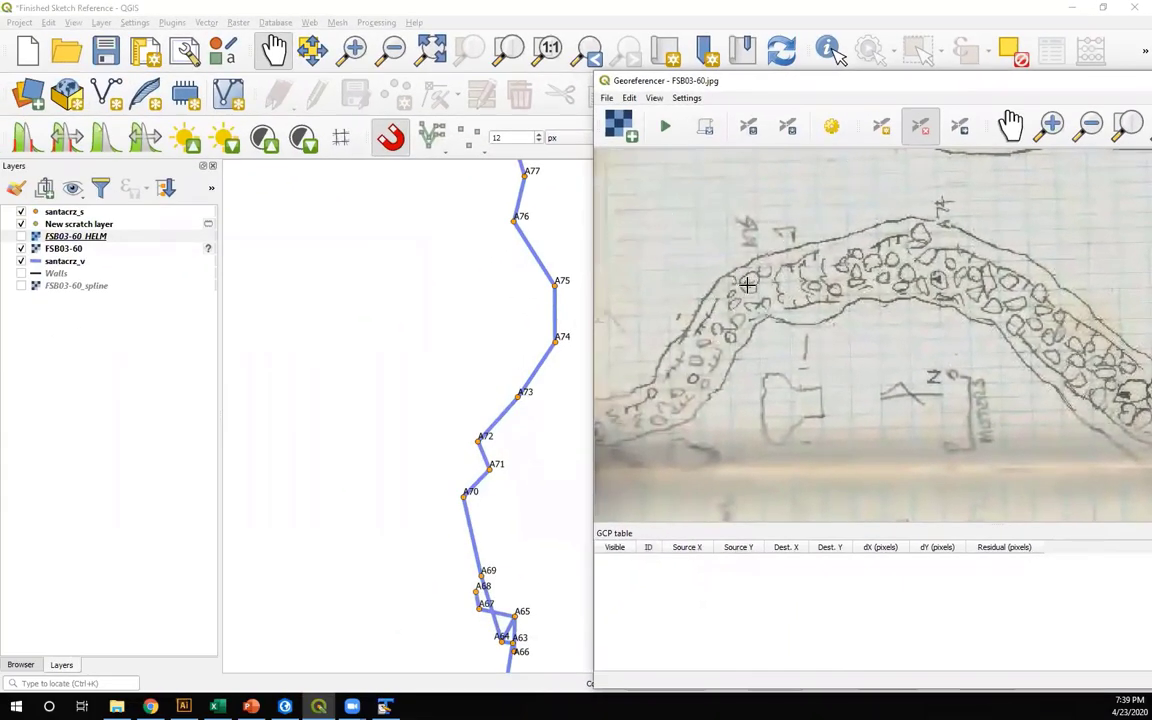
# Add a control point at station A75 on the sketch and link it to station A75 on the map canvas
pyautogui.click(881, 125)
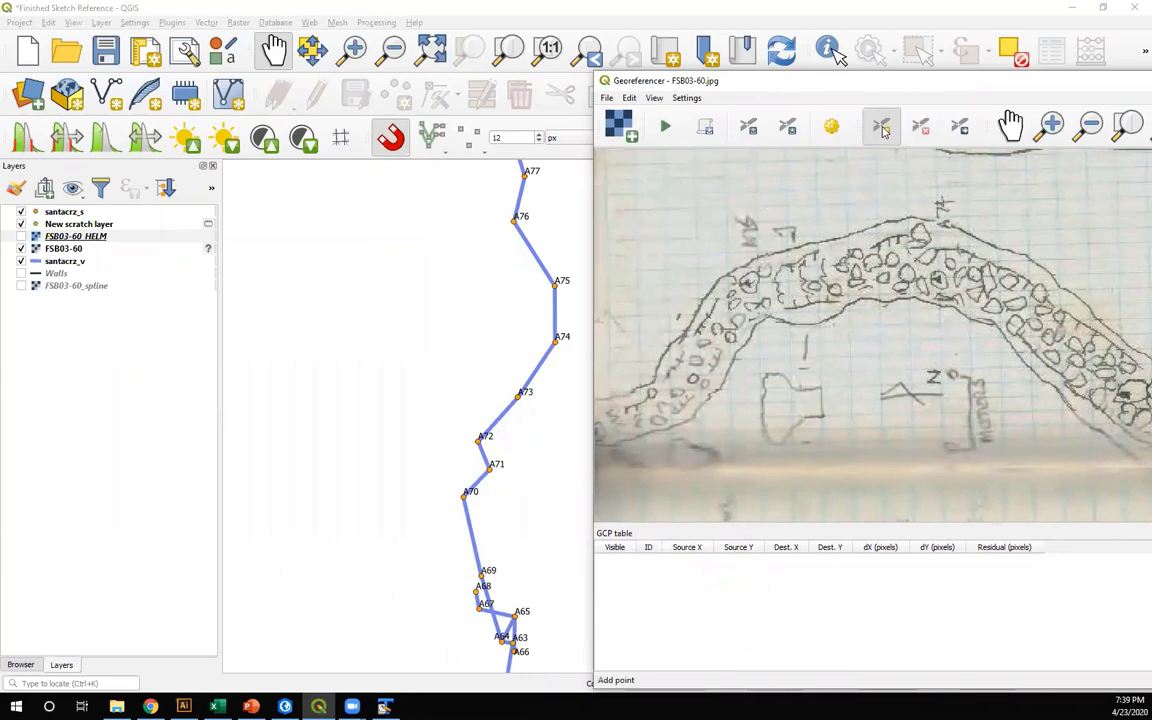
pyautogui.click(747, 283)
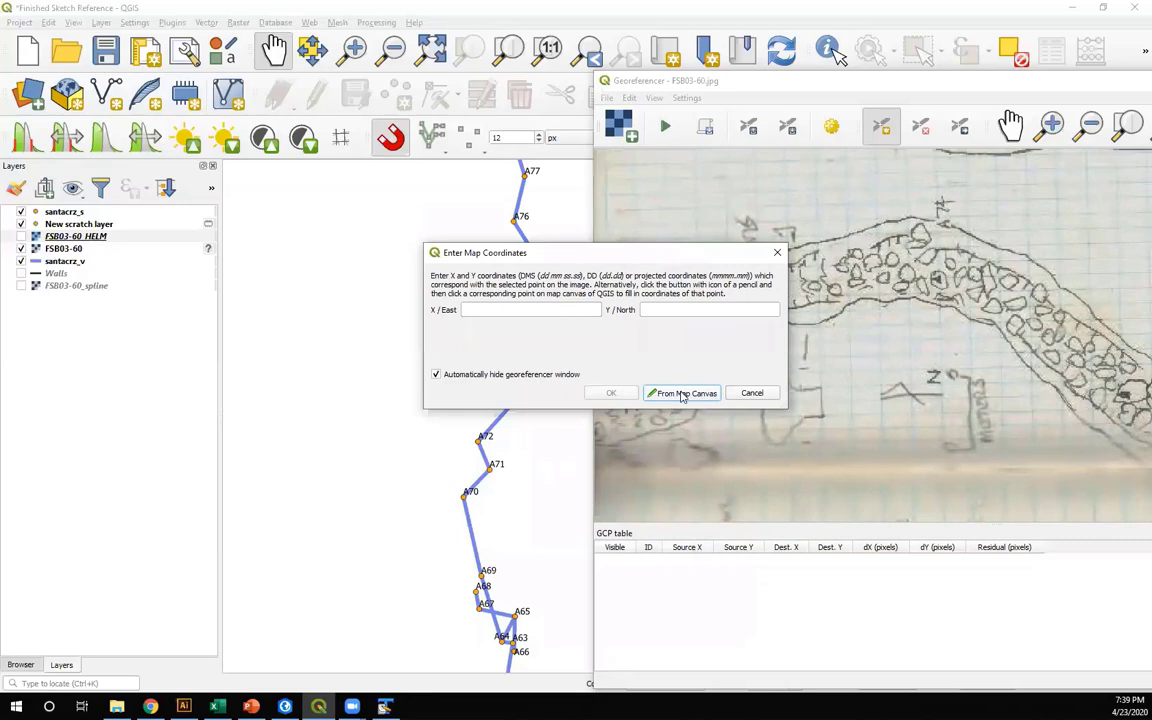
pyautogui.click(672, 393)
pyautogui.click(557, 288)
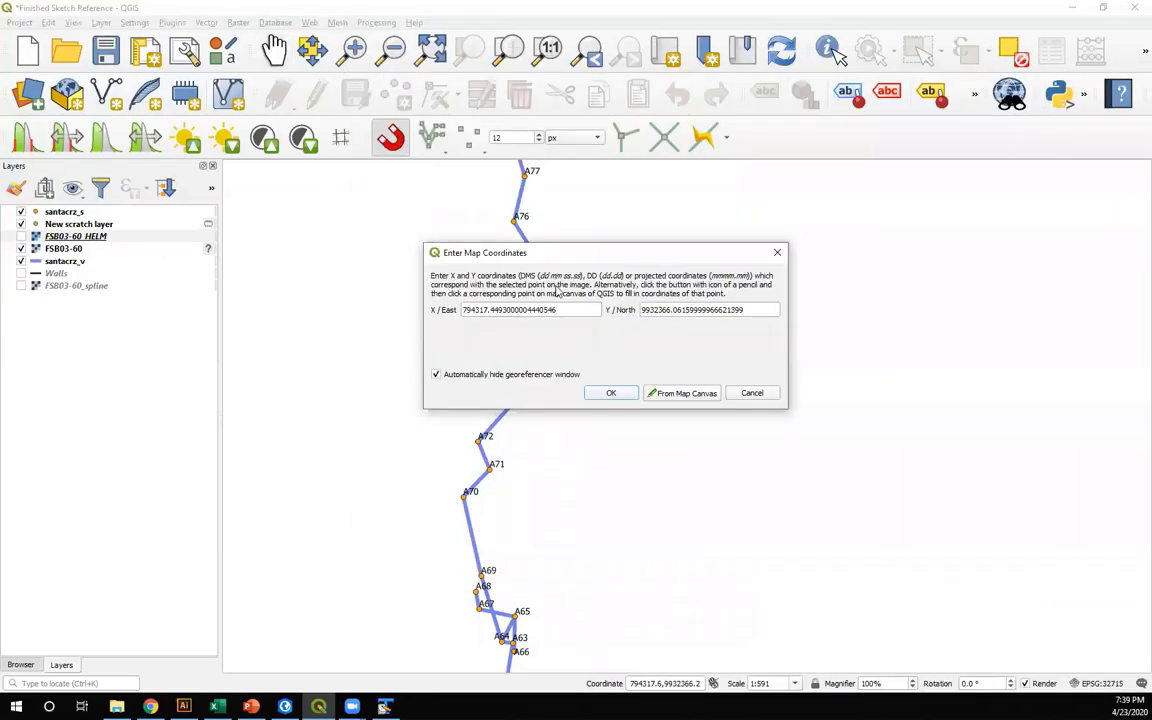
pyautogui.click(611, 392)
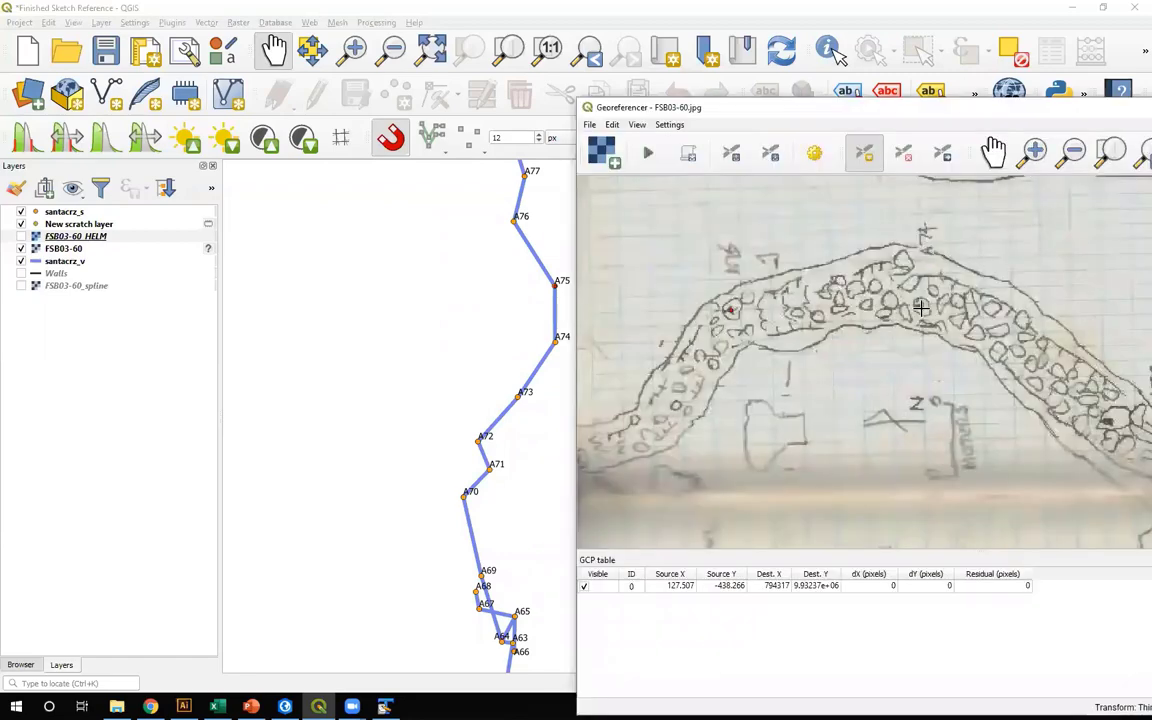
# Add a control point at station A74 on the sketch and match it to station A74 on the survey line
pyautogui.click(920, 306)
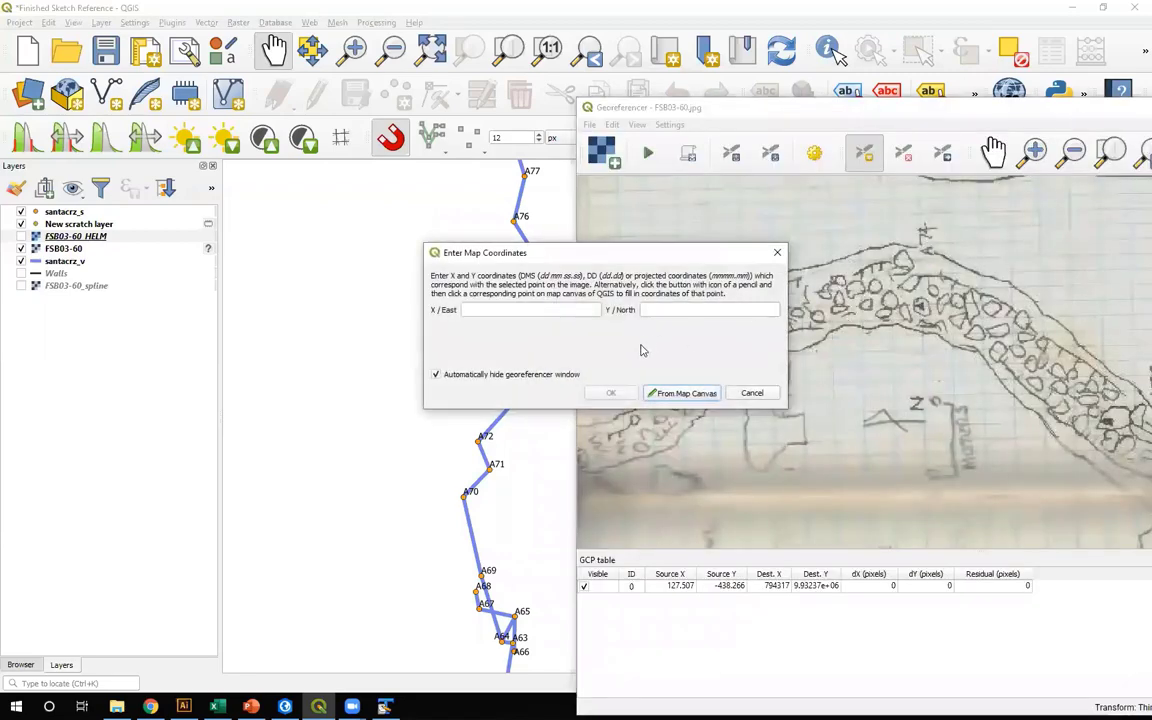
pyautogui.click(672, 393)
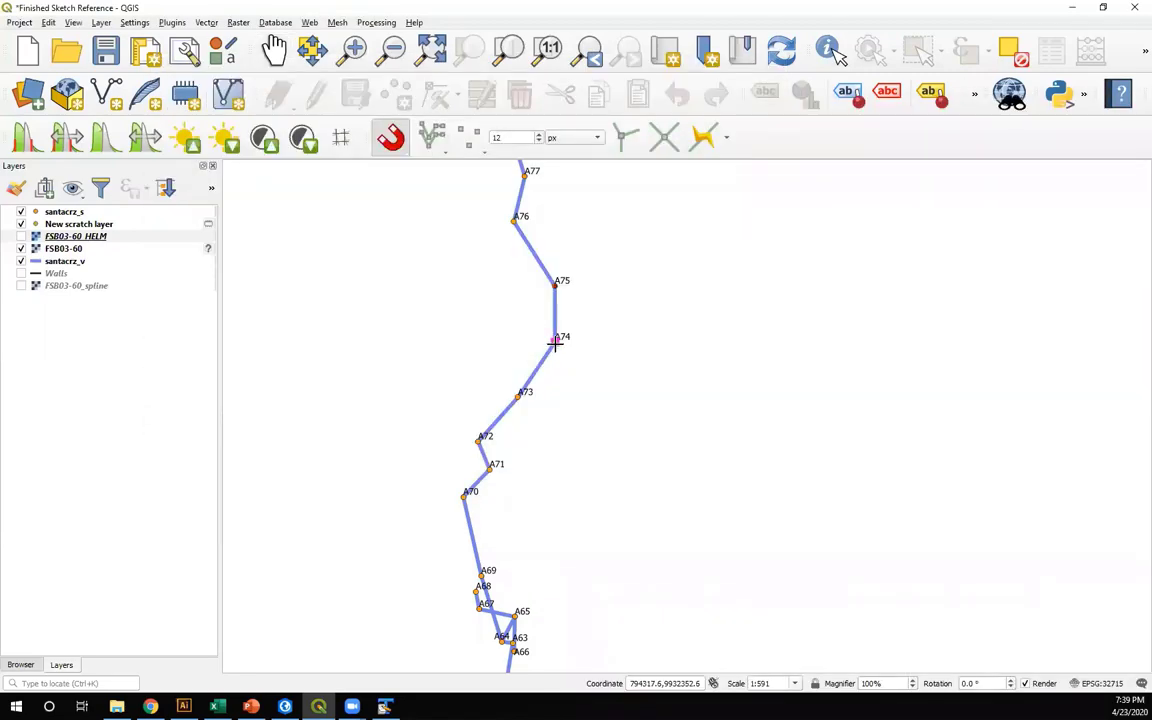
pyautogui.click(555, 343)
pyautogui.click(606, 391)
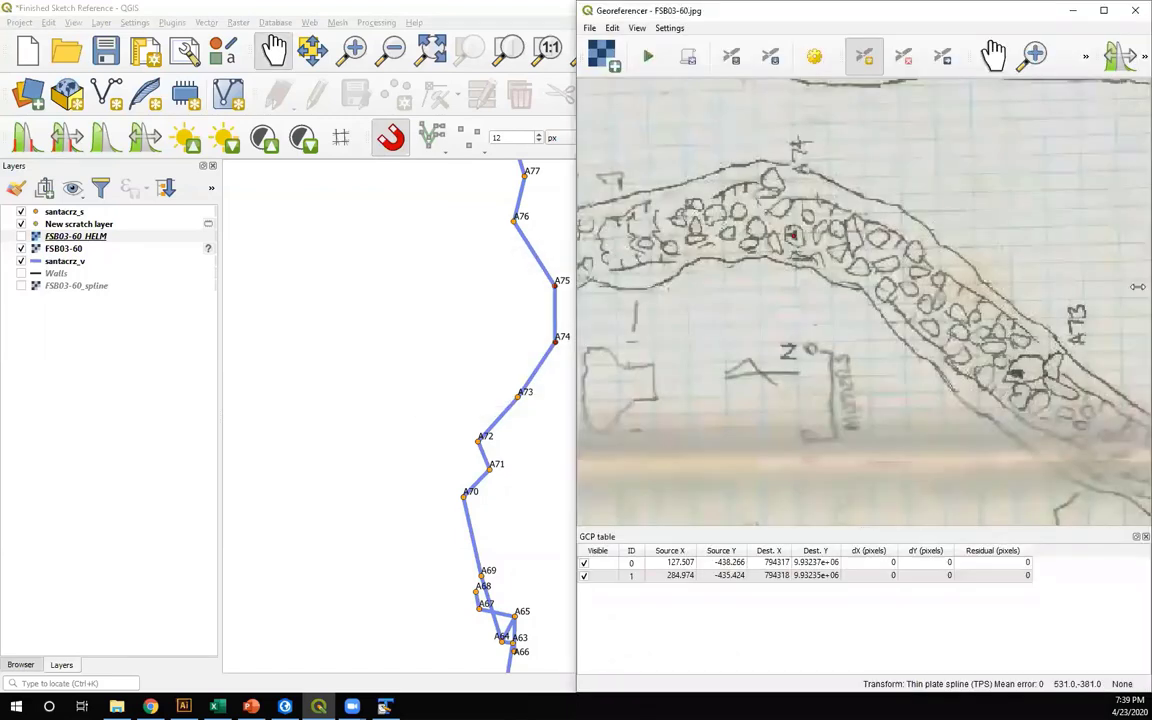
# Add a control point at station A73 on the sketch, taking its coordinates from station A73 on the map canvas
pyautogui.click(1017, 371)
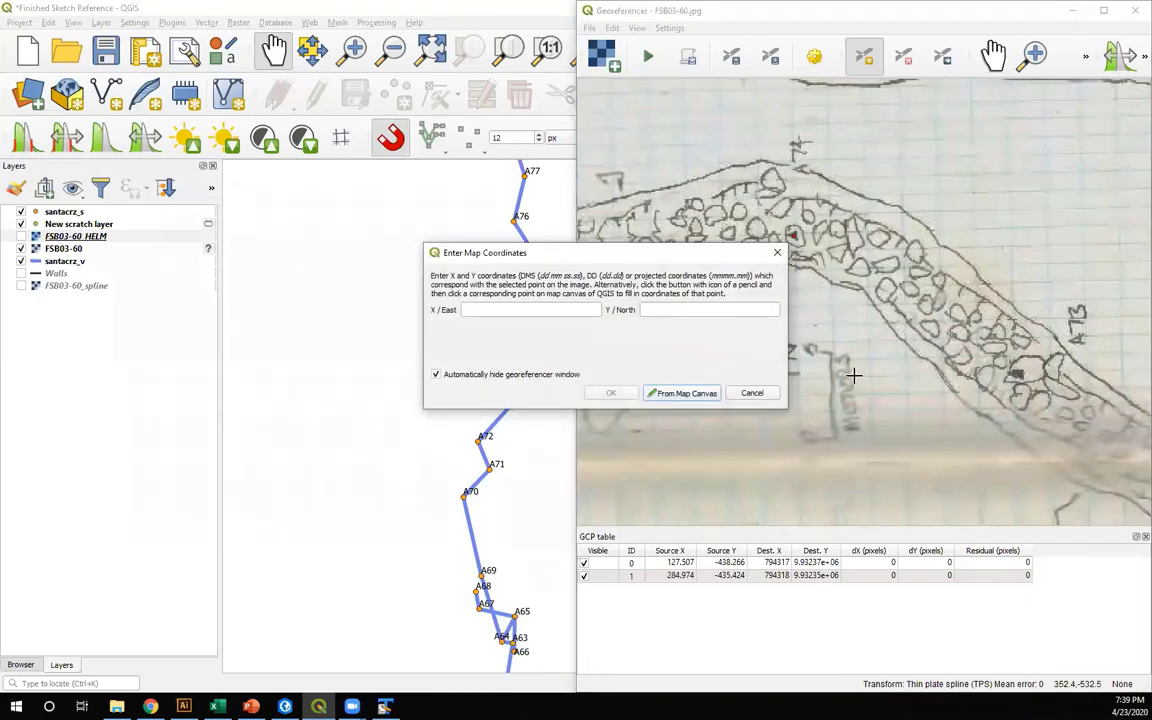
pyautogui.click(679, 395)
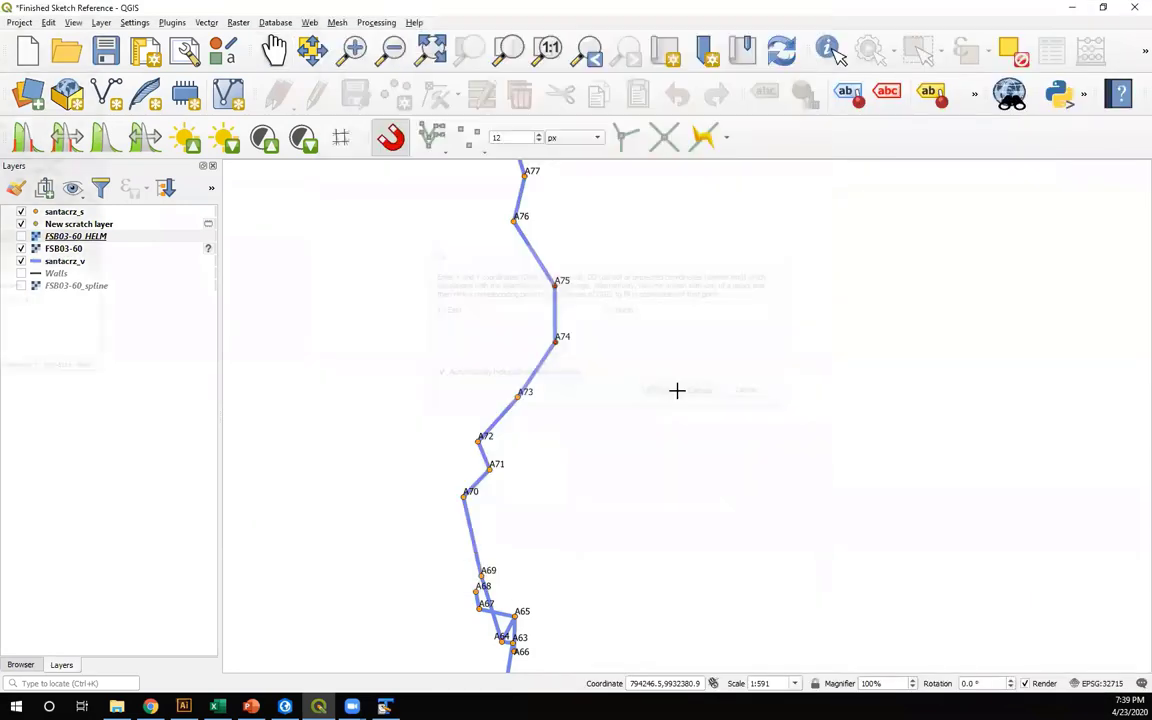
pyautogui.click(518, 400)
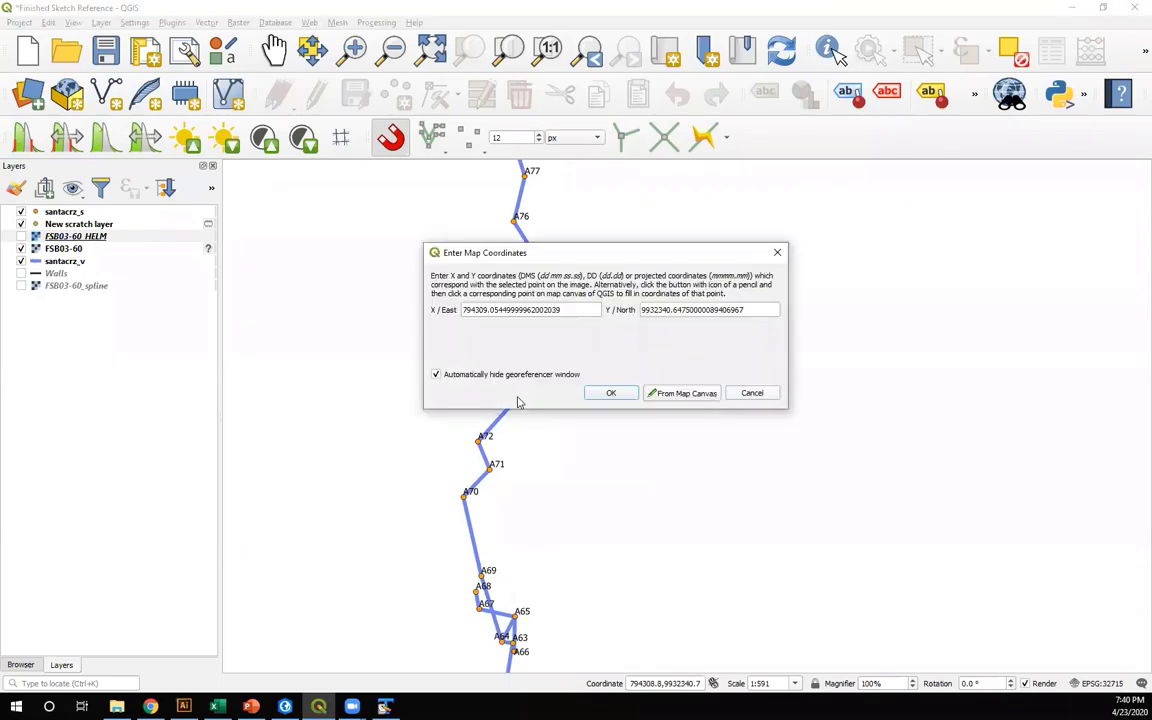
pyautogui.click(610, 393)
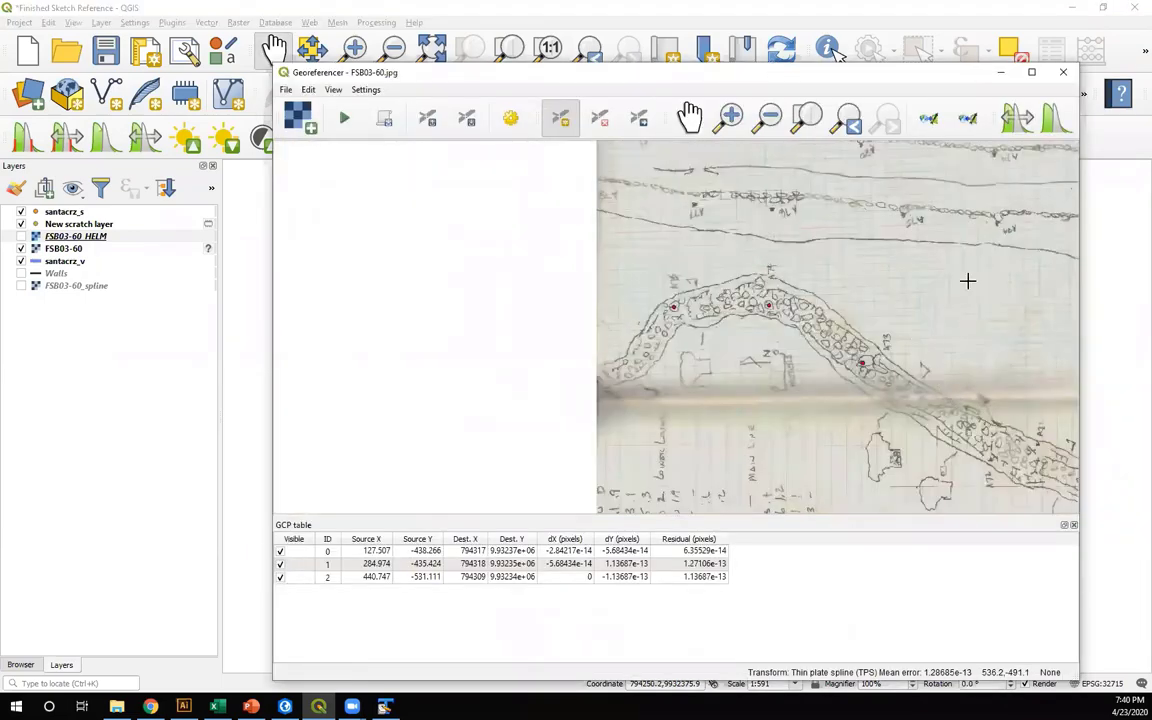
# Show the sketch's A70 to A72 section beside the uncovered survey line and resume adding control points
pyautogui.click(690, 117)
pyautogui.moveTo(873, 370); pyautogui.dragTo(553, 217)
pyautogui.scroll(2, 700, 295)
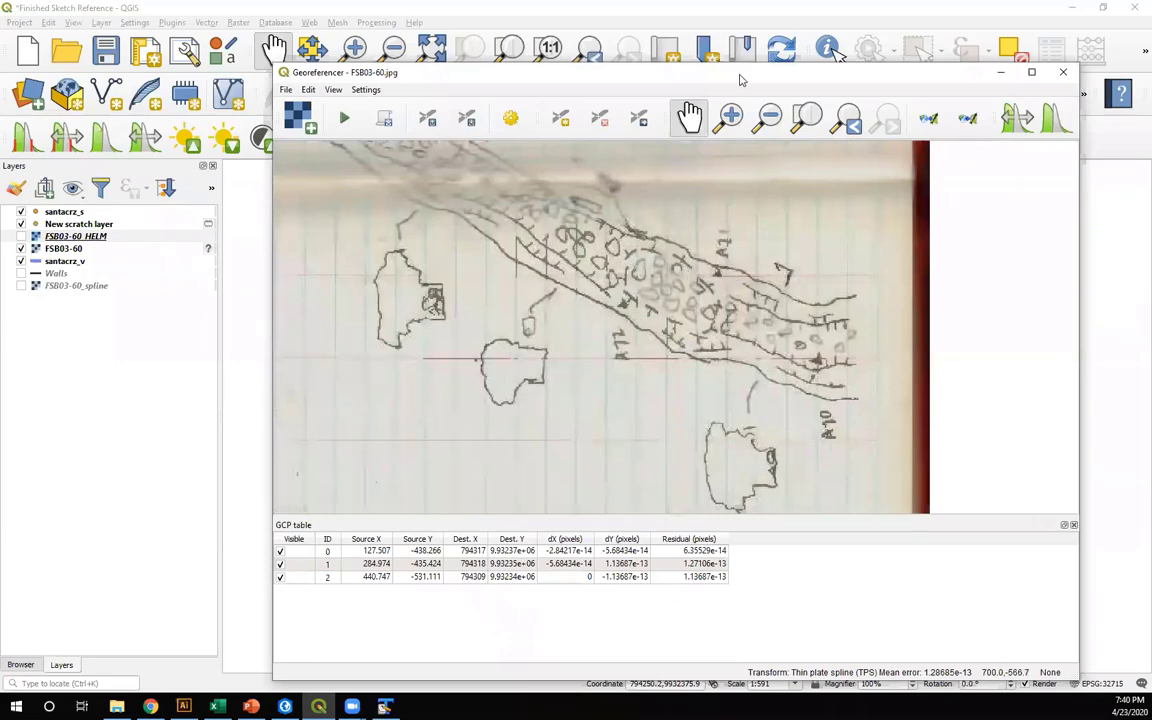
pyautogui.moveTo(742, 80); pyautogui.dragTo(1038, 76)
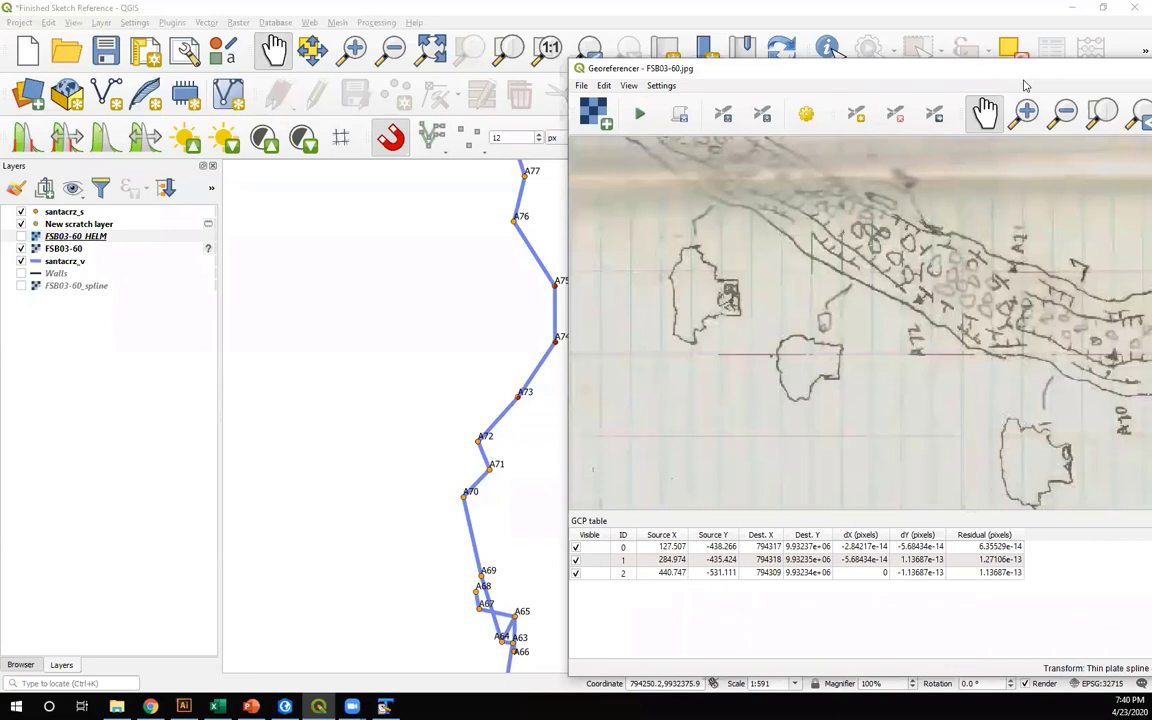
pyautogui.click(857, 114)
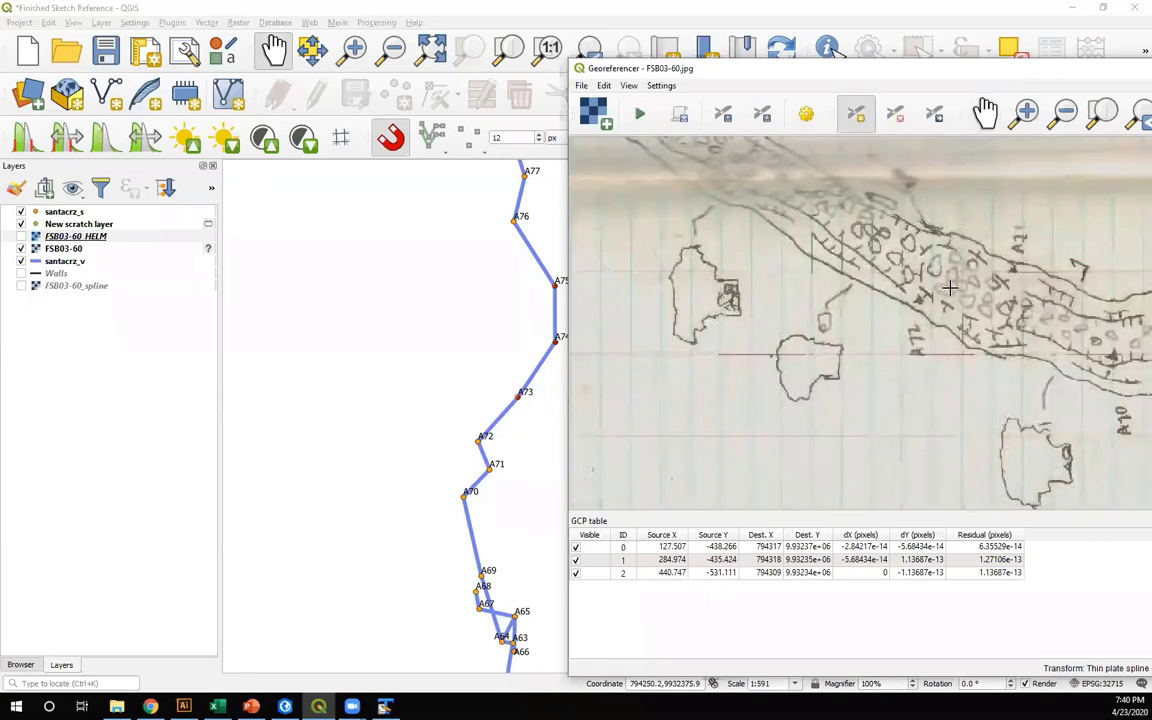